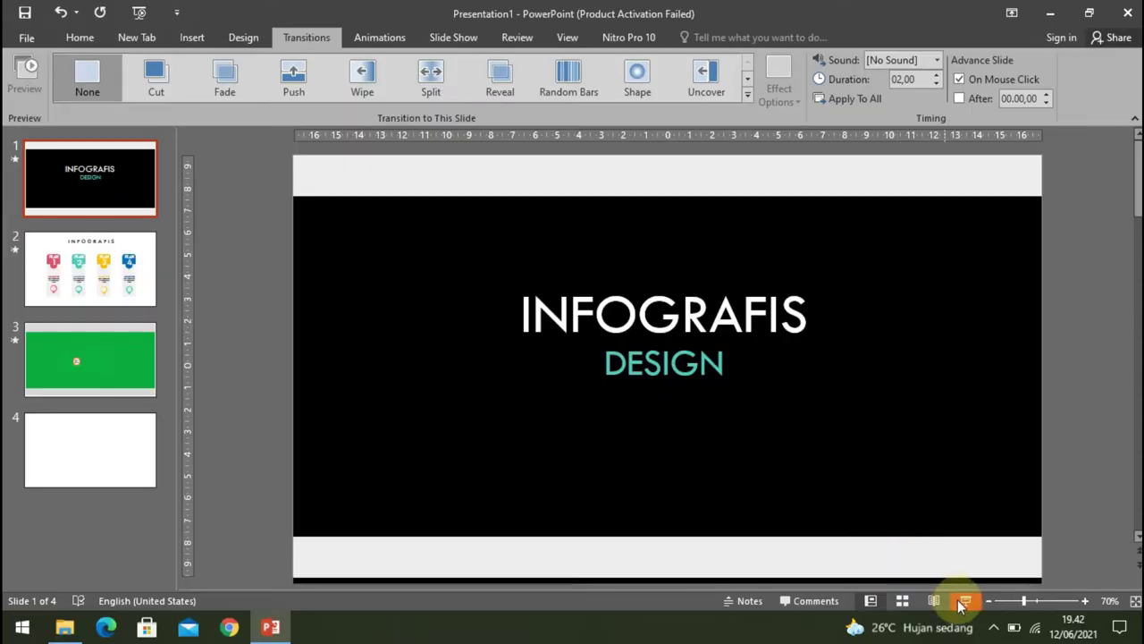
Play the finished deck as a slideshow, advance past the INFOGRAFIS slide, then exit to editing.
{"action": "left_click", "coordinate": [966, 600]}
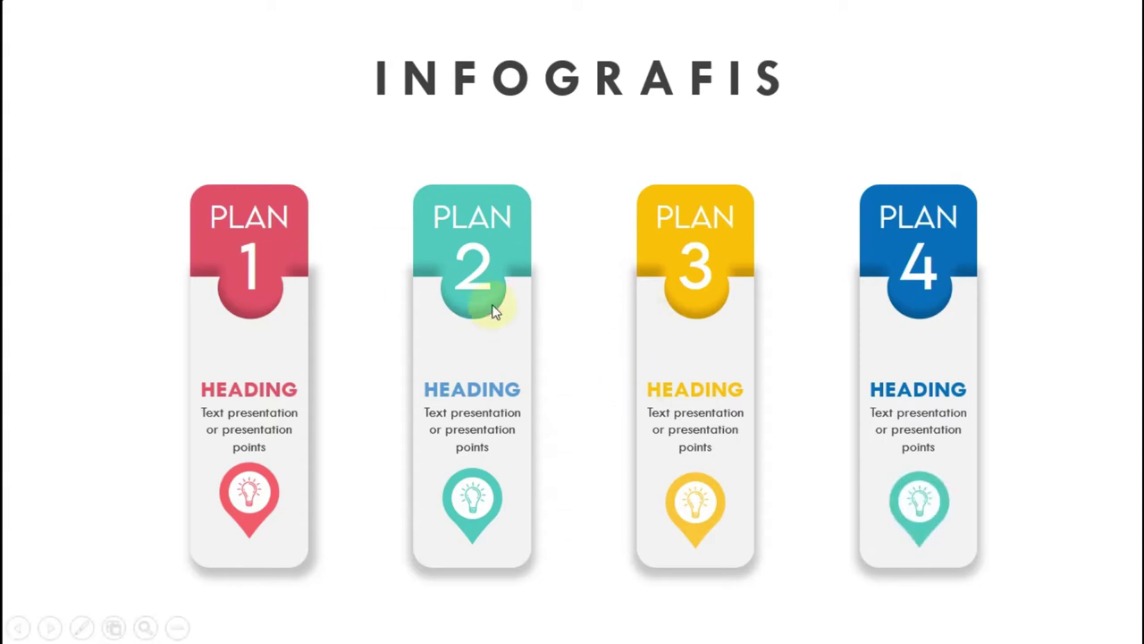
{"action": "left_click", "coordinate": [1015, 355]}
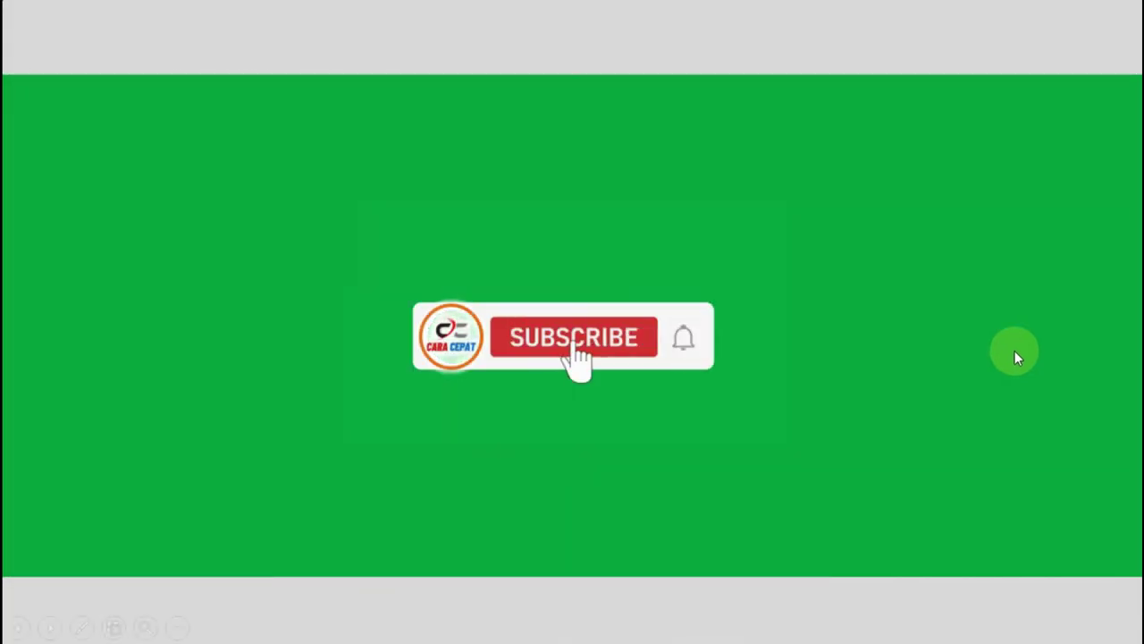
{"action": "left_click", "coordinate": [1015, 355]}
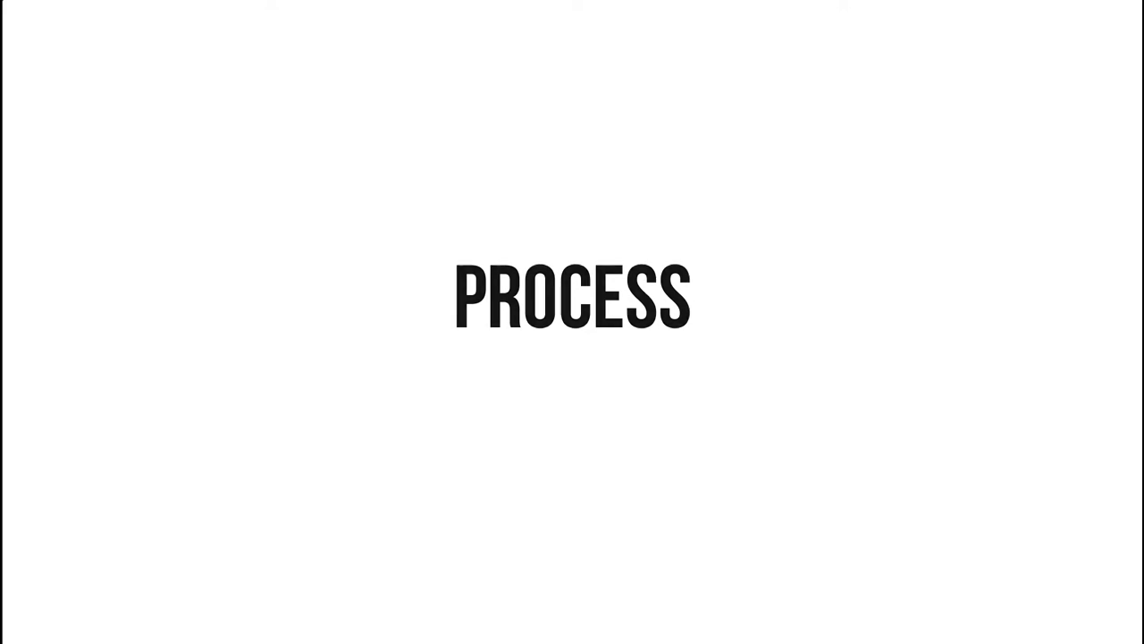
{"action": "key", "text": "Escape"}
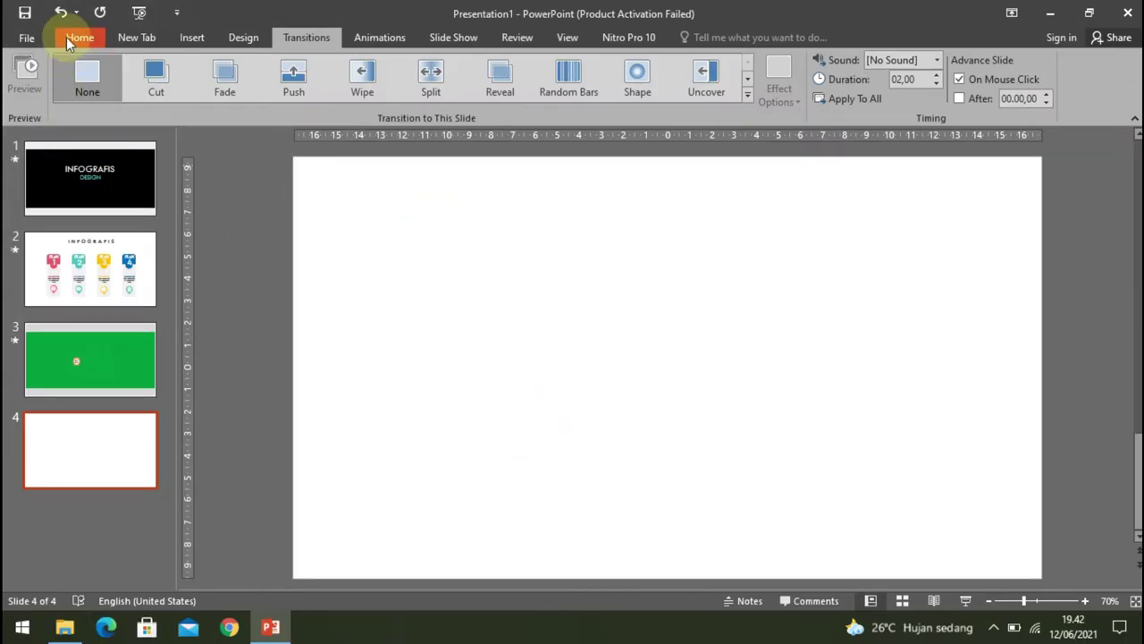
Draw a tall Round Same Side Corner Rectangle on slide 4.
{"action": "left_click", "coordinate": [69, 37]}
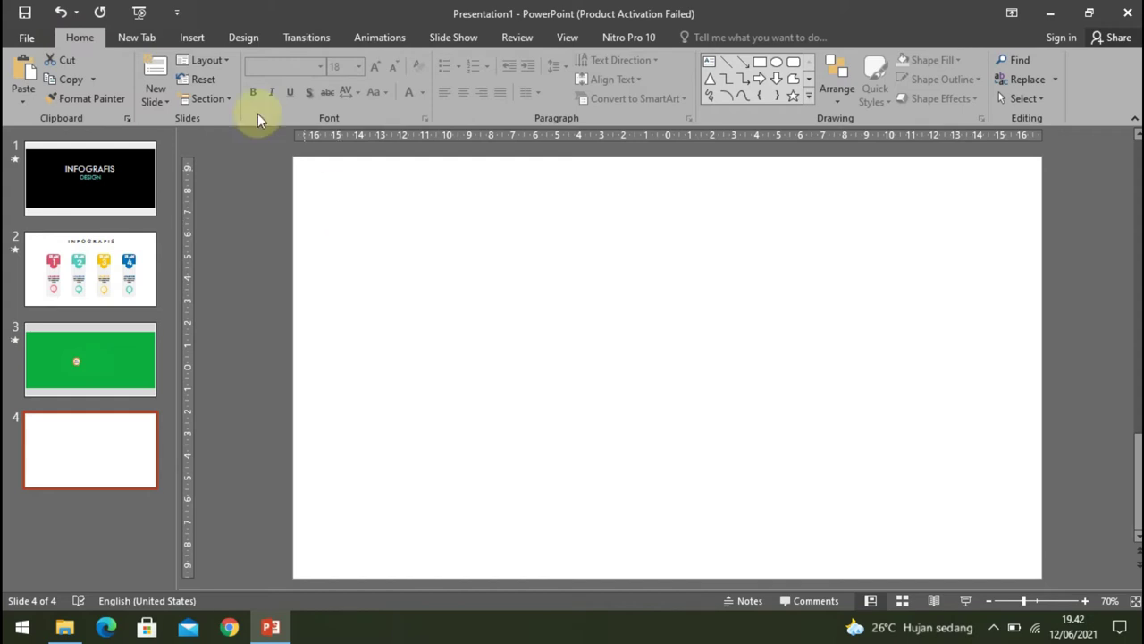
{"action": "left_click", "coordinate": [204, 38]}
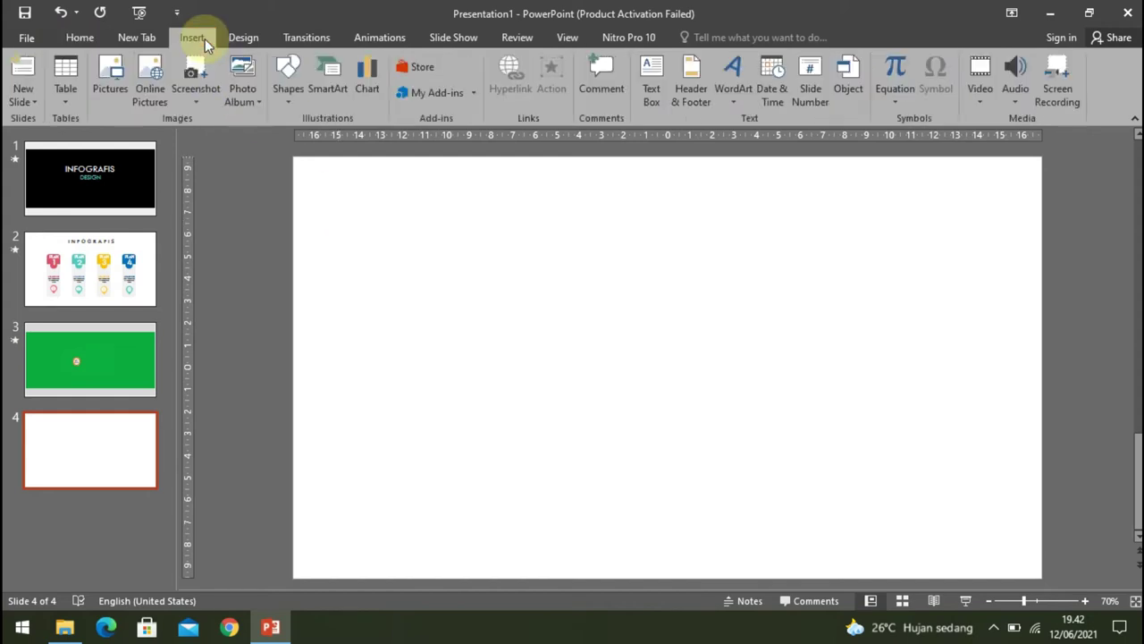
{"action": "left_click", "coordinate": [286, 104]}
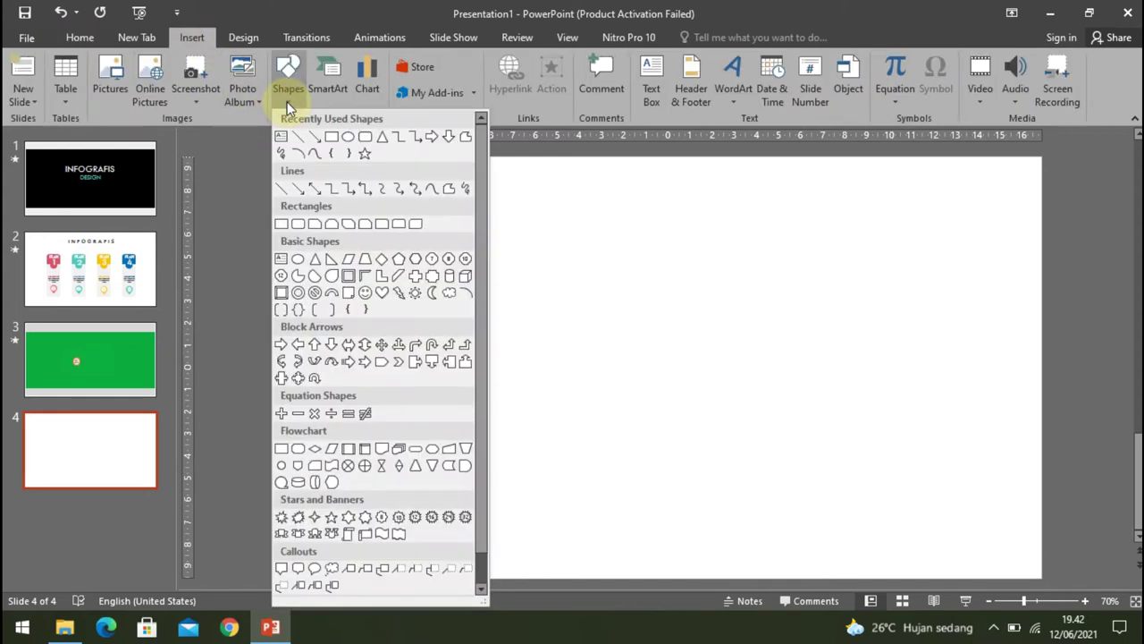
{"action": "left_click", "coordinate": [400, 228]}
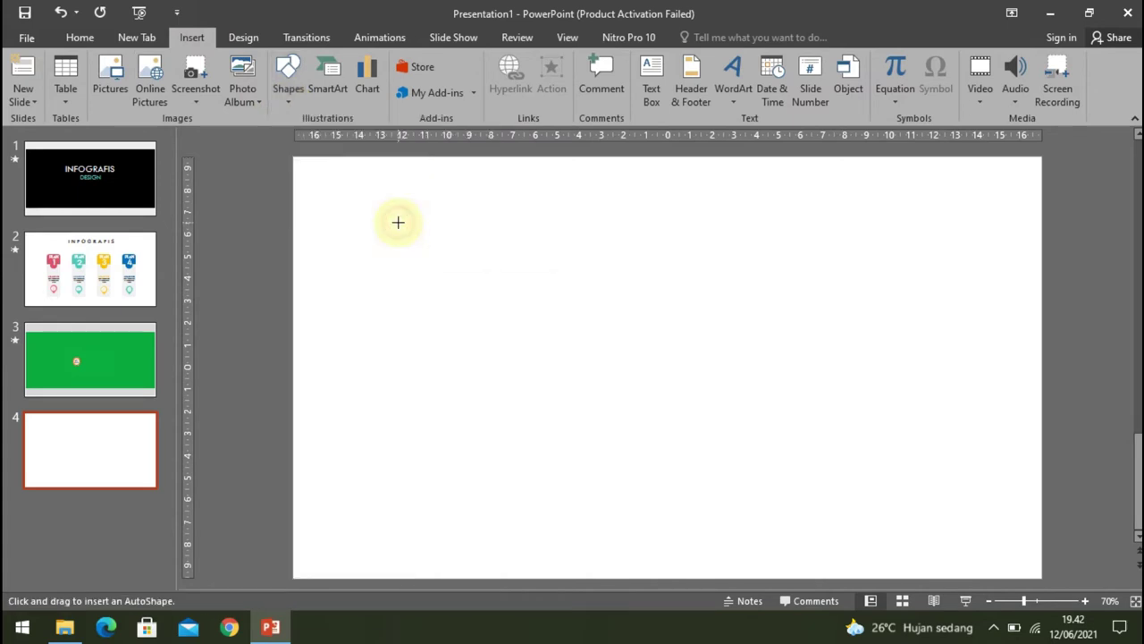
{"action": "left_click_drag", "start_coordinate": [380, 318], "coordinate": [450, 482]}
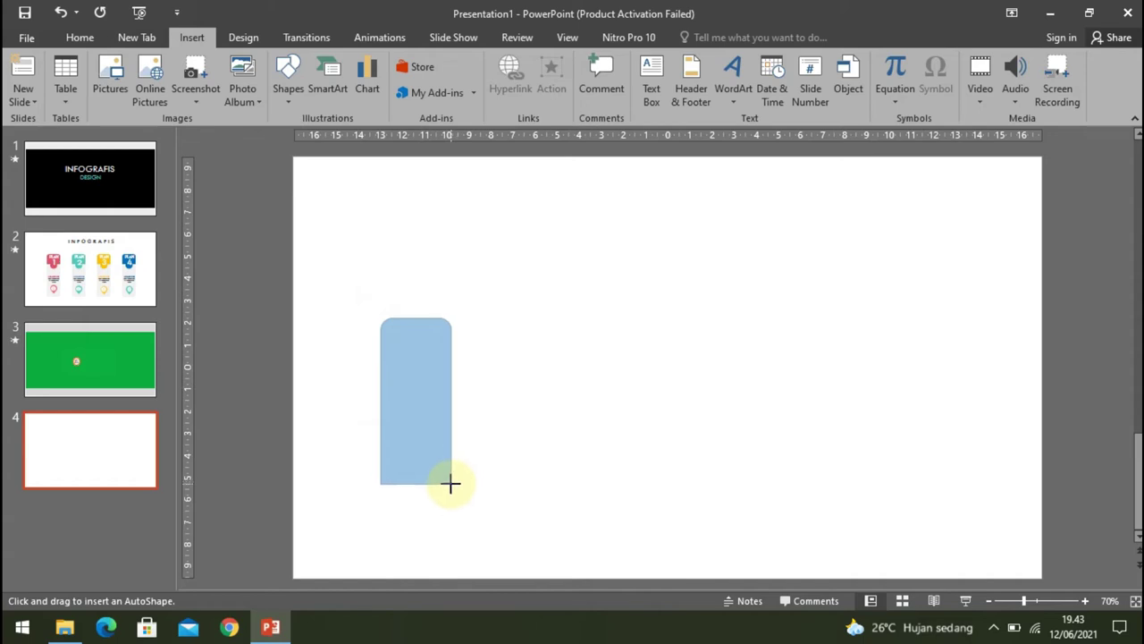
{"action": "left_click_drag", "start_coordinate": [451, 487], "coordinate": [451, 483]}
Adjust the rectangle's position and height, then flip it vertically so the rounded end faces down.
{"action": "left_click_drag", "start_coordinate": [425, 409], "coordinate": [436, 444]}
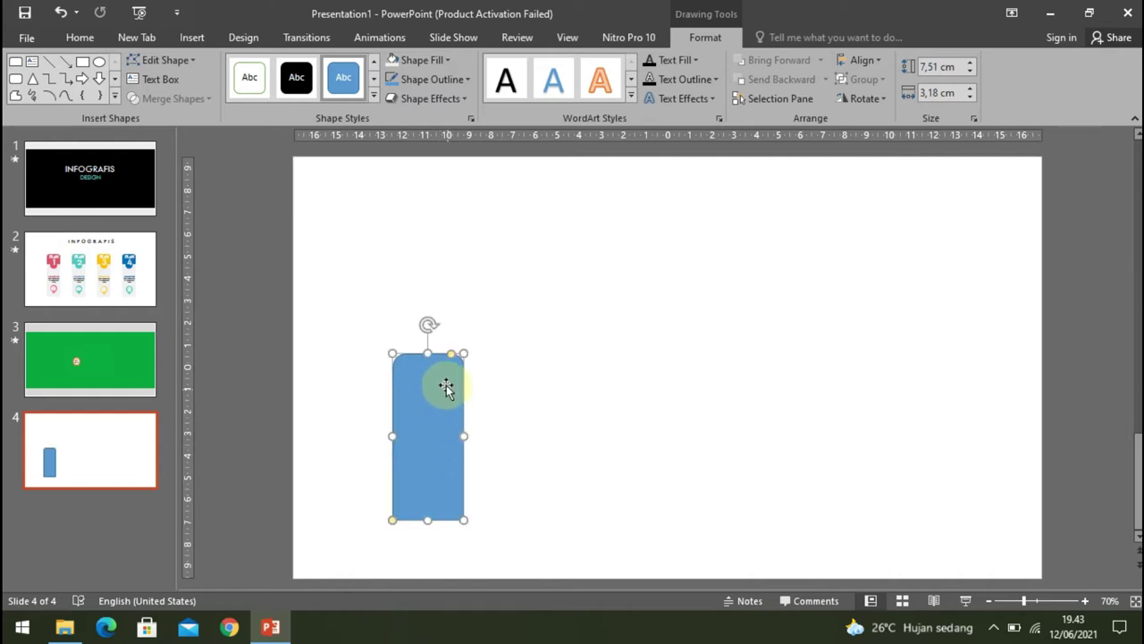
{"action": "left_click_drag", "start_coordinate": [429, 332], "coordinate": [427, 347]}
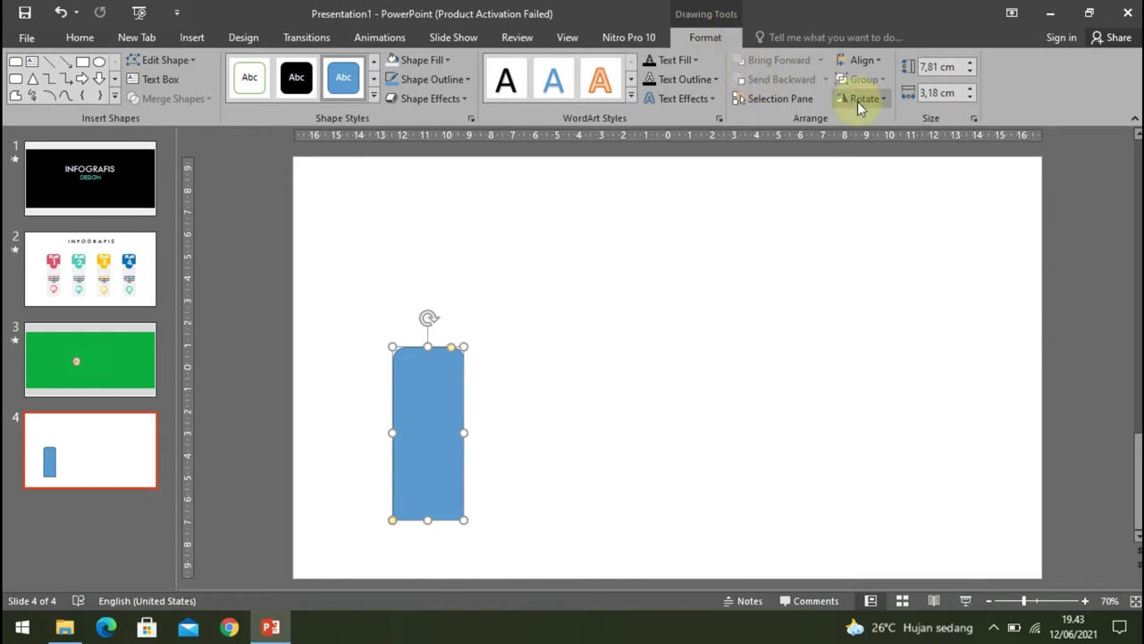
{"action": "left_click", "coordinate": [883, 101]}
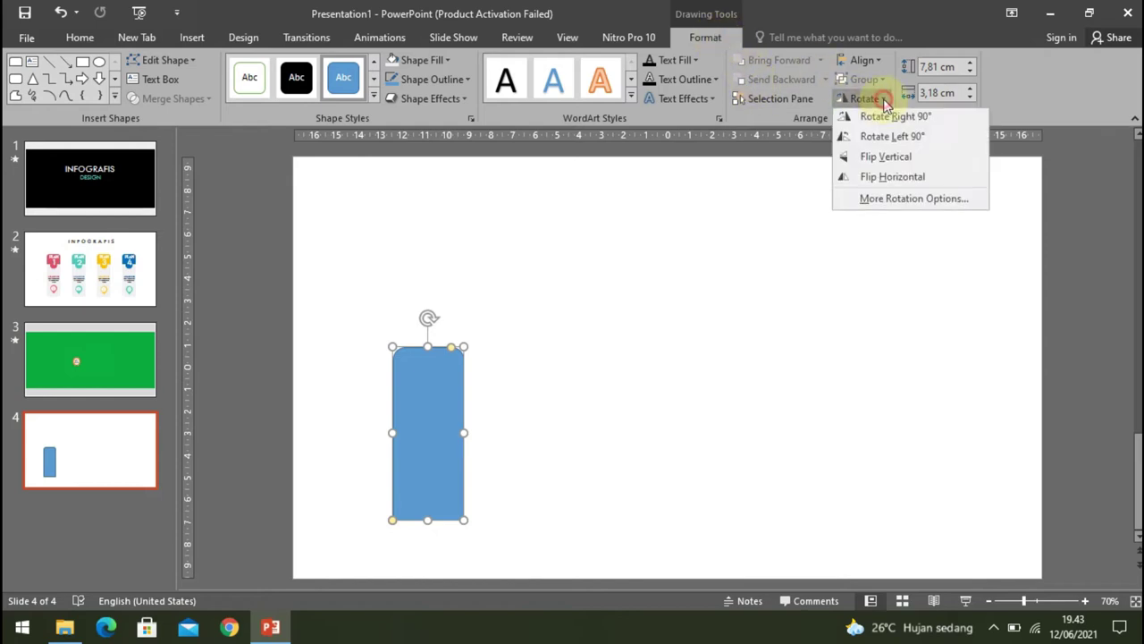
{"action": "left_click", "coordinate": [876, 161]}
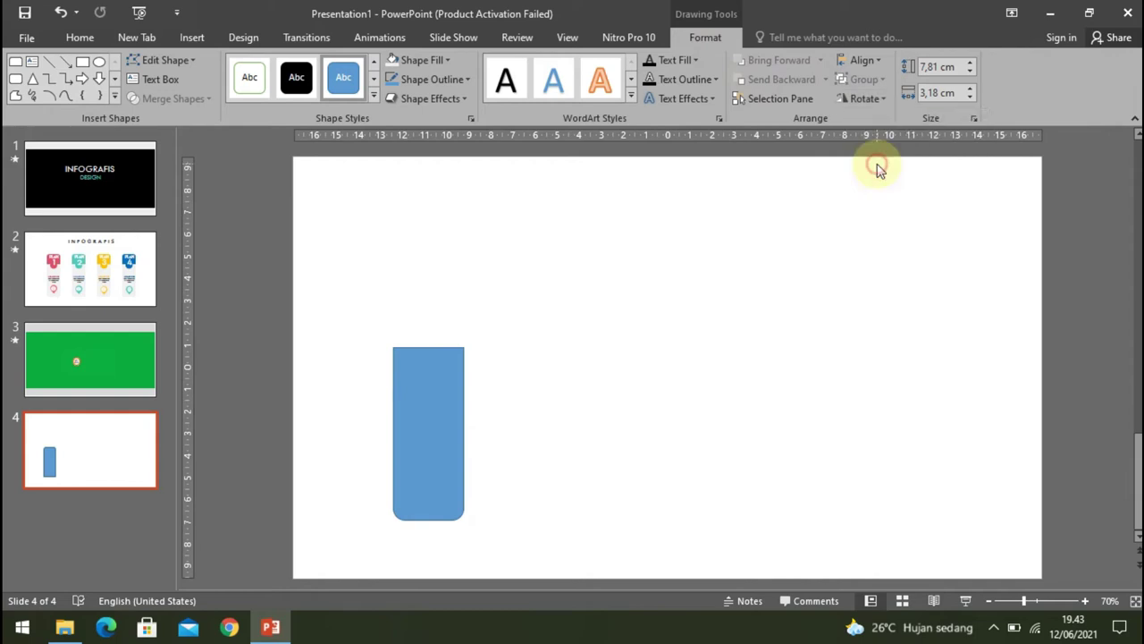
Fill the tall card with a very light grey theme colour.
{"action": "left_click", "coordinate": [492, 374]}
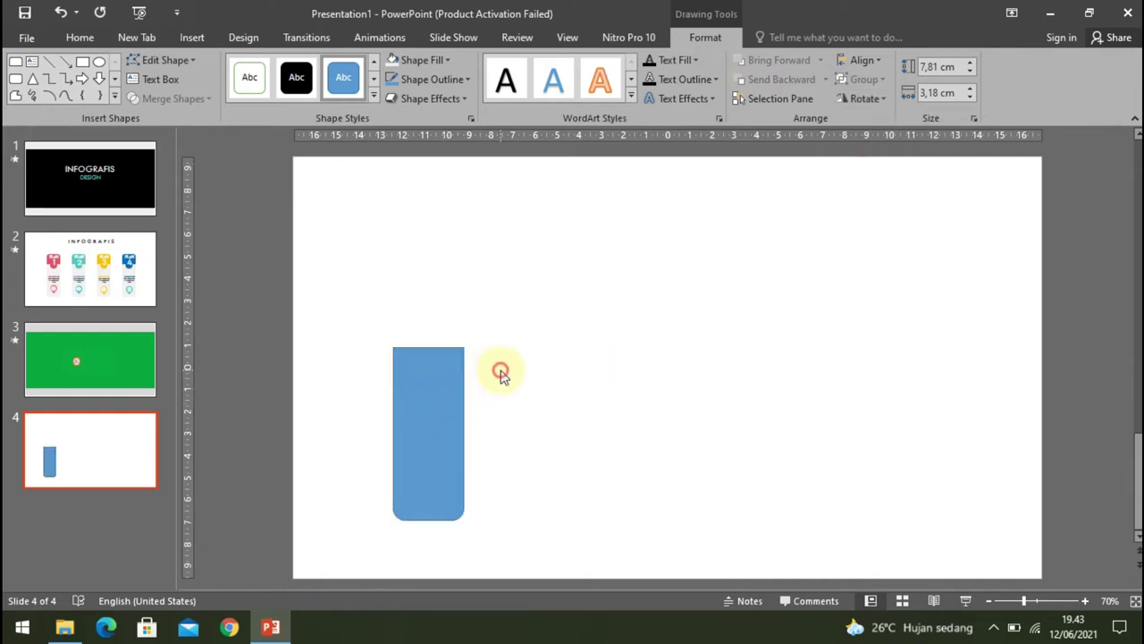
{"action": "left_click", "coordinate": [415, 385]}
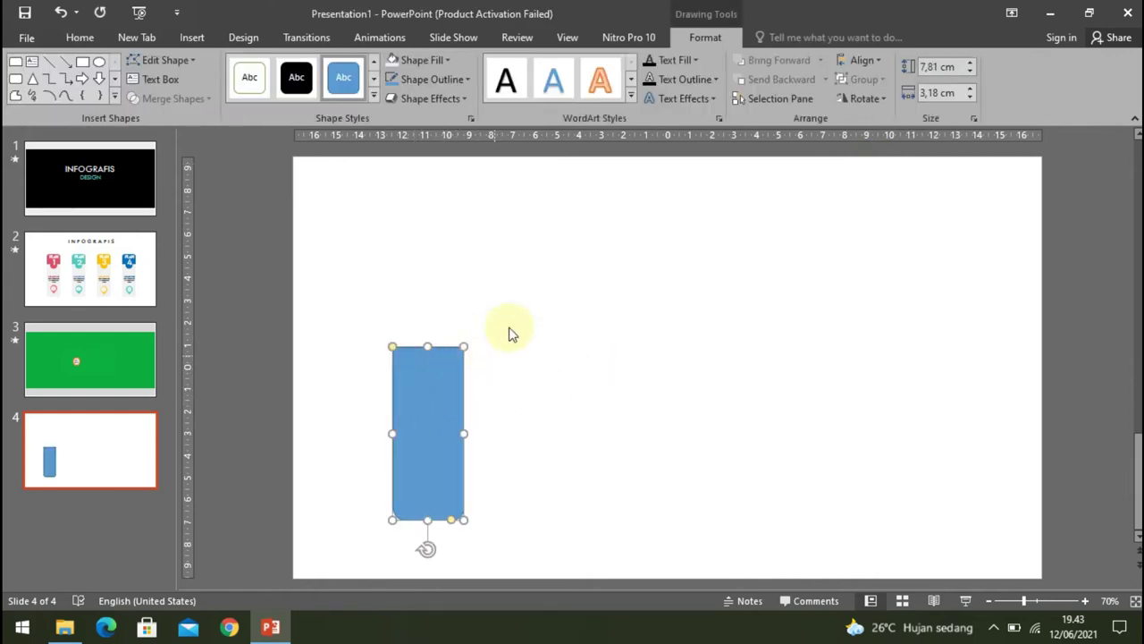
{"action": "left_click", "coordinate": [449, 60]}
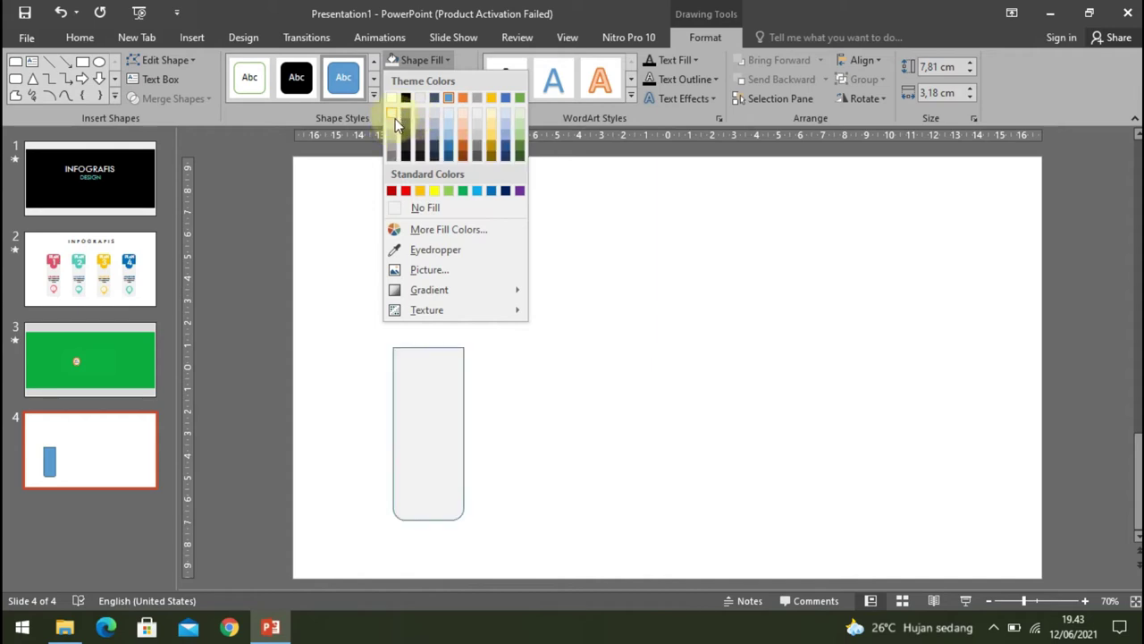
{"action": "left_click", "coordinate": [394, 122]}
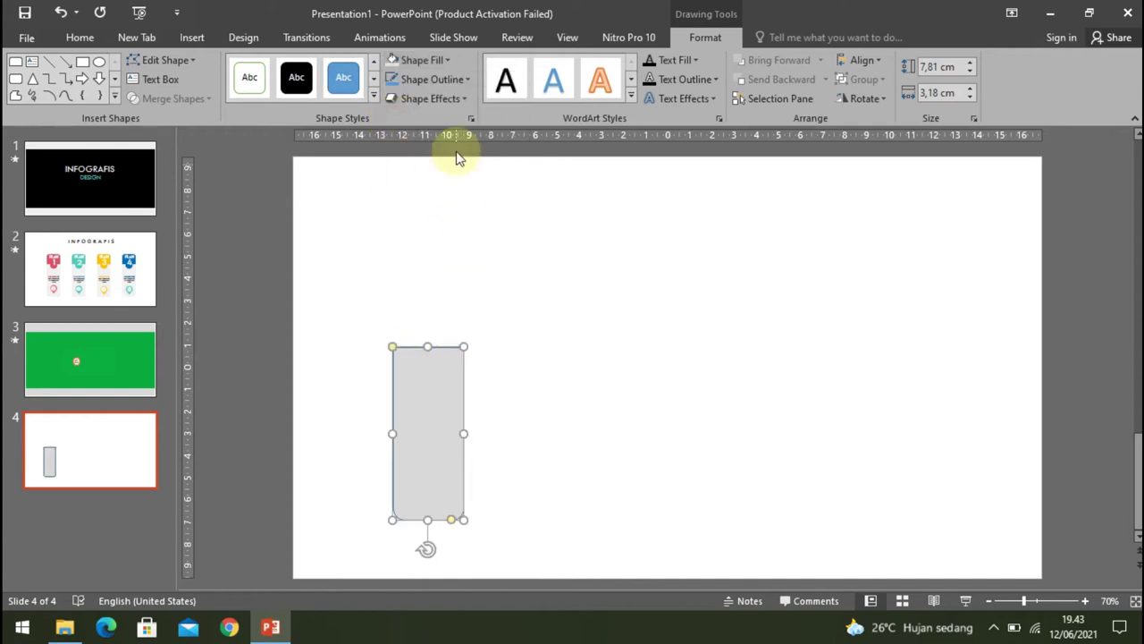
{"action": "left_click", "coordinate": [447, 59]}
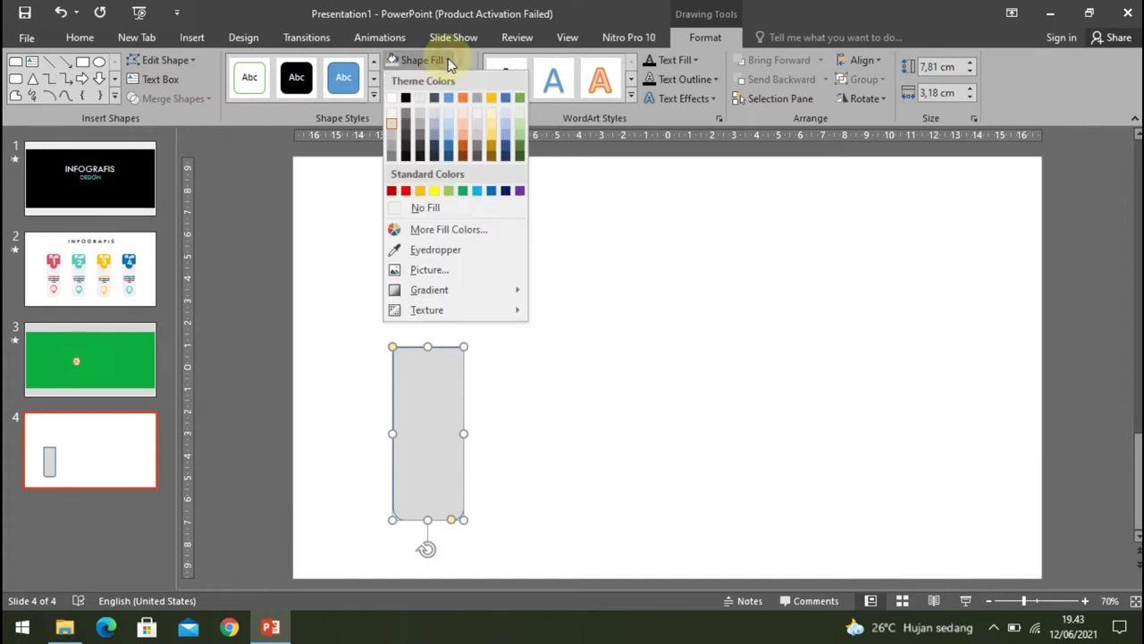
{"action": "left_click", "coordinate": [393, 119]}
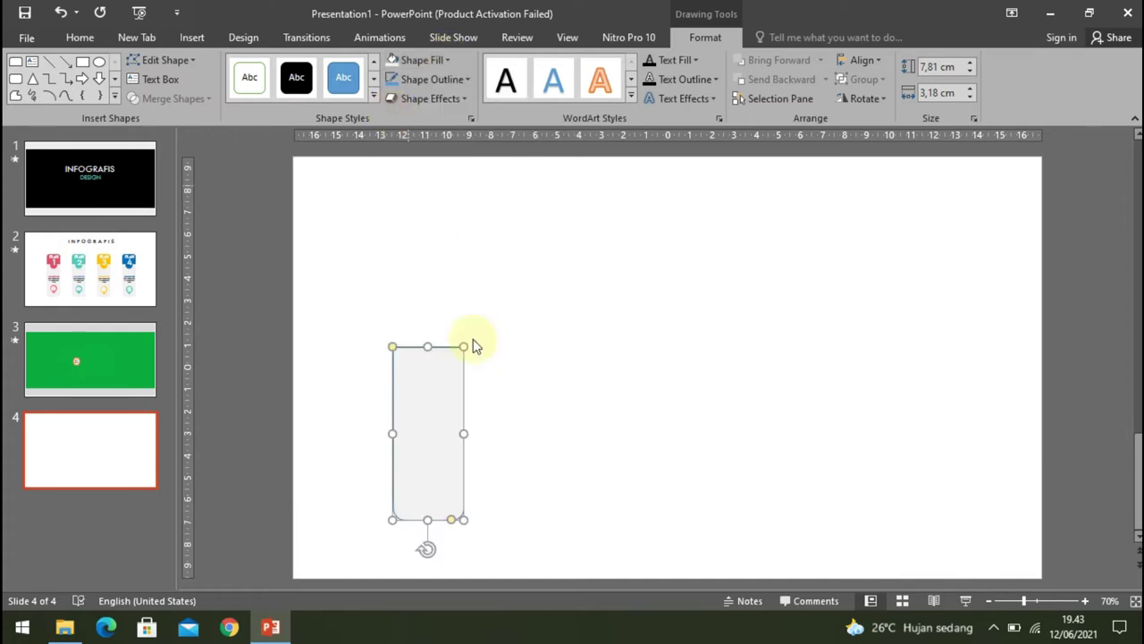
Remove the card's outline and nudge it slightly into place.
{"action": "left_click", "coordinate": [466, 79]}
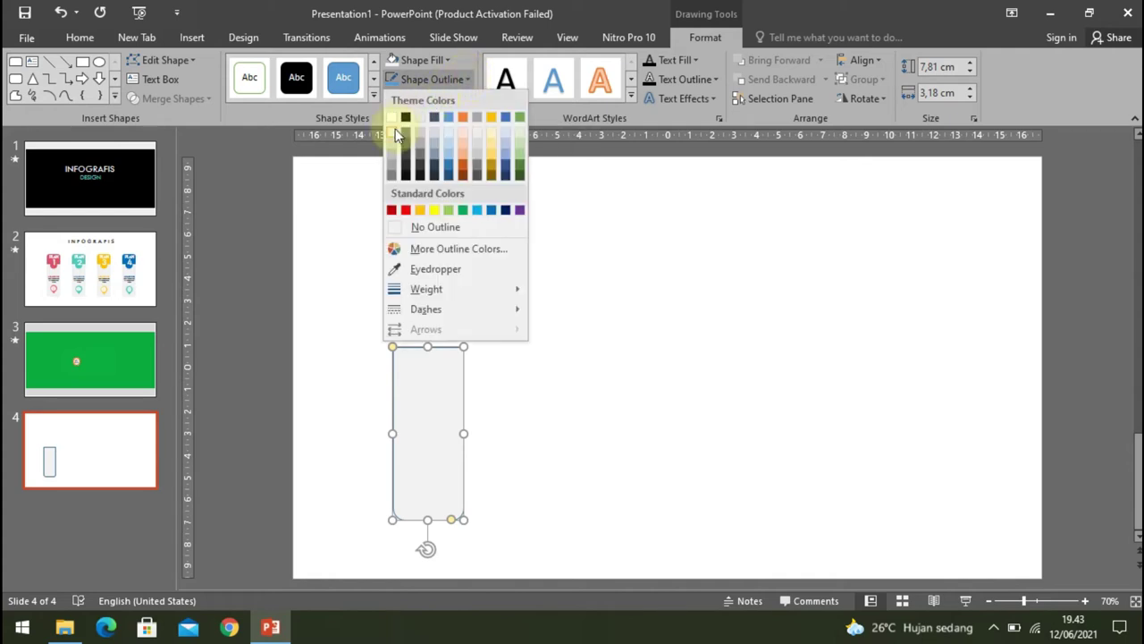
{"action": "left_click", "coordinate": [420, 228]}
{"action": "left_click", "coordinate": [625, 388]}
{"action": "left_click", "coordinate": [443, 425]}
{"action": "double_click", "coordinate": [447, 372]}
{"action": "left_click_drag", "start_coordinate": [447, 372], "coordinate": [433, 418]}
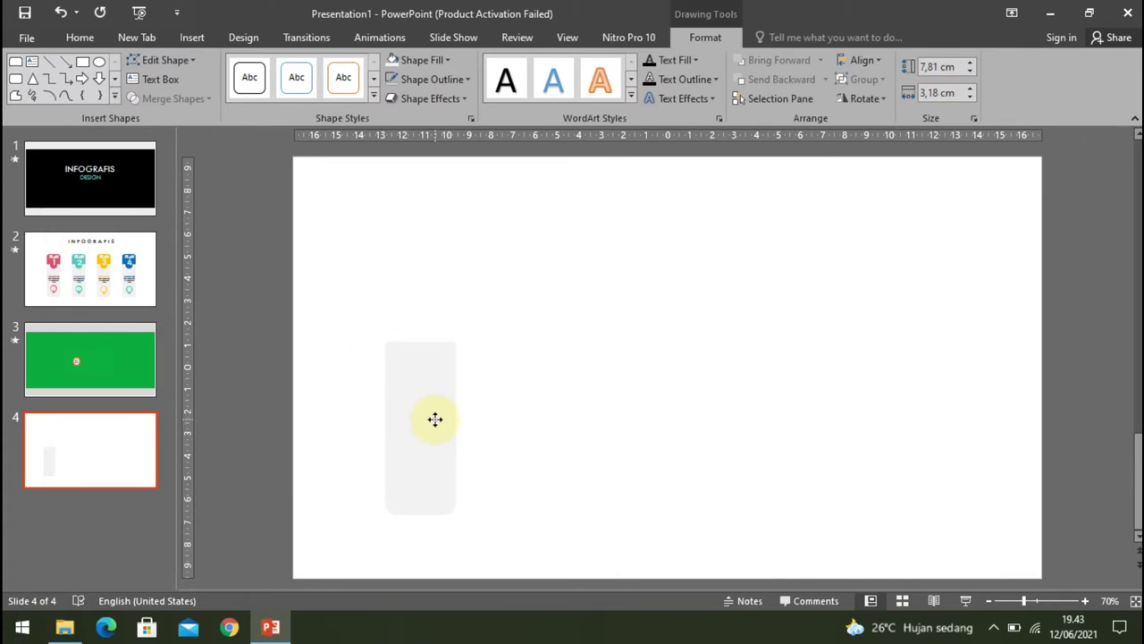
{"action": "left_click", "coordinate": [575, 357]}
Draw a small circle centred on the grey card's top edge.
{"action": "left_click", "coordinate": [425, 384]}
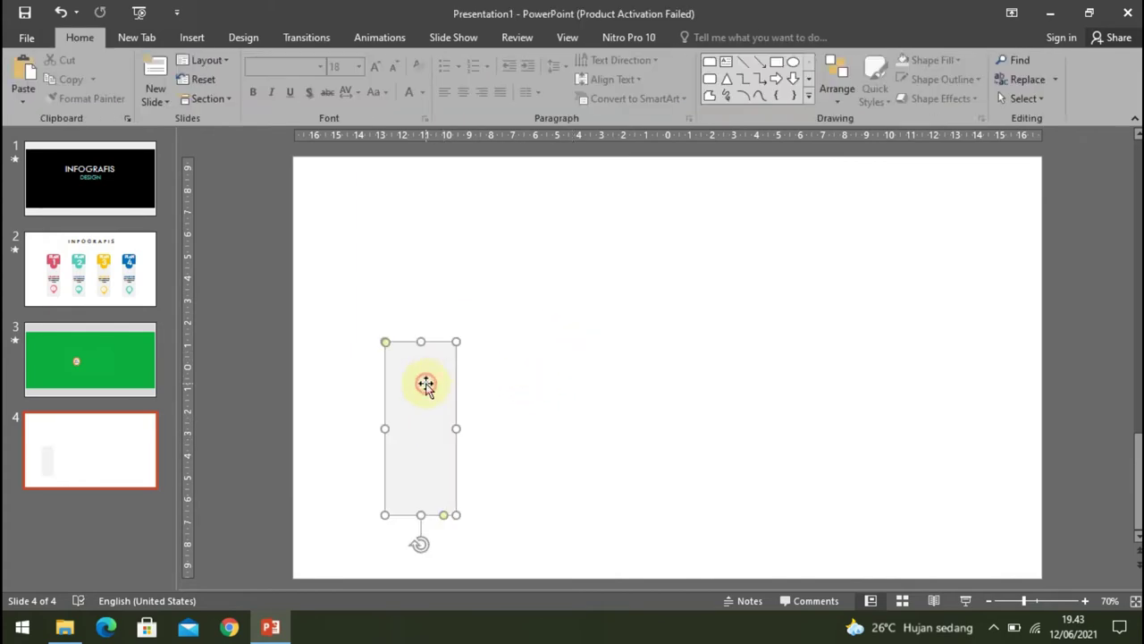
{"action": "double_click", "coordinate": [425, 384]}
{"action": "left_click", "coordinate": [527, 383]}
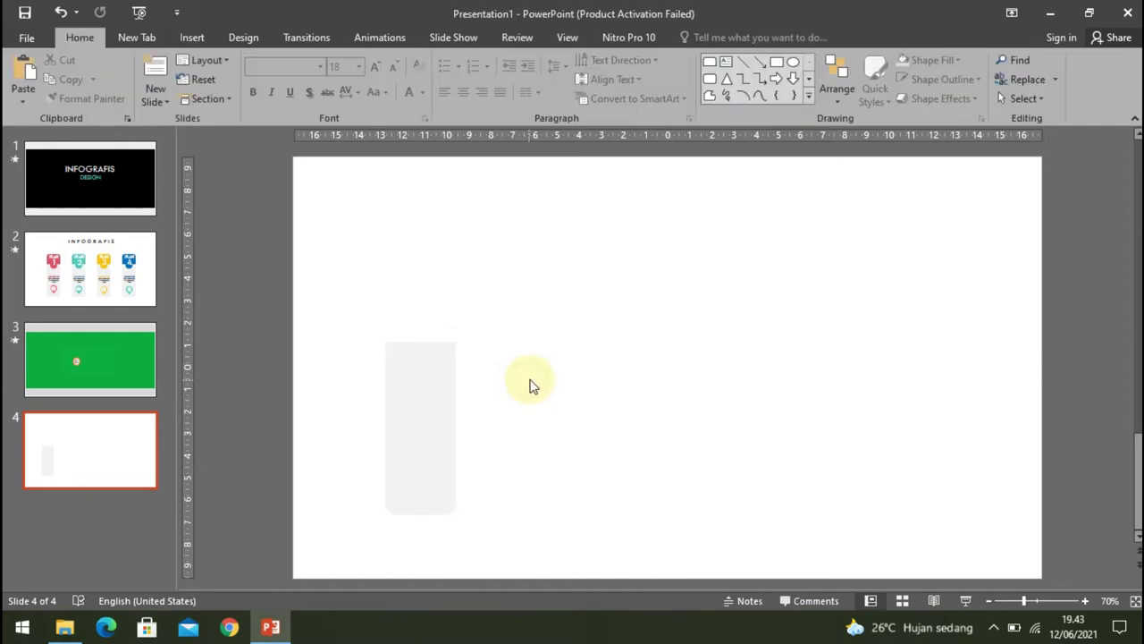
{"action": "left_click", "coordinate": [807, 97]}
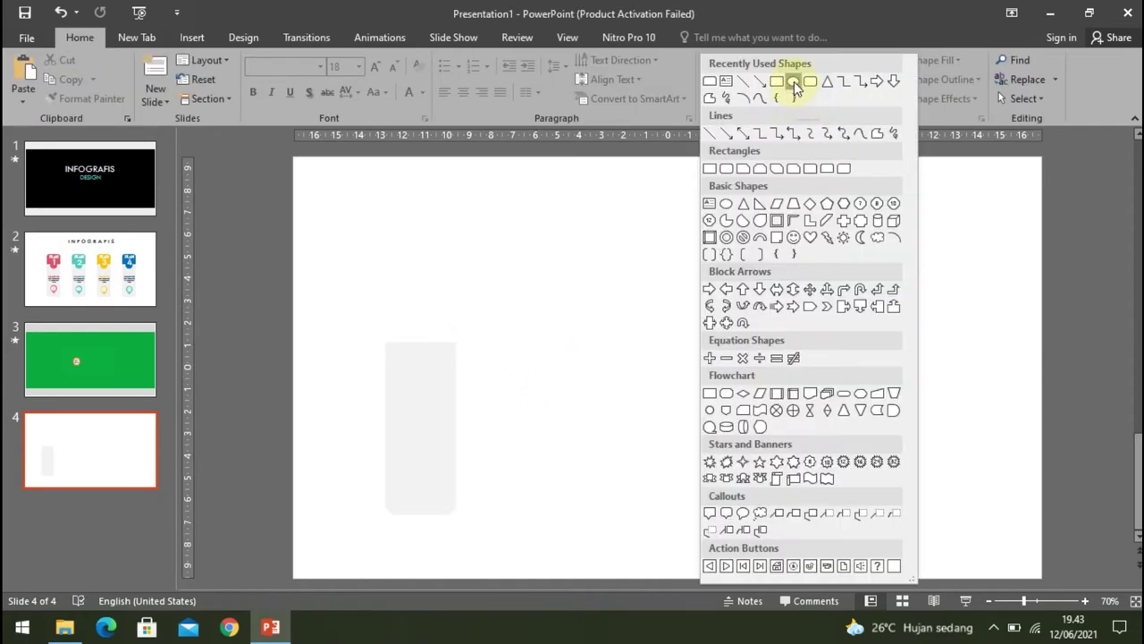
{"action": "left_click", "coordinate": [794, 81]}
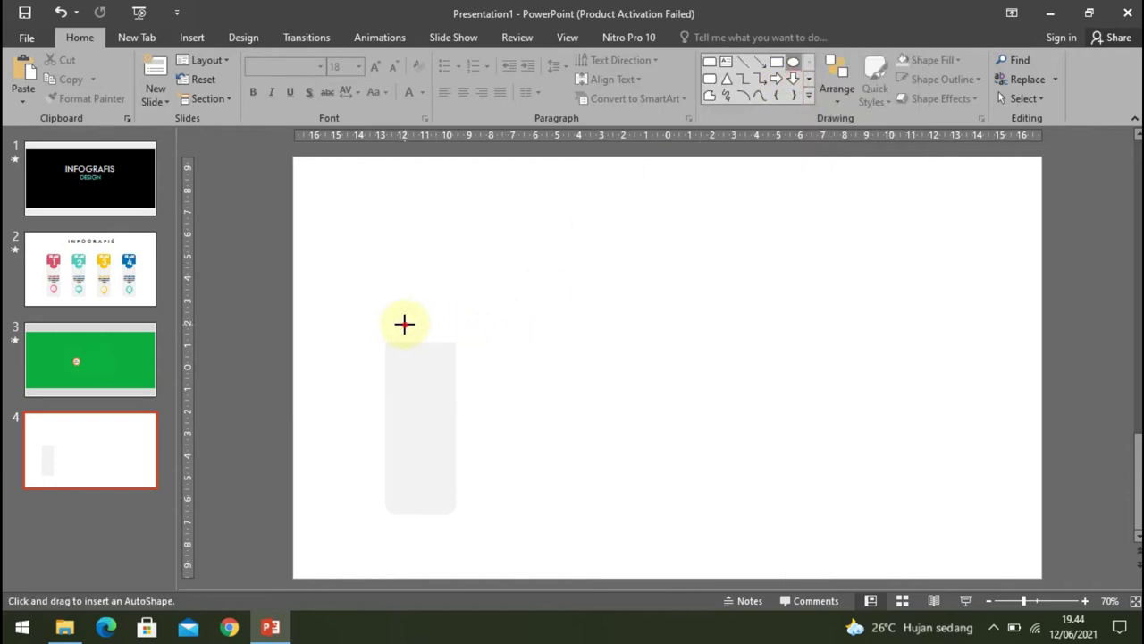
{"action": "left_click_drag", "start_coordinate": [404, 323], "coordinate": [437, 354]}
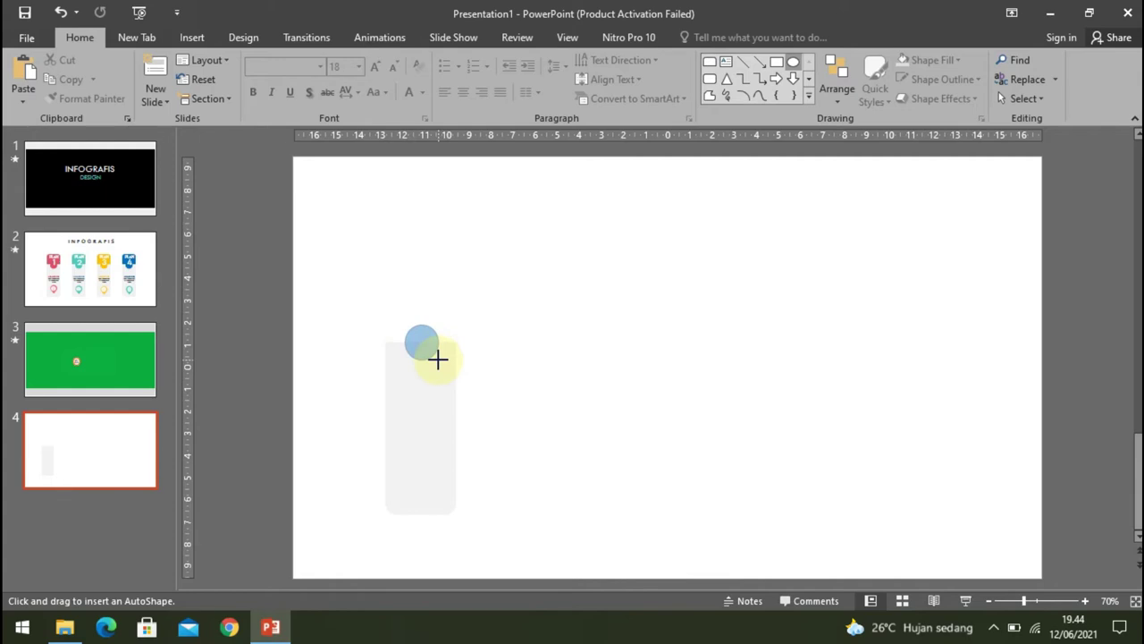
{"action": "left_click_drag", "start_coordinate": [437, 359], "coordinate": [438, 360]}
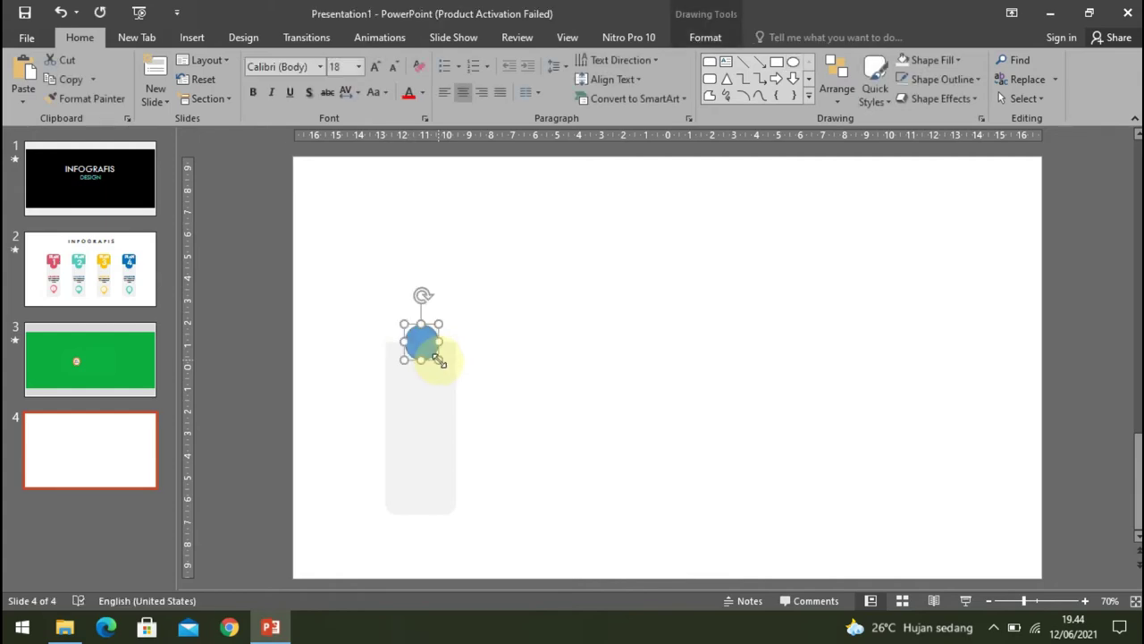
{"action": "key", "text": "Escape"}
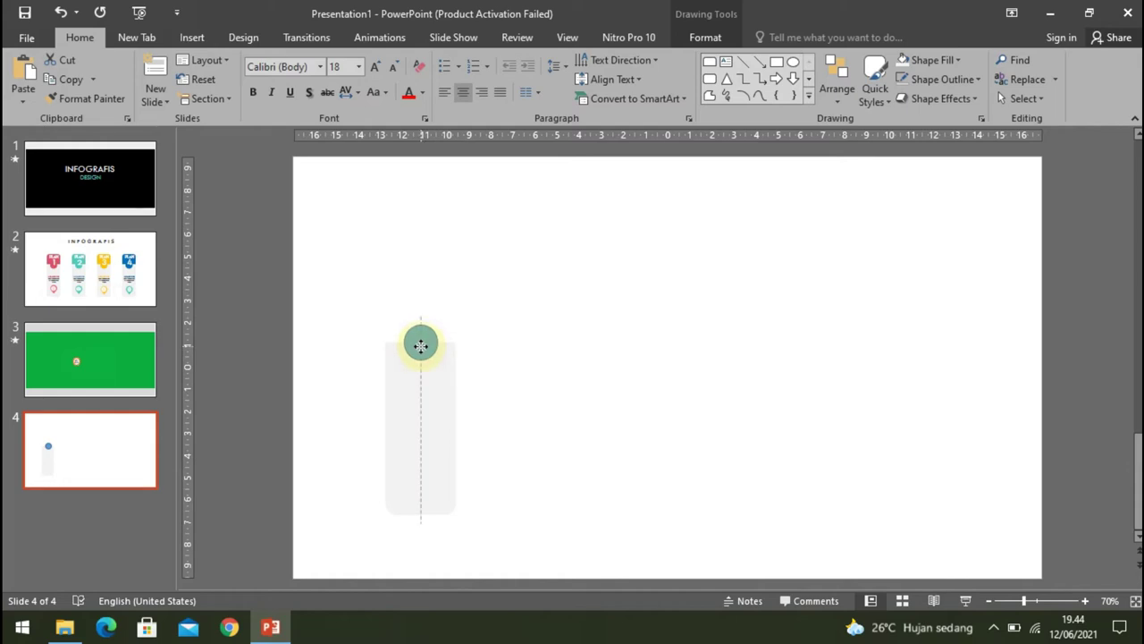
{"action": "left_click_drag", "start_coordinate": [420, 347], "coordinate": [421, 346]}
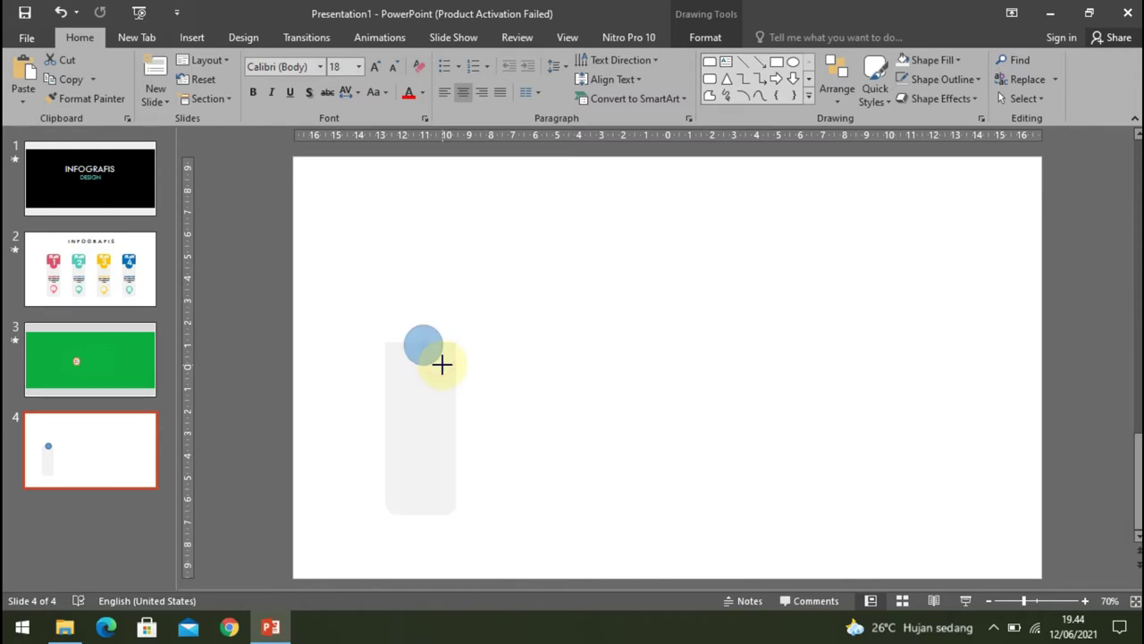
{"action": "left_click_drag", "start_coordinate": [421, 343], "coordinate": [423, 349]}
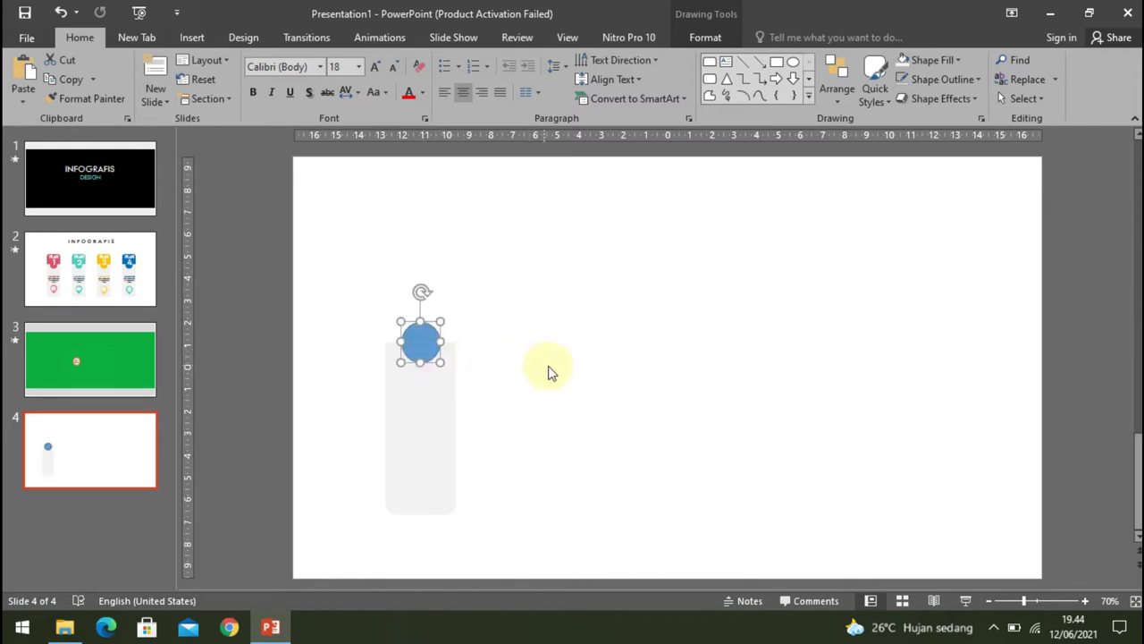
Set the circle's outline to No Outline.
{"action": "left_click", "coordinate": [706, 36]}
{"action": "left_click", "coordinate": [466, 79]}
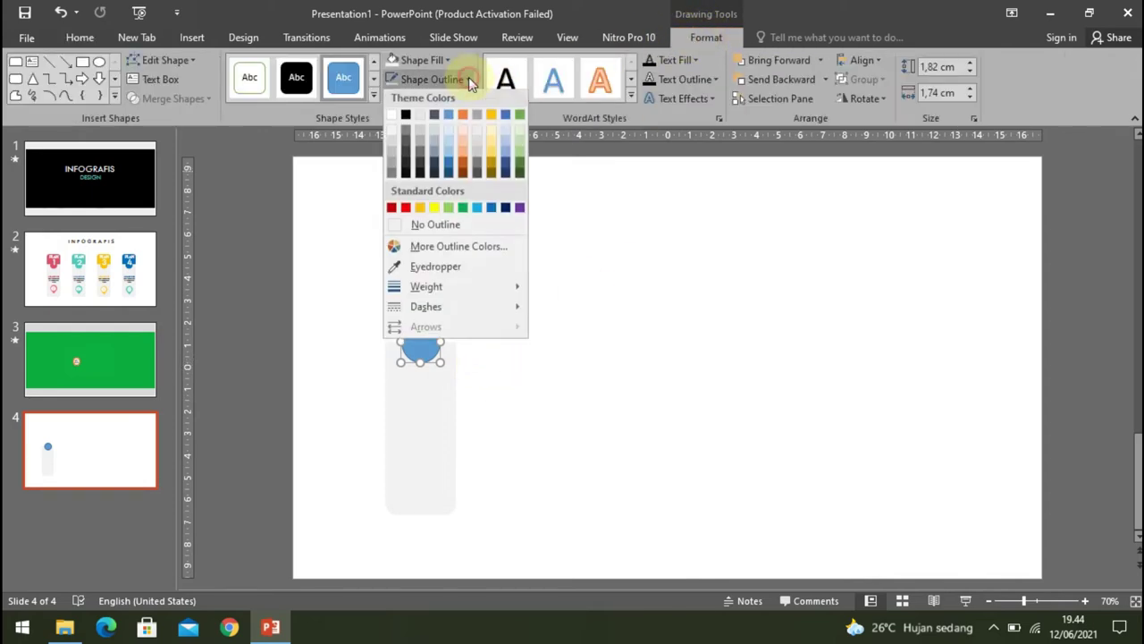
{"action": "left_click", "coordinate": [438, 227]}
Select the card and circle together and Subtract the circle from the card.
{"action": "left_click", "coordinate": [528, 349]}
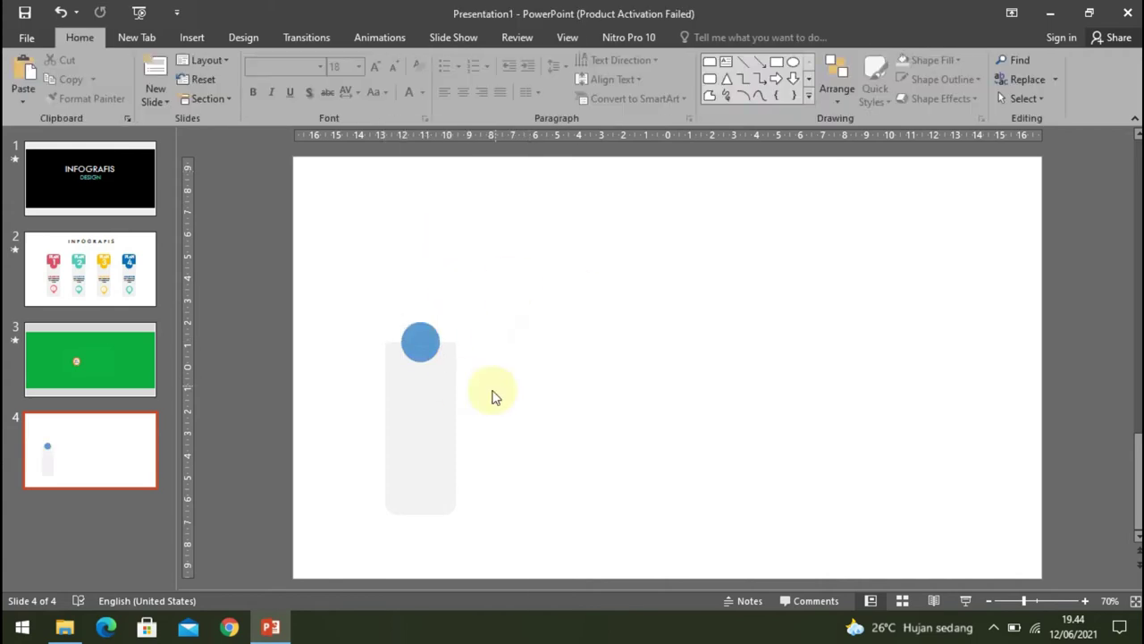
{"action": "left_click", "coordinate": [423, 458]}
{"action": "double_click", "coordinate": [424, 458]}
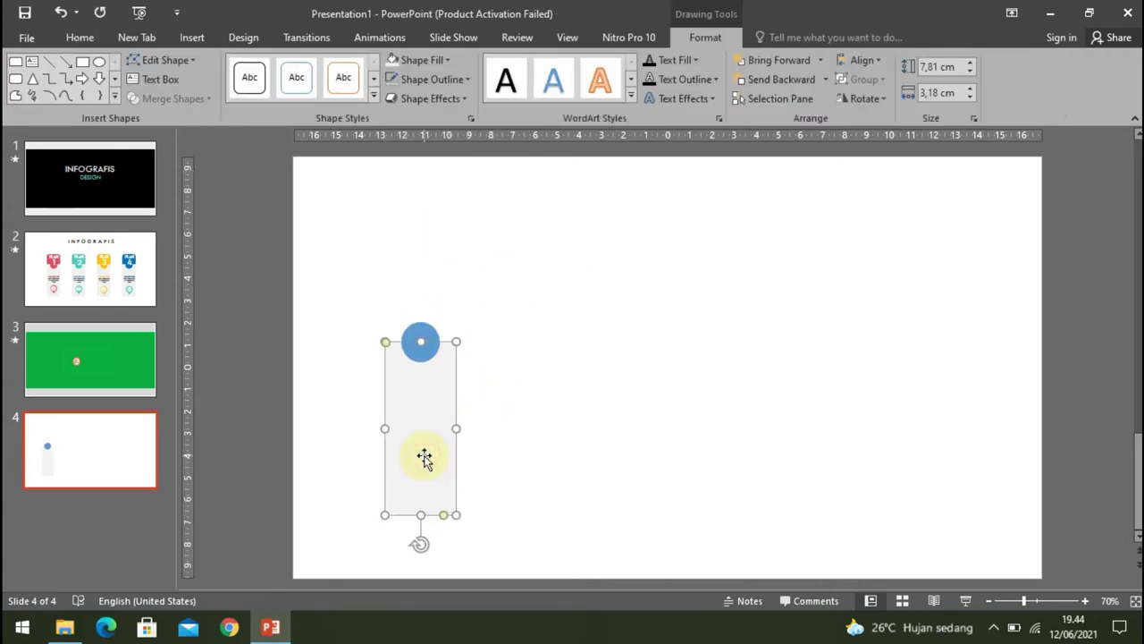
{"action": "left_click", "coordinate": [425, 334], "text": "shift"}
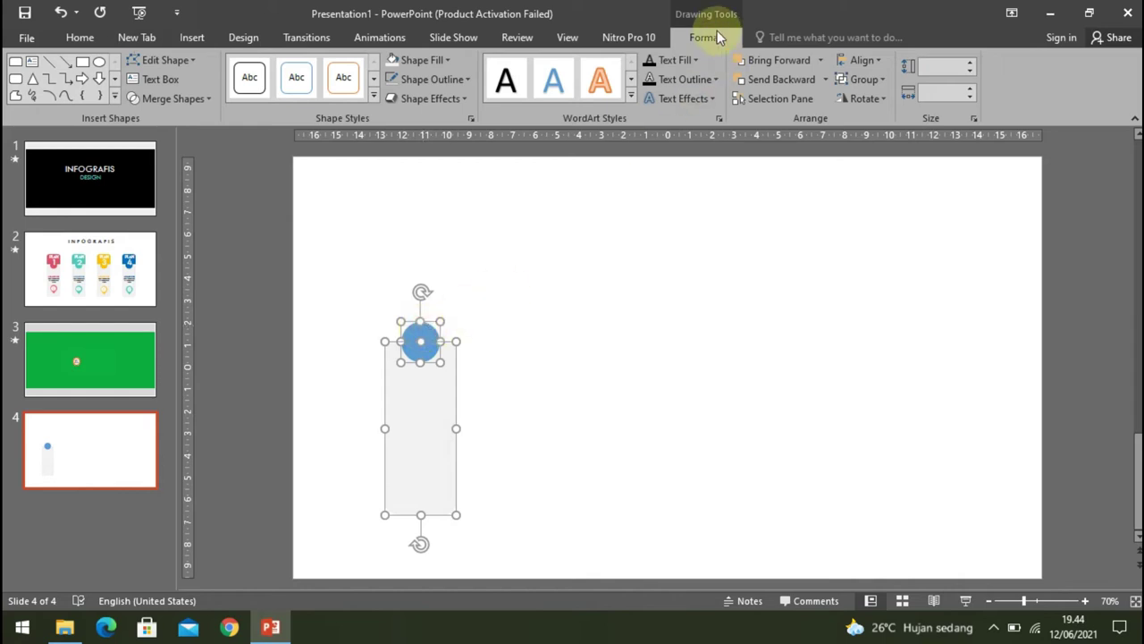
{"action": "left_click", "coordinate": [211, 94]}
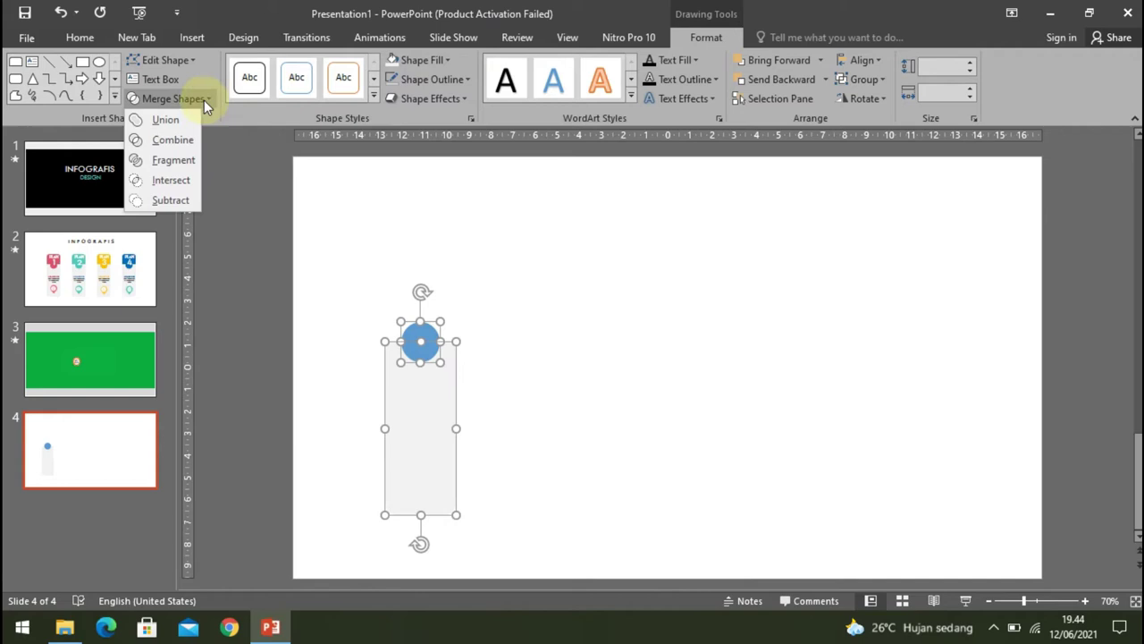
{"action": "left_click", "coordinate": [183, 198]}
Reposition the notched grey card and make it slightly taller.
{"action": "left_click", "coordinate": [551, 403]}
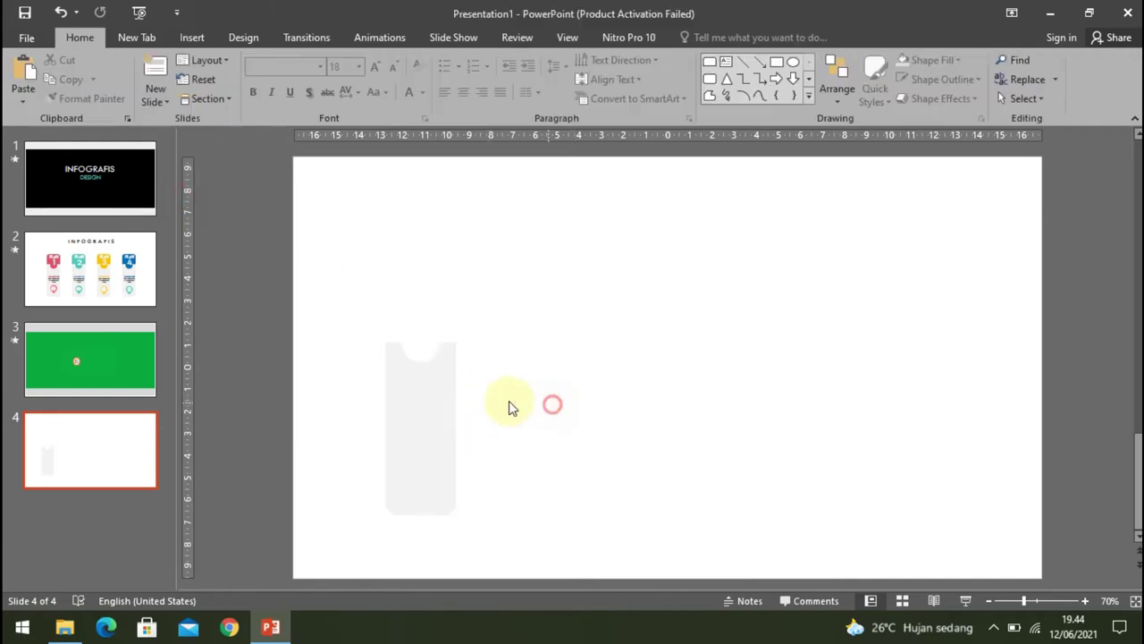
{"action": "mouse_move", "coordinate": [430, 427]}
{"action": "left_mouse_down"}
{"action": "mouse_move", "coordinate": [439, 413]}
{"action": "mouse_move", "coordinate": [432, 432]}
{"action": "left_mouse_up"}
{"action": "left_click_drag", "start_coordinate": [430, 519], "coordinate": [430, 531]}
{"action": "left_click_drag", "start_coordinate": [439, 467], "coordinate": [445, 460]}
{"action": "left_click", "coordinate": [643, 380]}
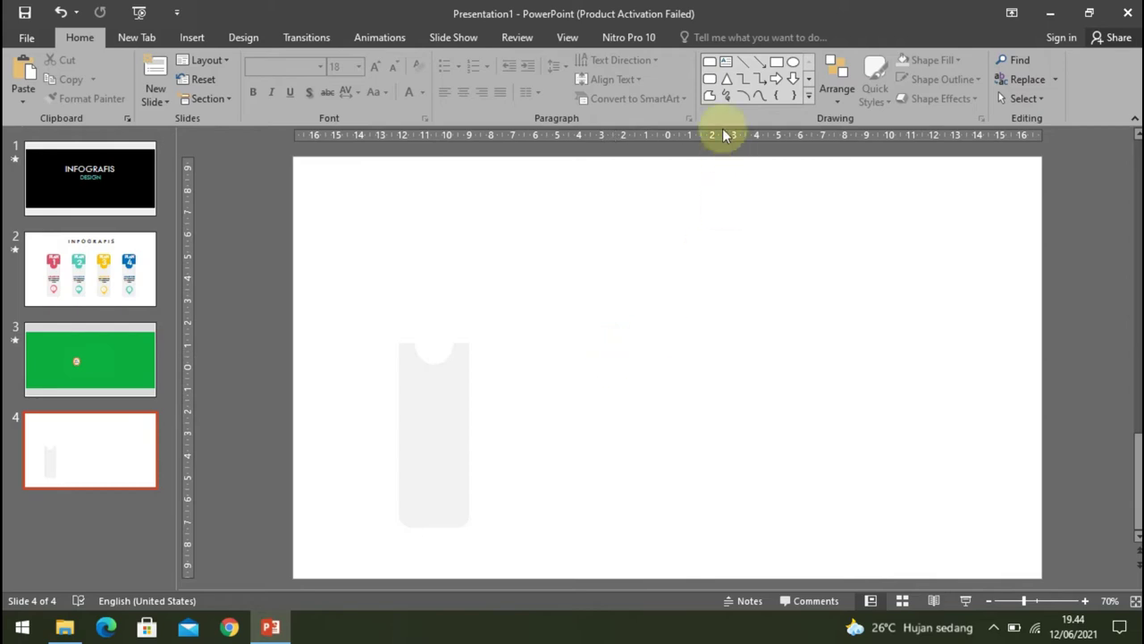
Draw a rounded-top rectangle beside the card, fill it red-pink and remove its outline.
{"action": "left_click", "coordinate": [709, 64]}
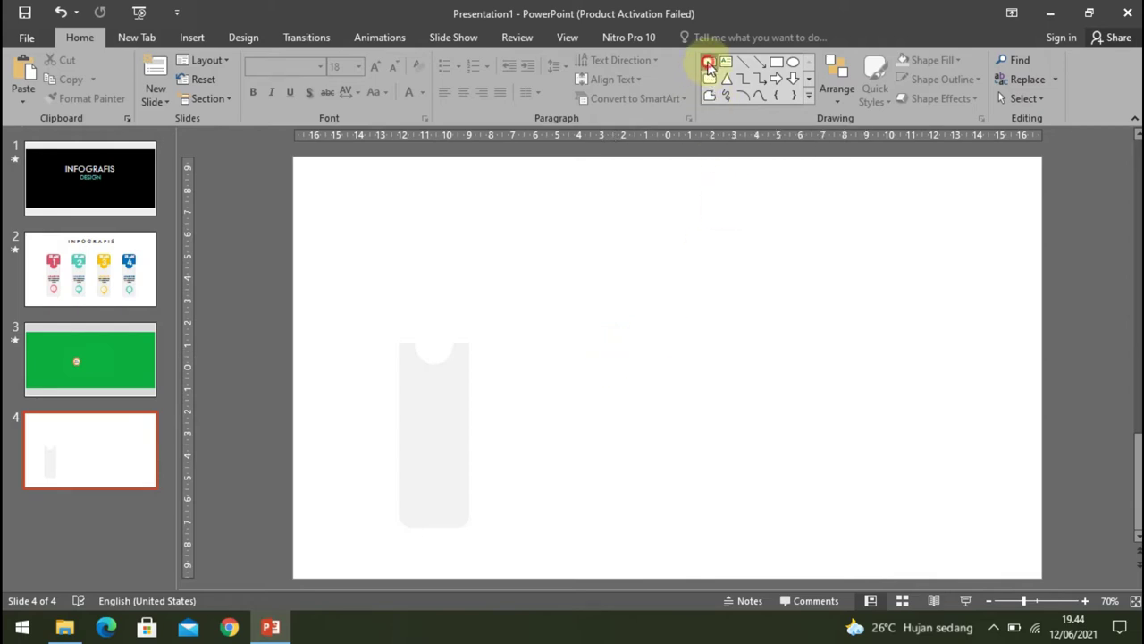
{"action": "left_click_drag", "start_coordinate": [529, 311], "coordinate": [595, 436]}
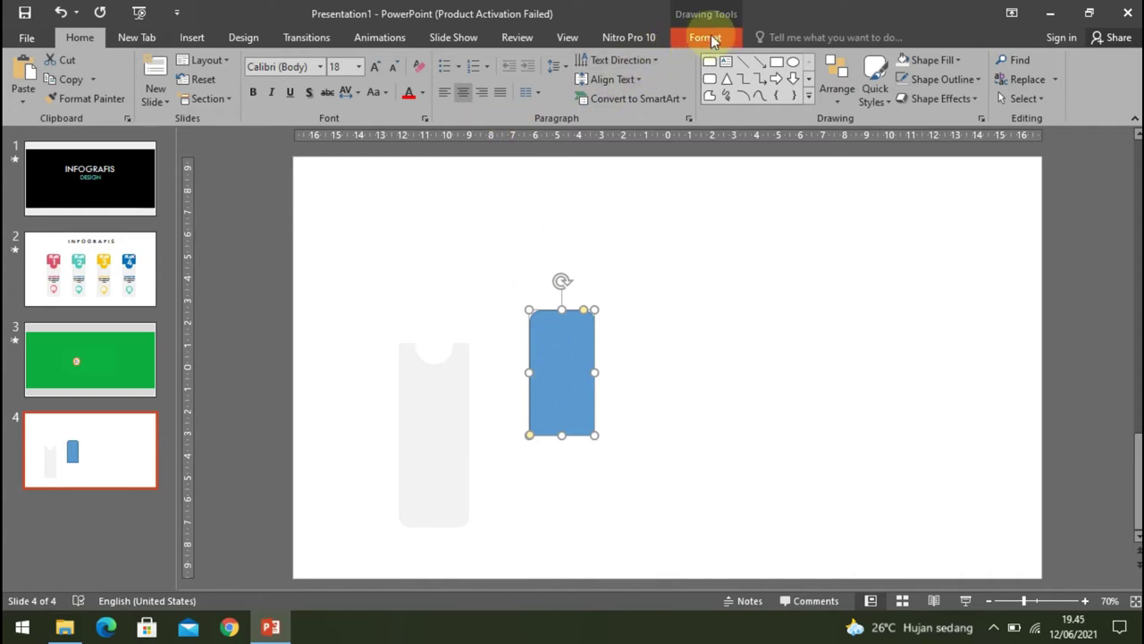
{"action": "left_click", "coordinate": [705, 38]}
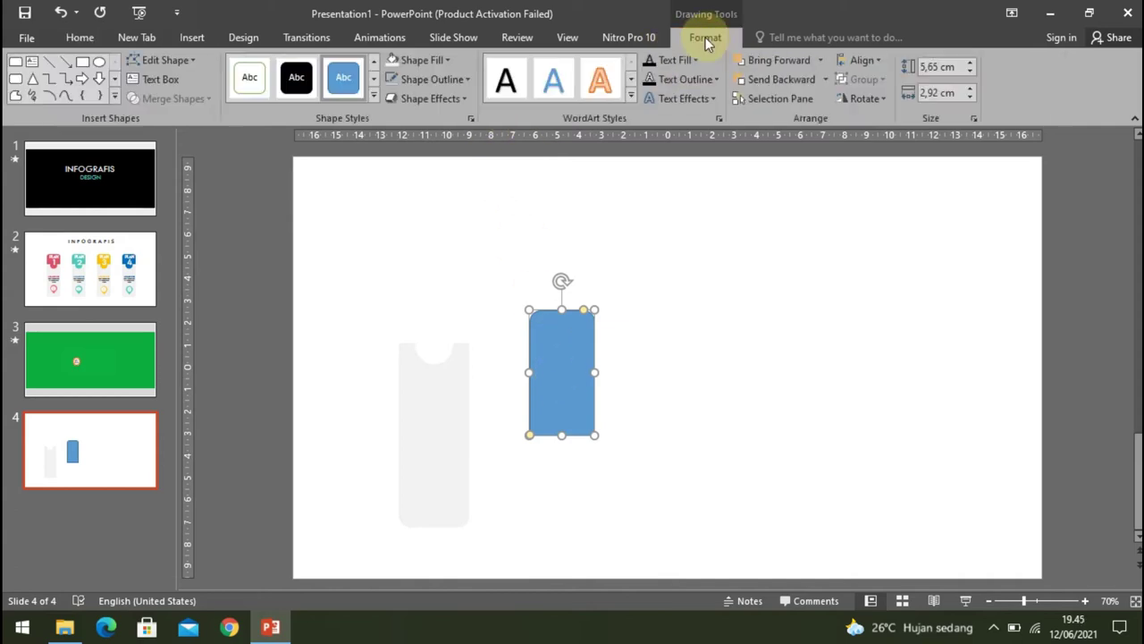
{"action": "left_click", "coordinate": [448, 61]}
{"action": "left_click", "coordinate": [392, 224]}
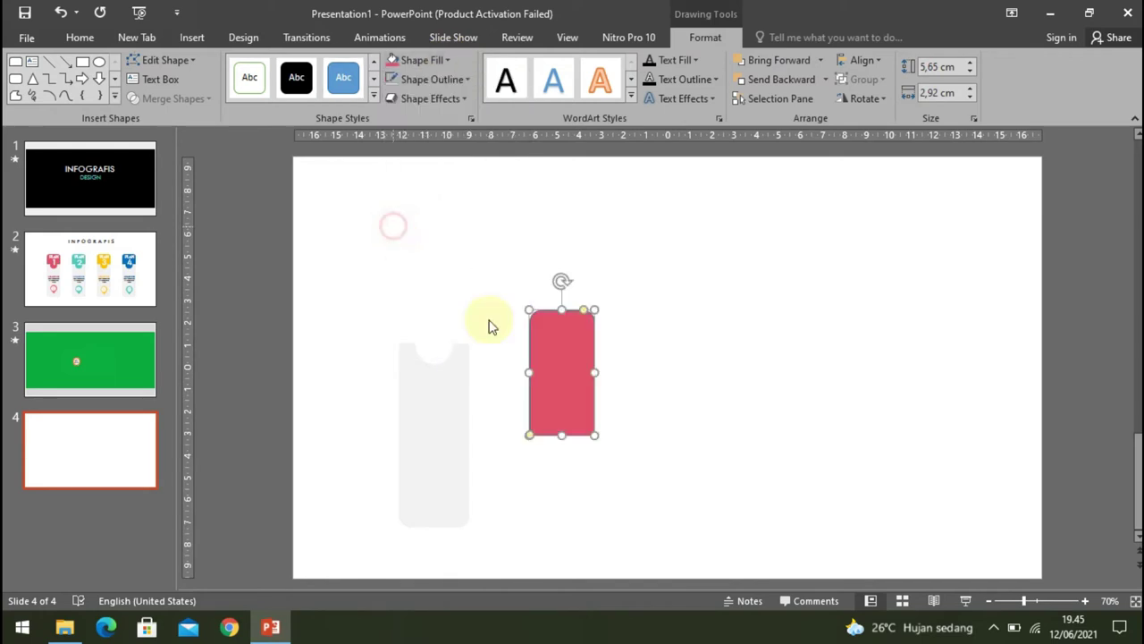
{"action": "left_click", "coordinate": [636, 336]}
{"action": "left_click", "coordinate": [557, 360]}
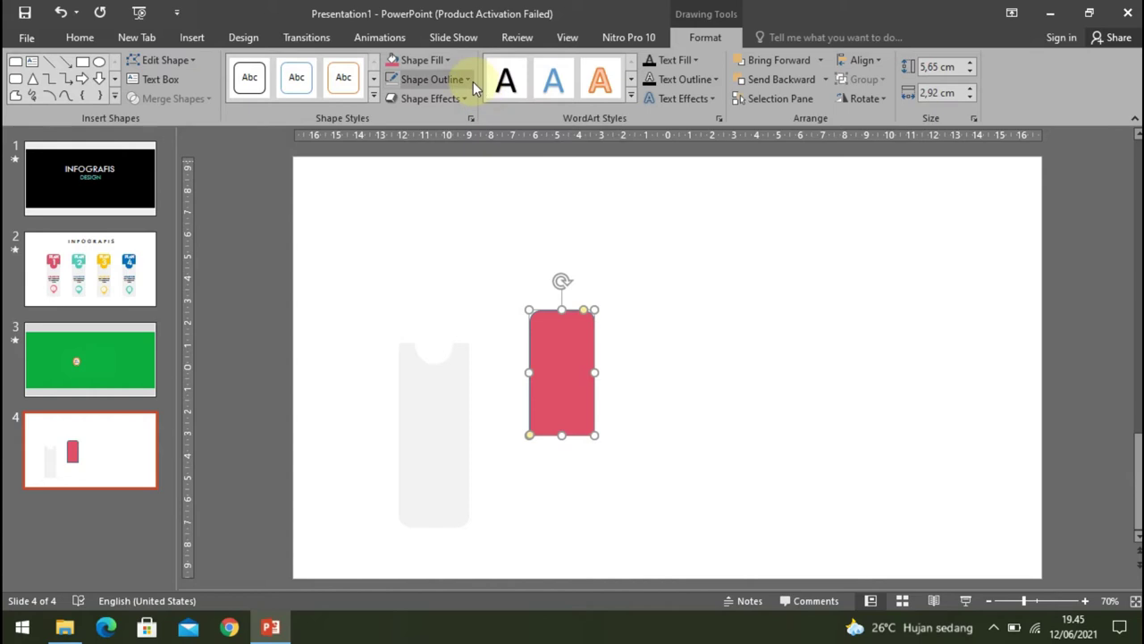
{"action": "left_click", "coordinate": [468, 80]}
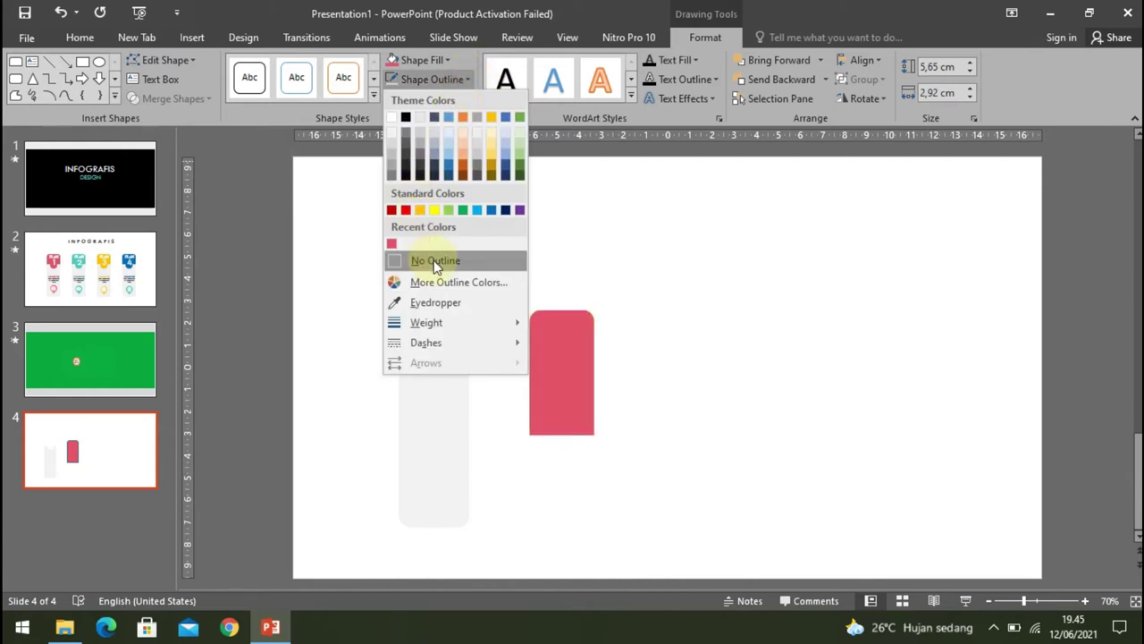
{"action": "left_click", "coordinate": [435, 260]}
{"action": "left_click", "coordinate": [713, 332]}
{"action": "left_click", "coordinate": [567, 375]}
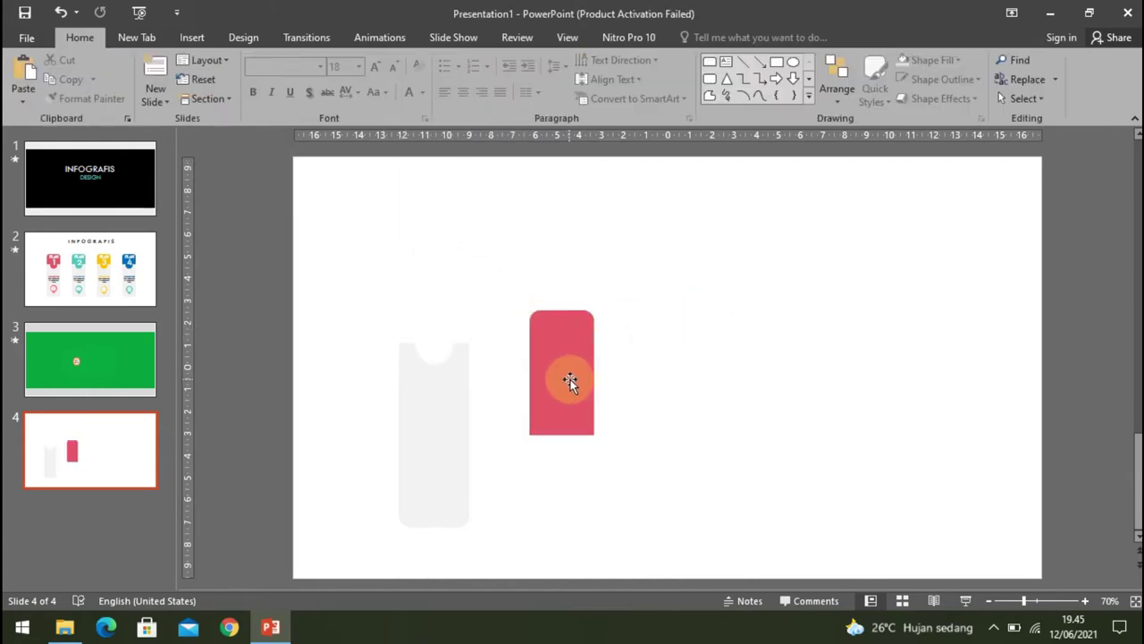
Move the red rectangle over the card's top and send it to the back.
{"action": "mouse_move", "coordinate": [563, 367]}
{"action": "left_mouse_down"}
{"action": "mouse_move", "coordinate": [439, 290]}
{"action": "mouse_move", "coordinate": [445, 343]}
{"action": "left_mouse_up"}
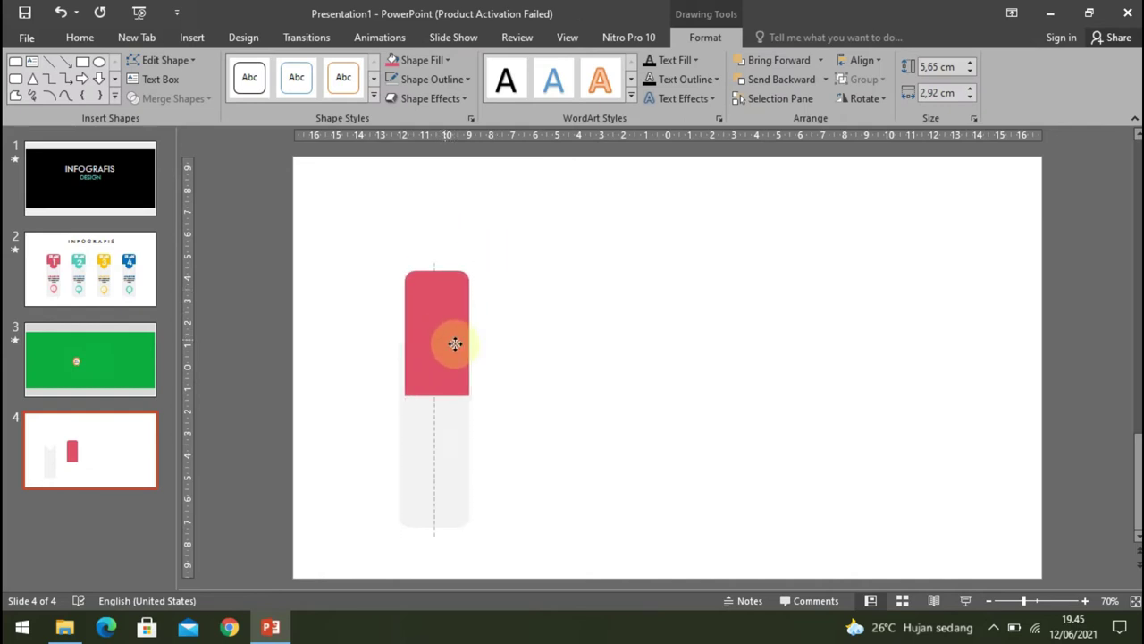
{"action": "left_click_drag", "start_coordinate": [446, 343], "coordinate": [468, 340]}
{"action": "left_click", "coordinate": [567, 375]}
{"action": "left_click", "coordinate": [446, 343]}
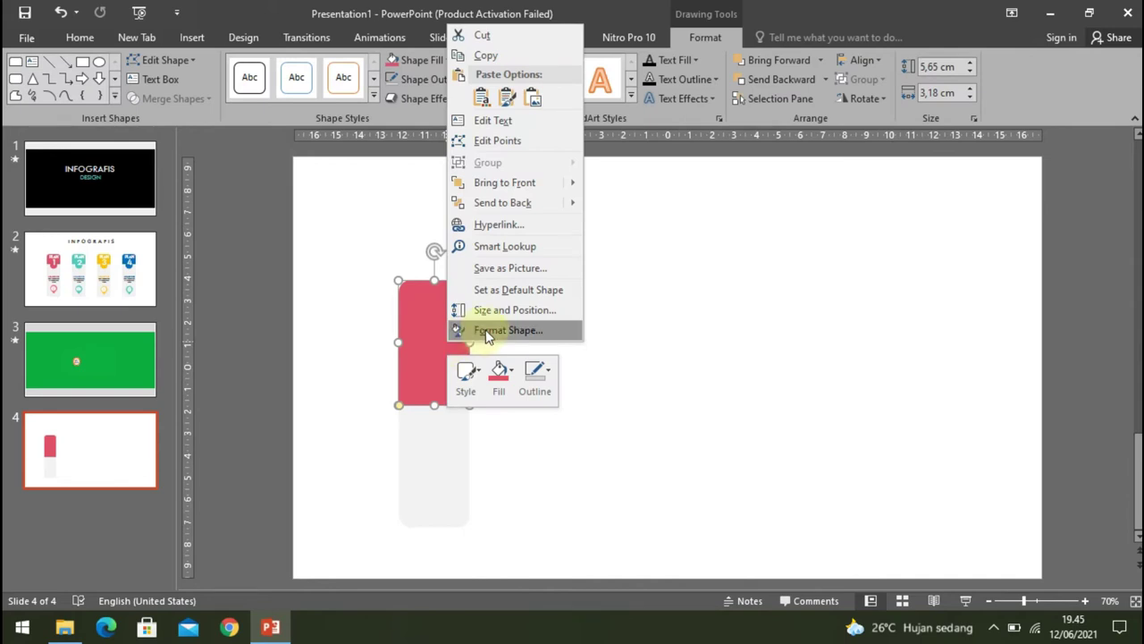
{"action": "mouse_move", "coordinate": [523, 207]}
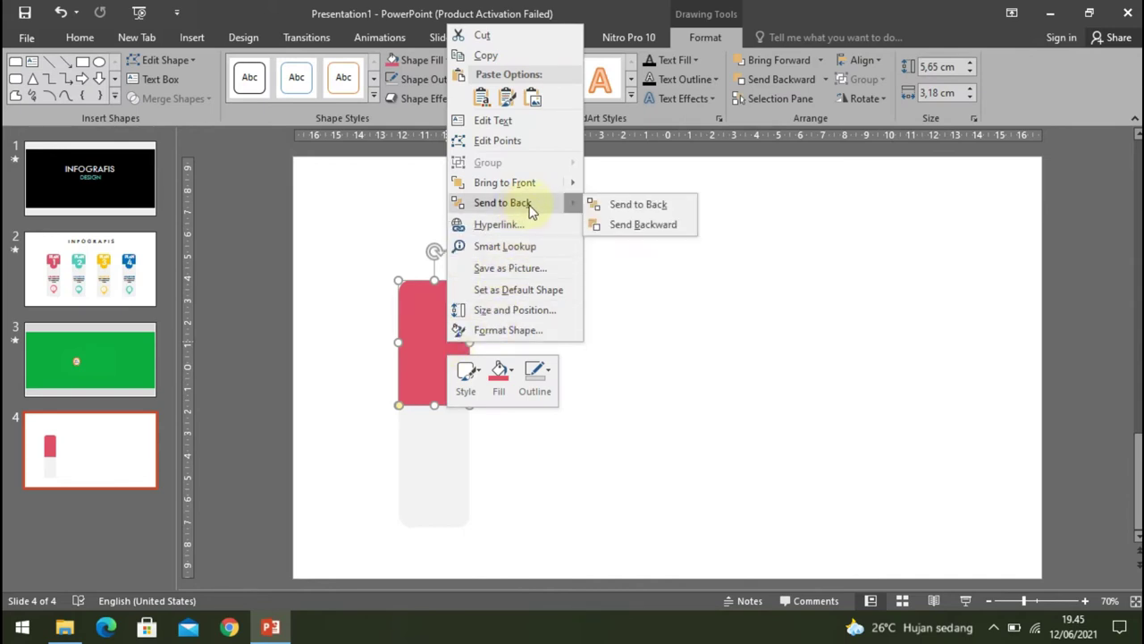
{"action": "left_click", "coordinate": [626, 204]}
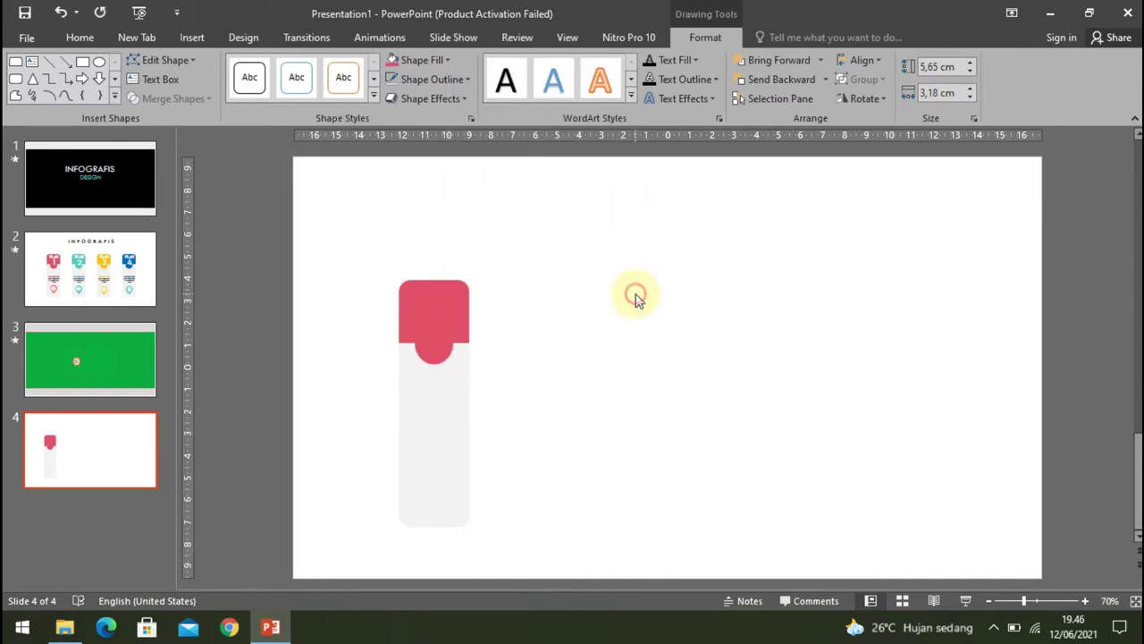
Widen the grey card and the red header so their widths match.
{"action": "left_click", "coordinate": [634, 297]}
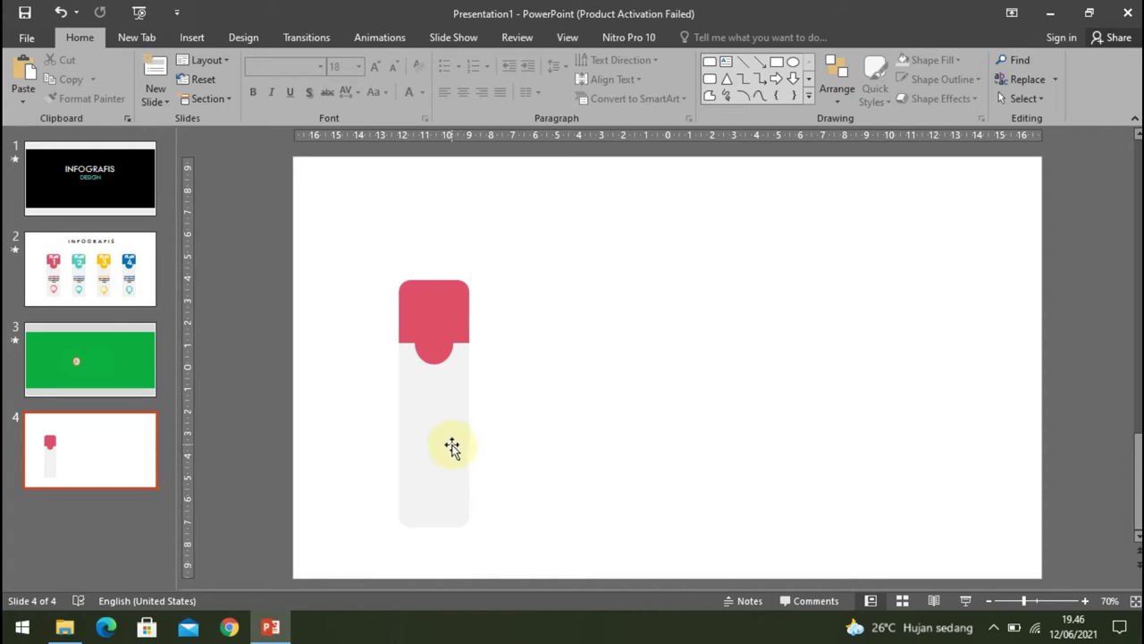
{"action": "double_click", "coordinate": [450, 438]}
{"action": "left_click_drag", "start_coordinate": [468, 435], "coordinate": [475, 435]}
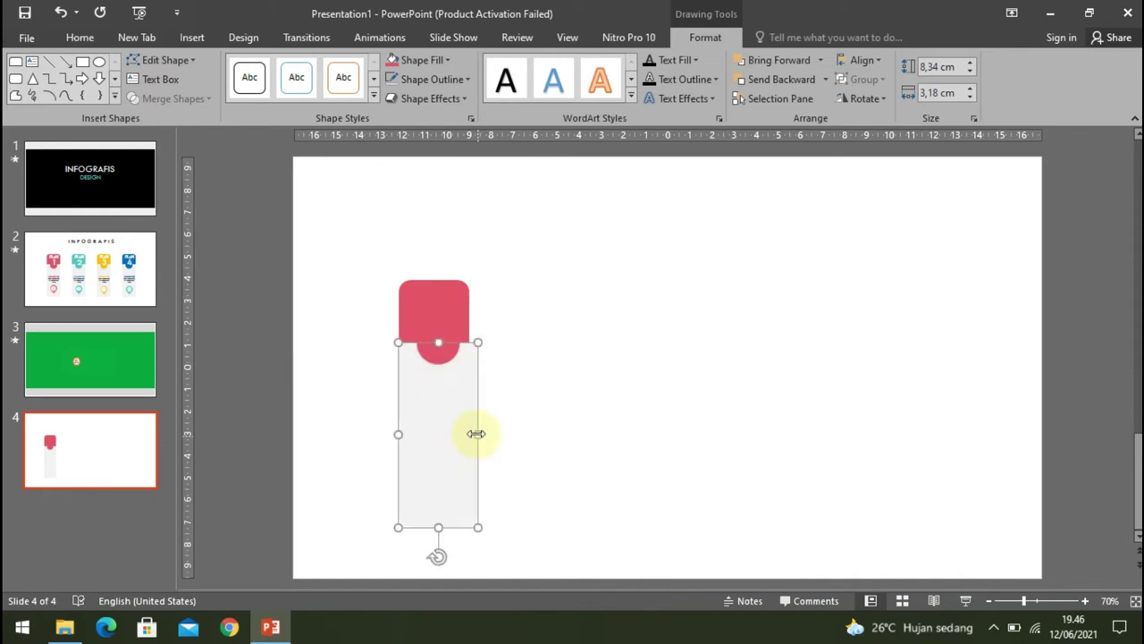
{"action": "left_click", "coordinate": [451, 315]}
{"action": "left_click_drag", "start_coordinate": [471, 341], "coordinate": [477, 340]}
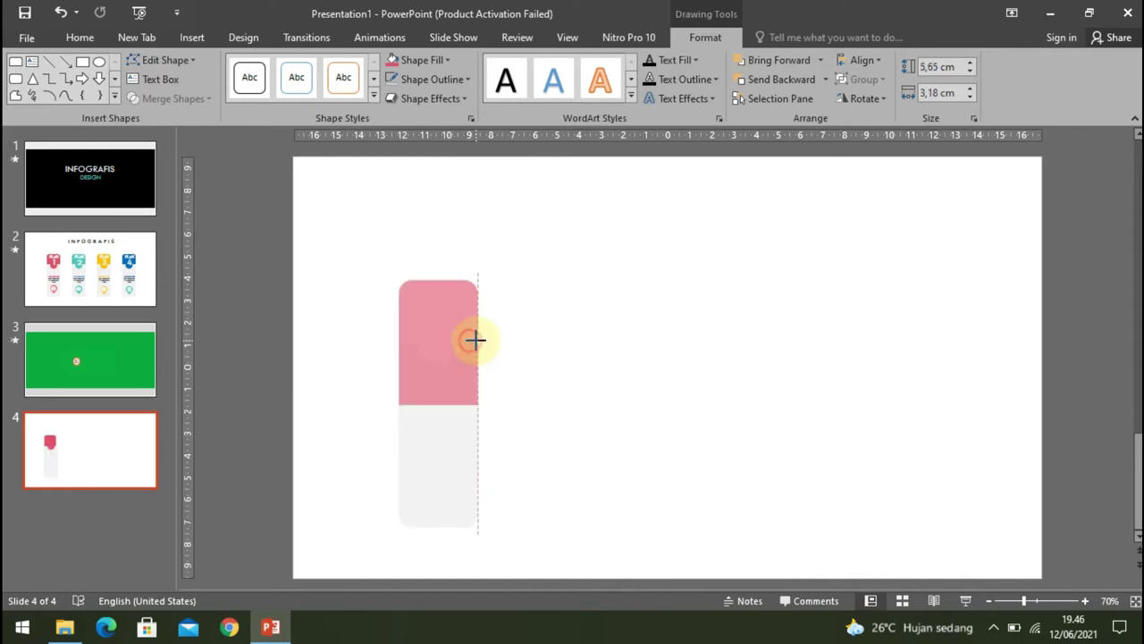
{"action": "left_click", "coordinate": [524, 358]}
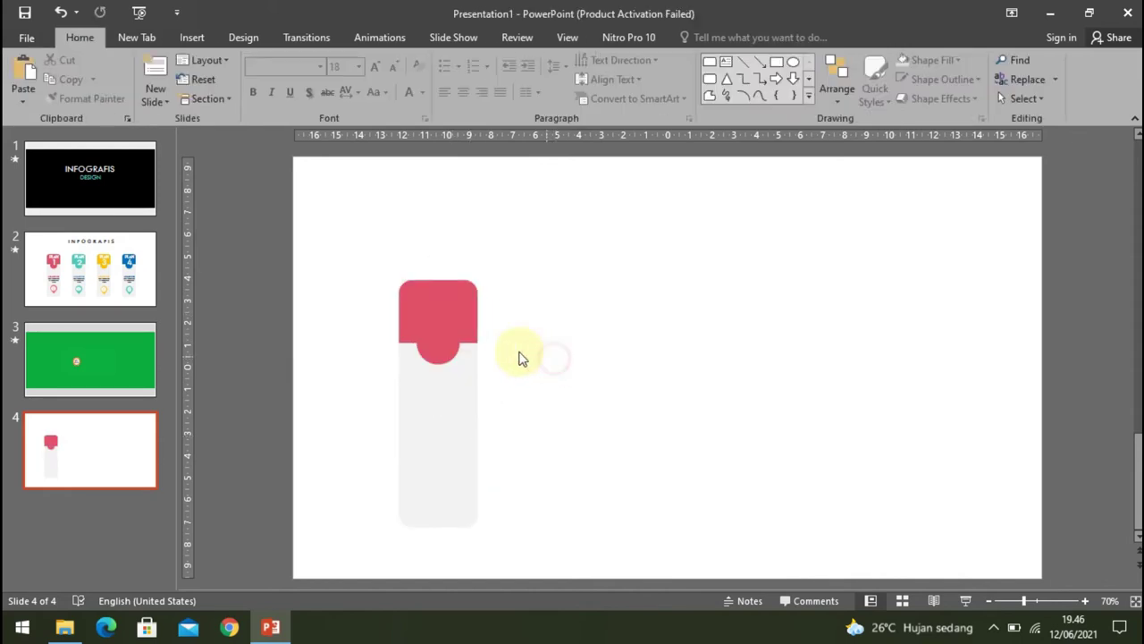
Nudge the red header up into alignment, then move header and card down together.
{"action": "left_click", "coordinate": [465, 313]}
{"action": "left_click_drag", "start_coordinate": [444, 315], "coordinate": [444, 306]}
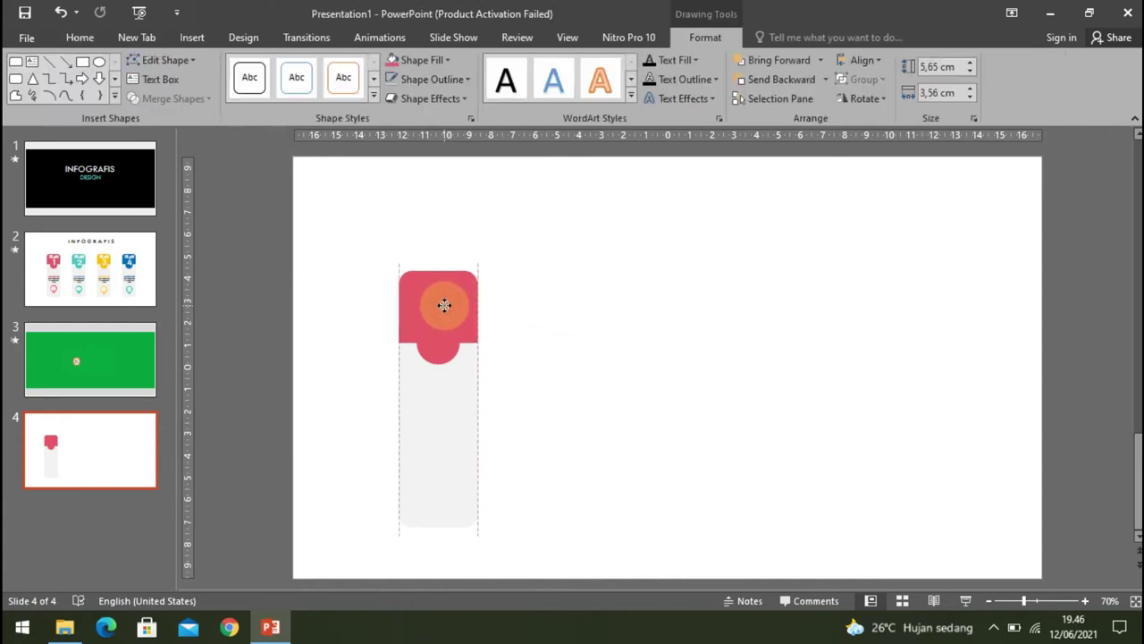
{"action": "left_click", "coordinate": [539, 357]}
{"action": "left_click", "coordinate": [447, 440]}
{"action": "left_click", "coordinate": [446, 311], "text": "shift"}
{"action": "left_click_drag", "start_coordinate": [443, 299], "coordinate": [442, 312]}
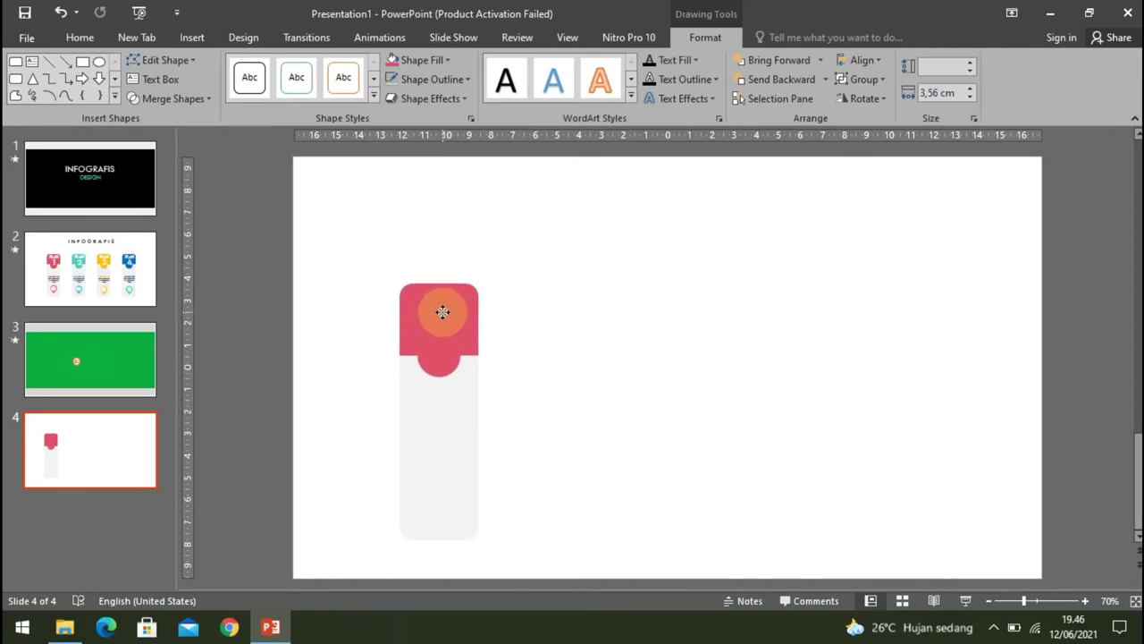
{"action": "left_click", "coordinate": [538, 324]}
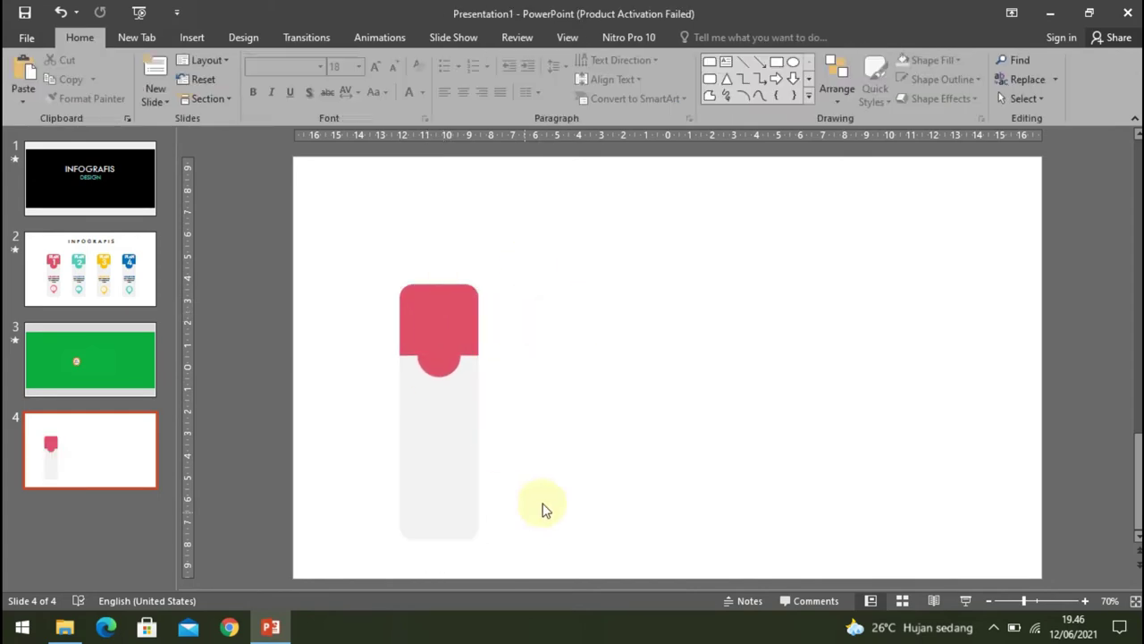
Give the grey card a black Offset Right outer shadow.
{"action": "left_click", "coordinate": [455, 431]}
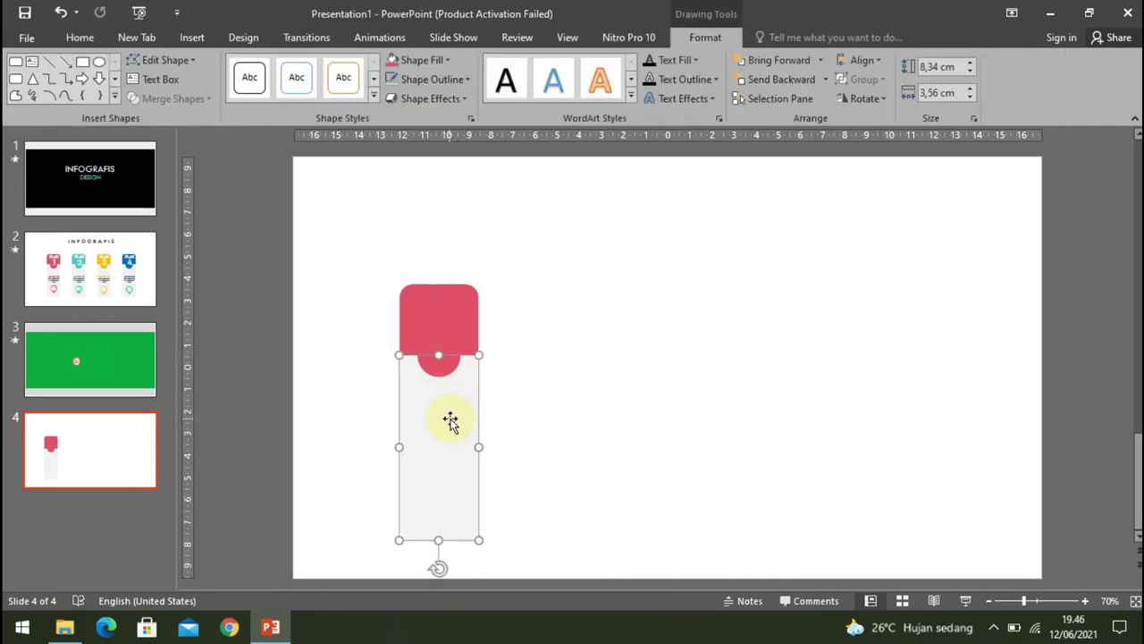
{"action": "left_click", "coordinate": [465, 101]}
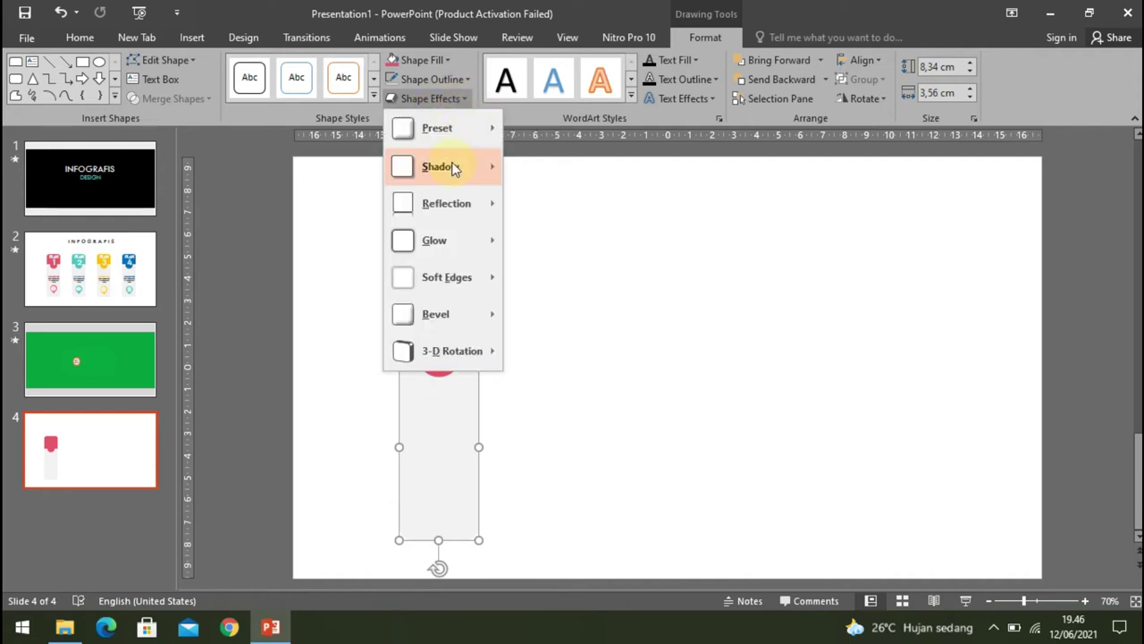
{"action": "mouse_move", "coordinate": [461, 167]}
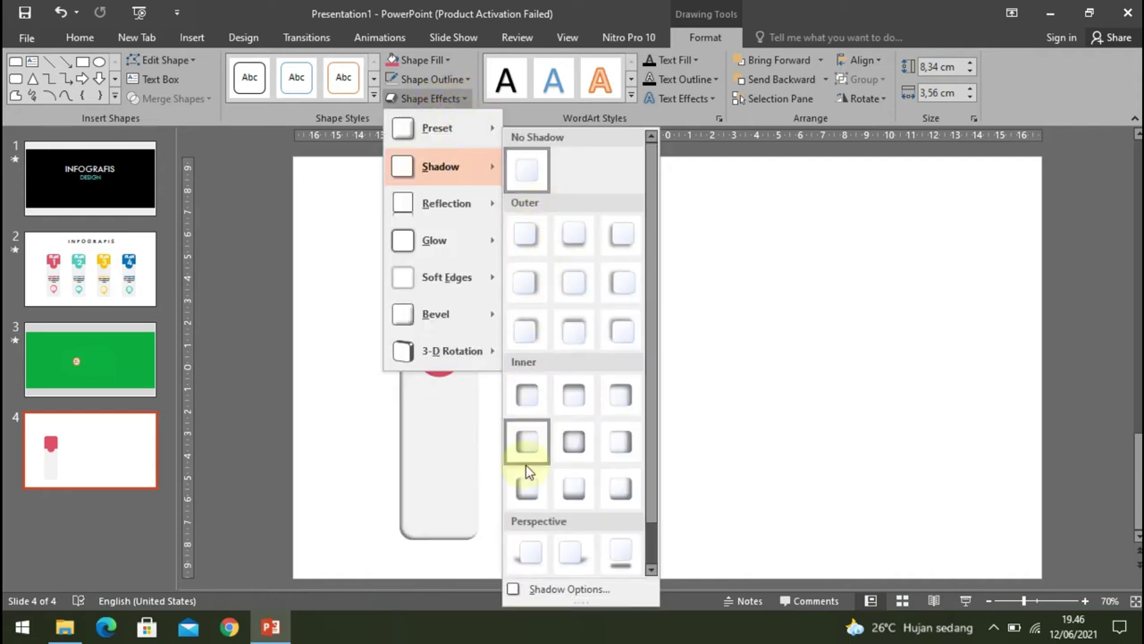
{"action": "left_click", "coordinate": [545, 590]}
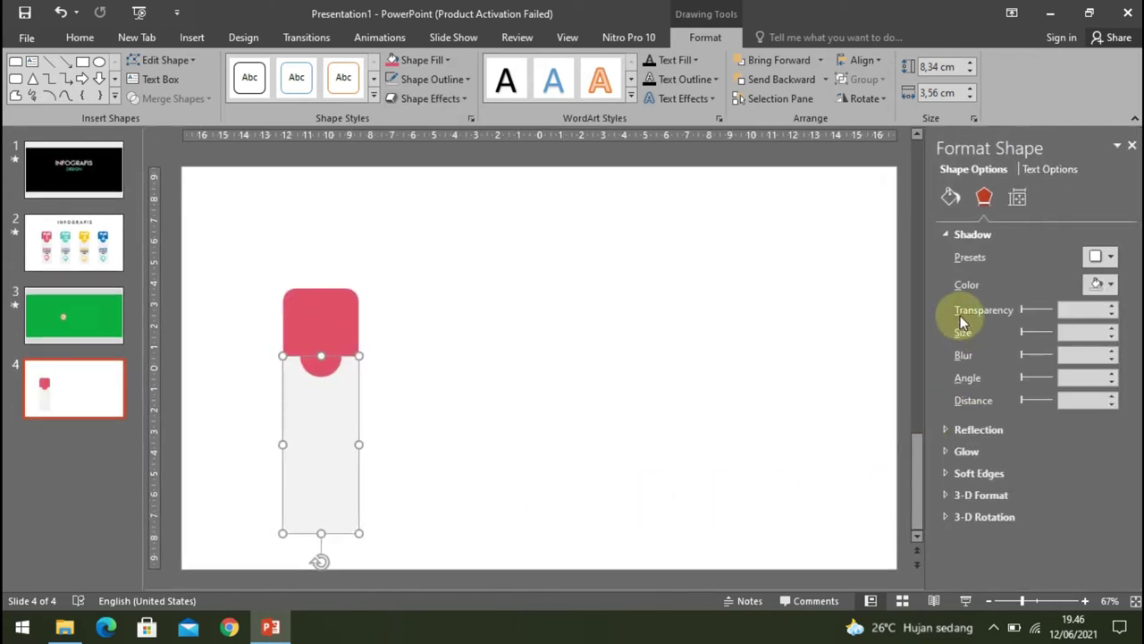
{"action": "left_click", "coordinate": [1109, 258]}
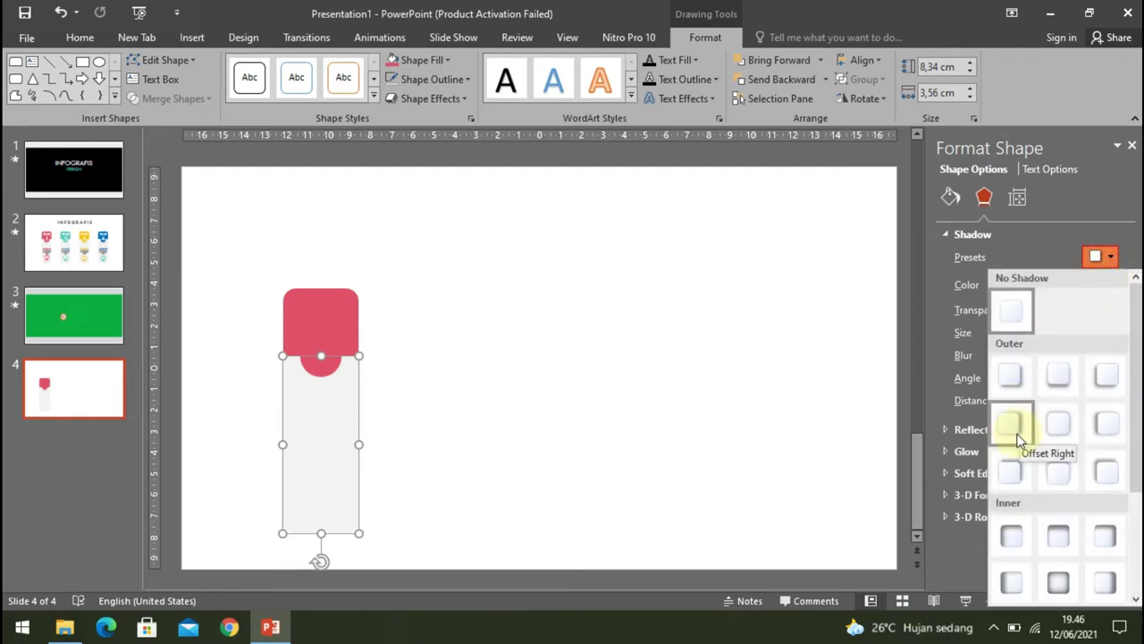
{"action": "left_click", "coordinate": [1017, 433]}
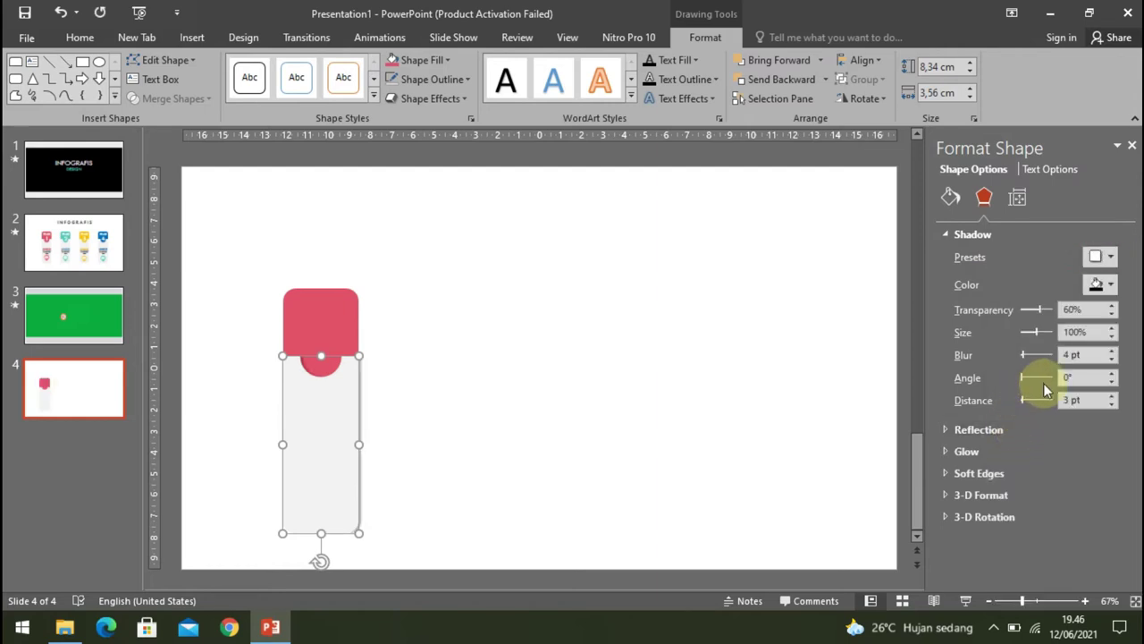
{"action": "left_click", "coordinate": [1106, 284]}
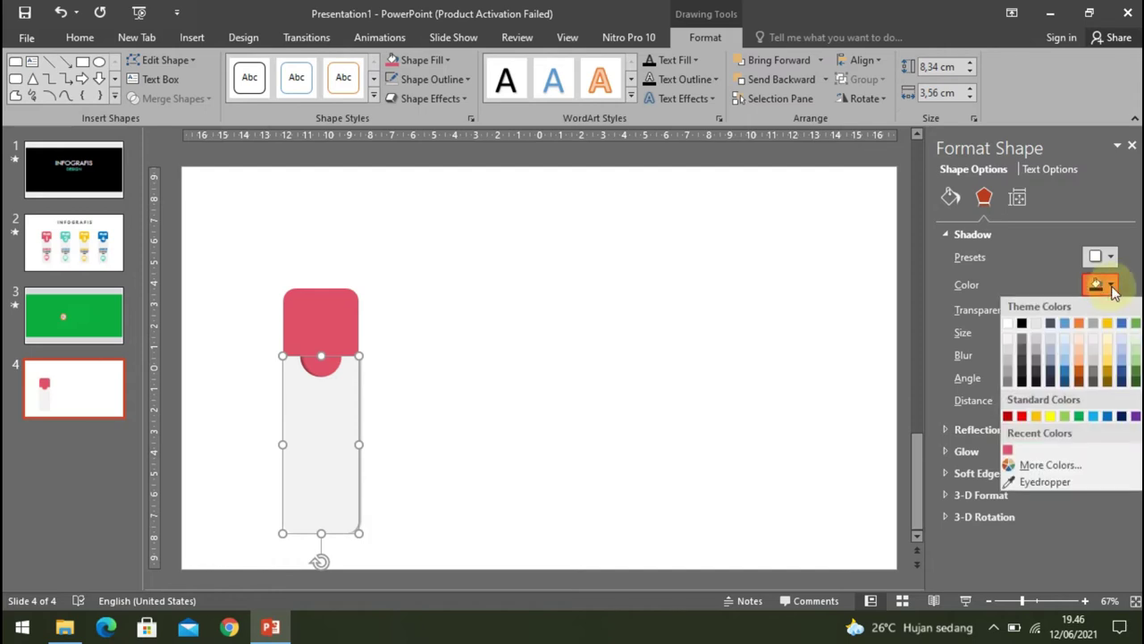
{"action": "left_click", "coordinate": [1025, 329]}
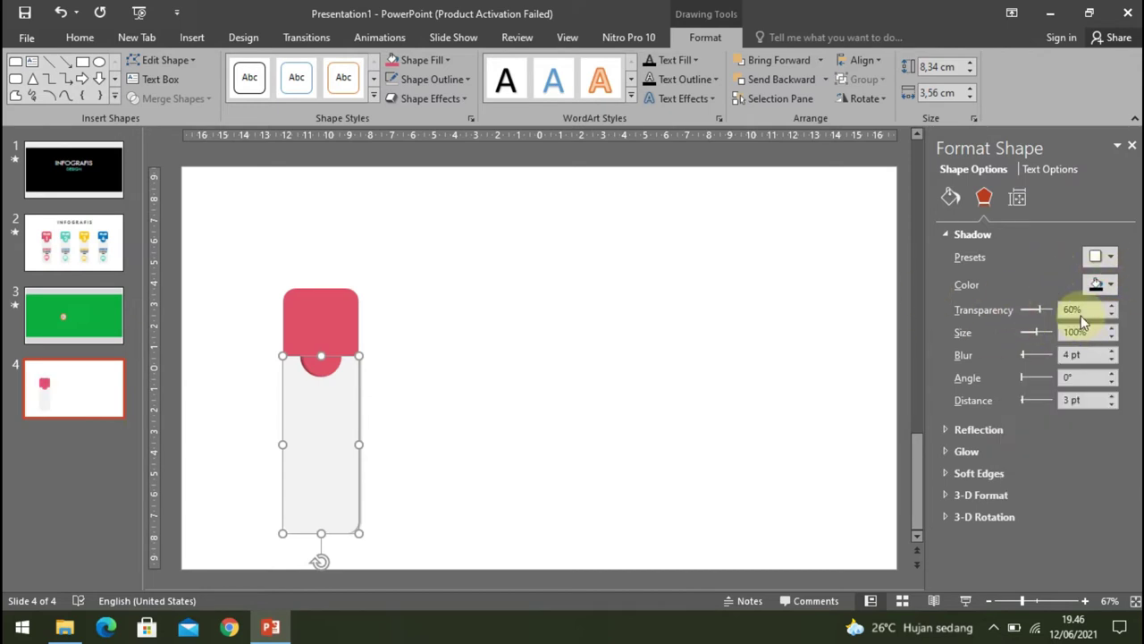
Set the shadow to 77% transparency, 107% size, 10 pt blur and 0 pt distance.
{"action": "left_click_drag", "start_coordinate": [1080, 314], "coordinate": [1056, 315]}
{"action": "type", "text": "77"}
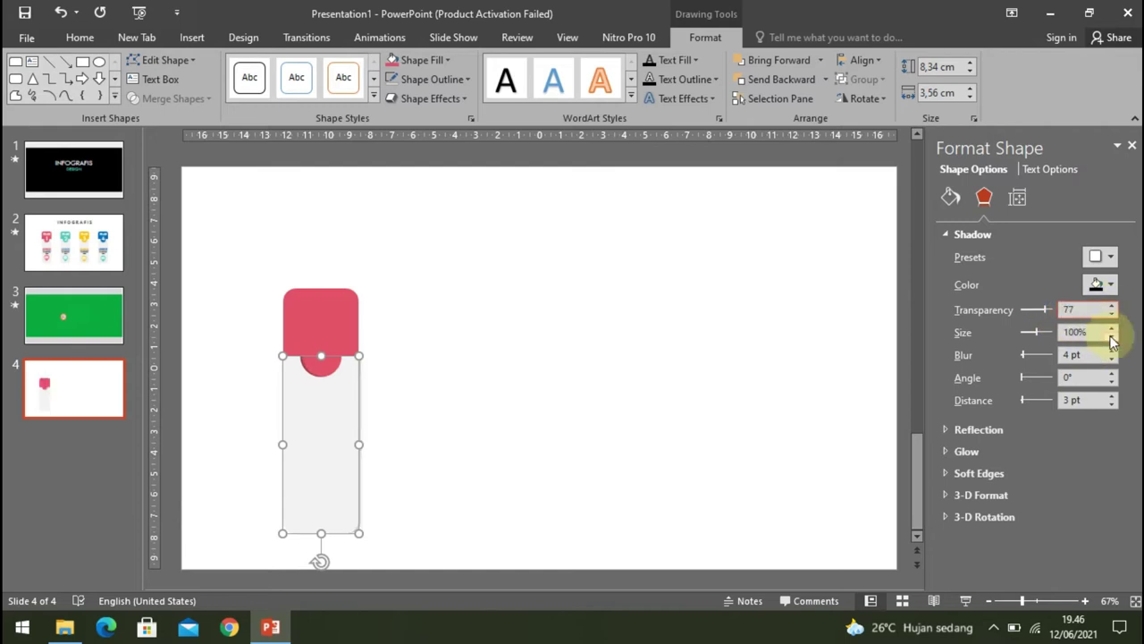
{"action": "left_click_drag", "start_coordinate": [1096, 333], "coordinate": [1058, 333]}
{"action": "type", "text": "1"}
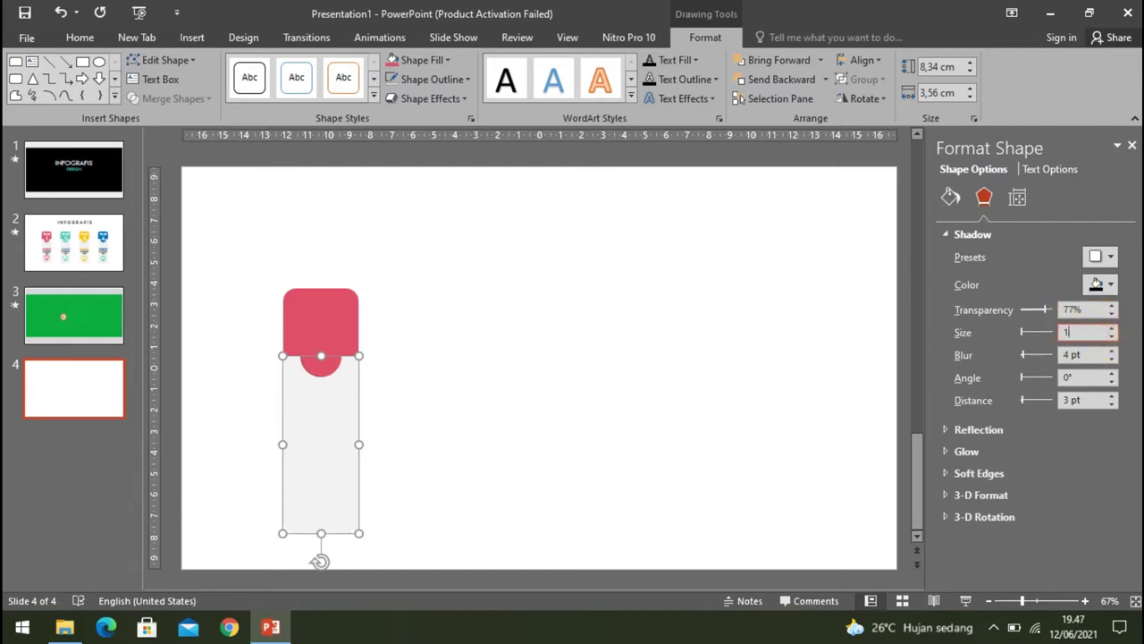
{"action": "type", "text": "07"}
{"action": "key", "text": "Return"}
{"action": "left_click", "coordinate": [1086, 354]}
{"action": "left_click_drag", "start_coordinate": [1086, 354], "coordinate": [1062, 356]}
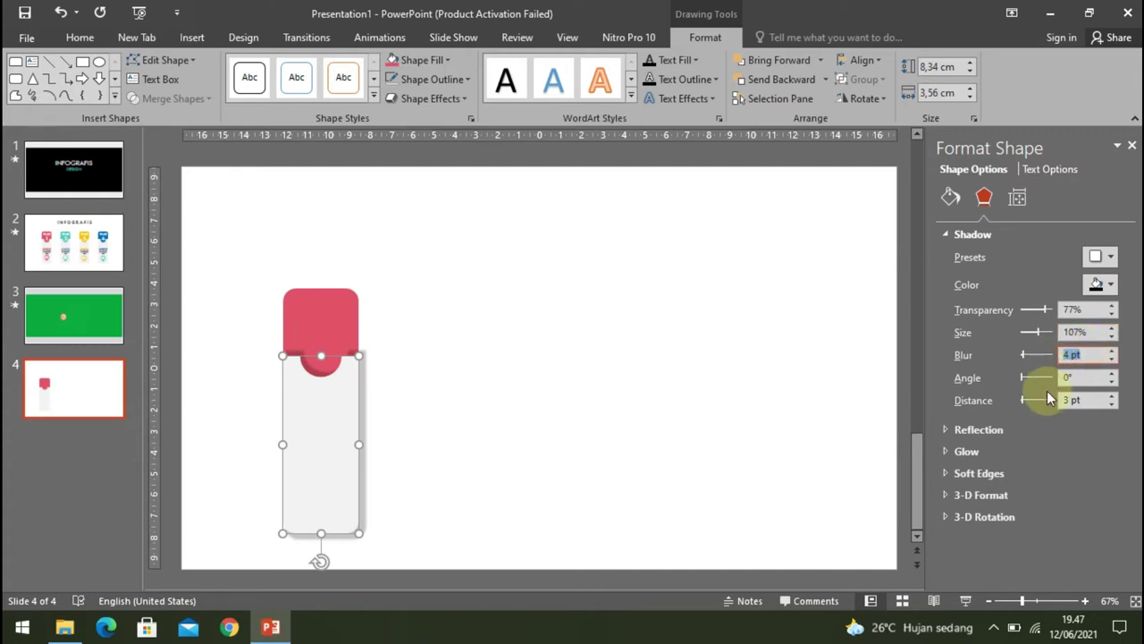
{"action": "type", "text": "10"}
{"action": "key", "text": "Return"}
{"action": "left_click_drag", "start_coordinate": [1085, 401], "coordinate": [1057, 401]}
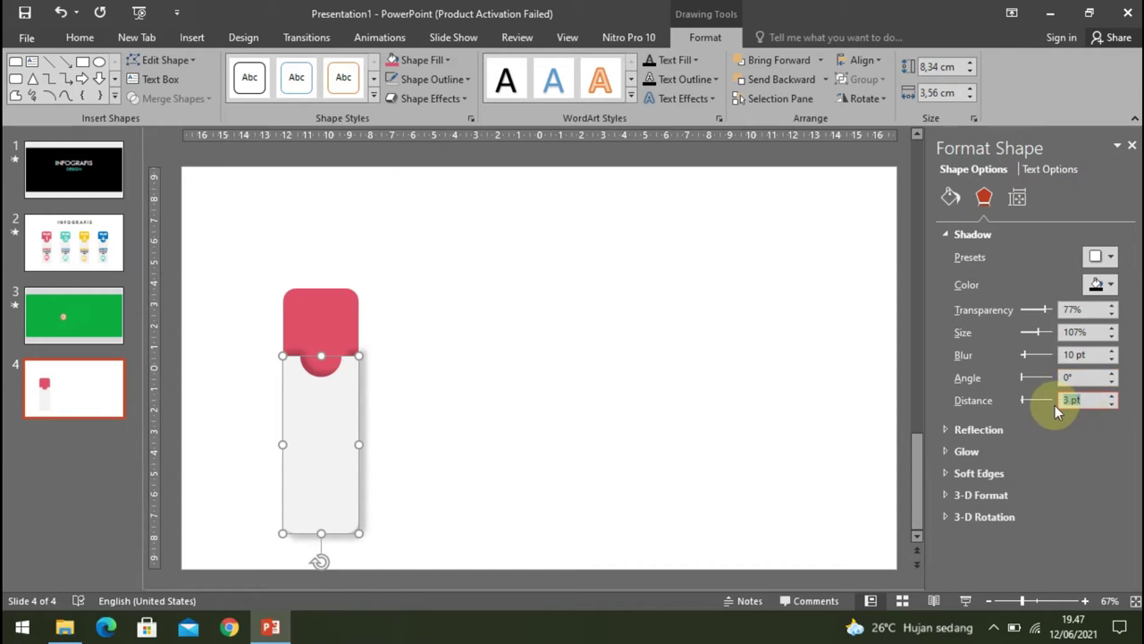
{"action": "type", "text": "0"}
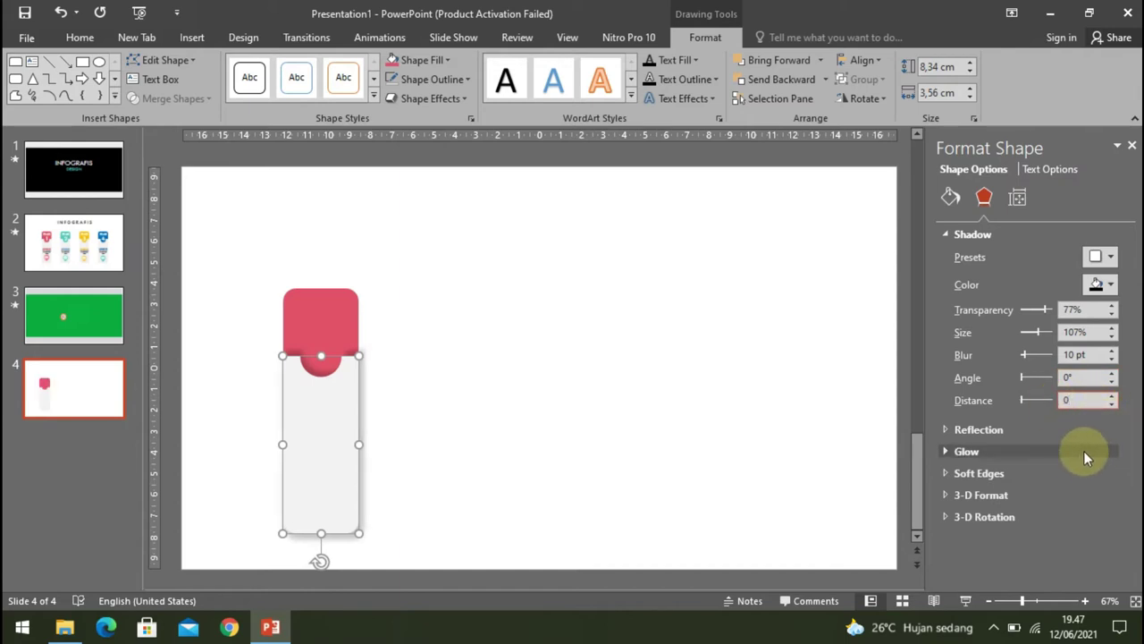
{"action": "left_click", "coordinate": [863, 271]}
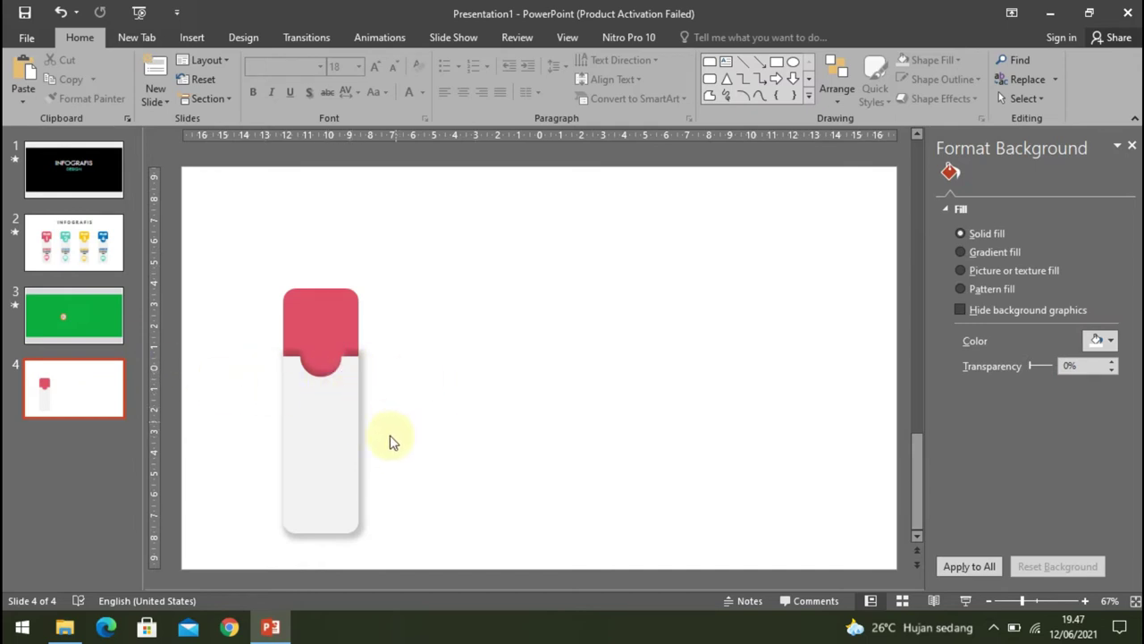
{"action": "key", "text": "Escape"}
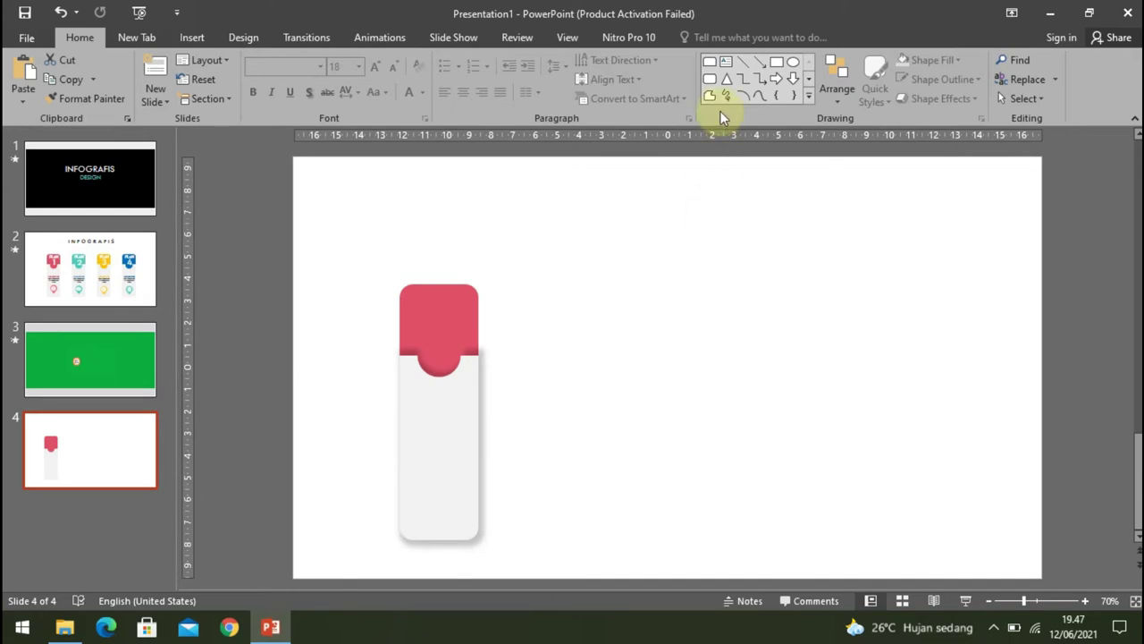
Add a text box on the red header reading 'POINT' with '1' on the next line.
{"action": "left_click", "coordinate": [725, 66]}
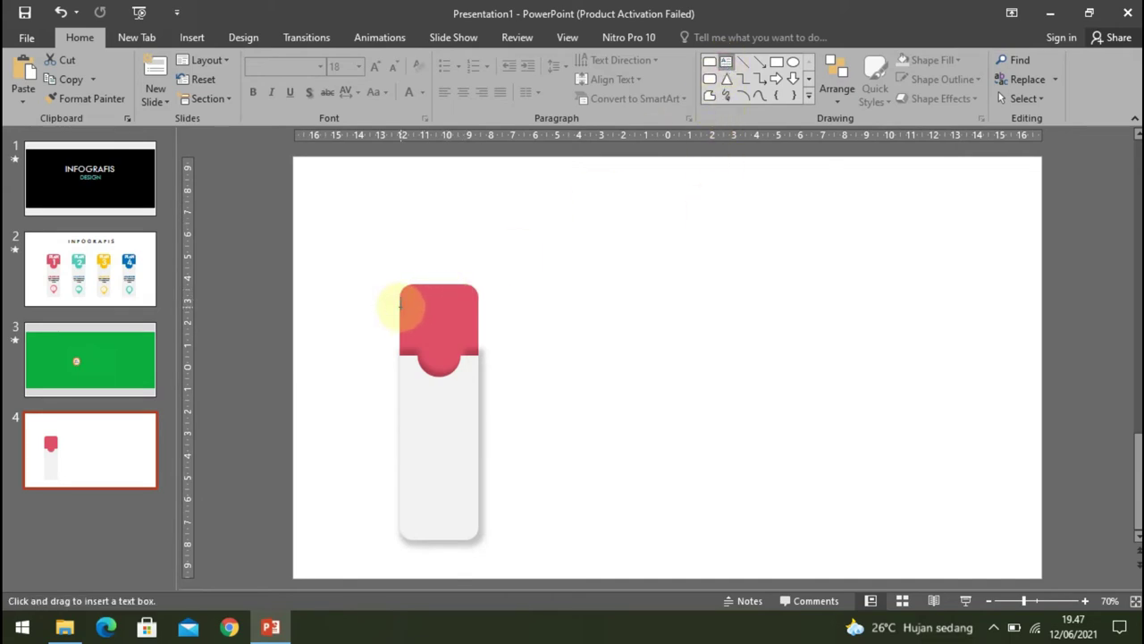
{"action": "left_click_drag", "start_coordinate": [400, 306], "coordinate": [476, 340]}
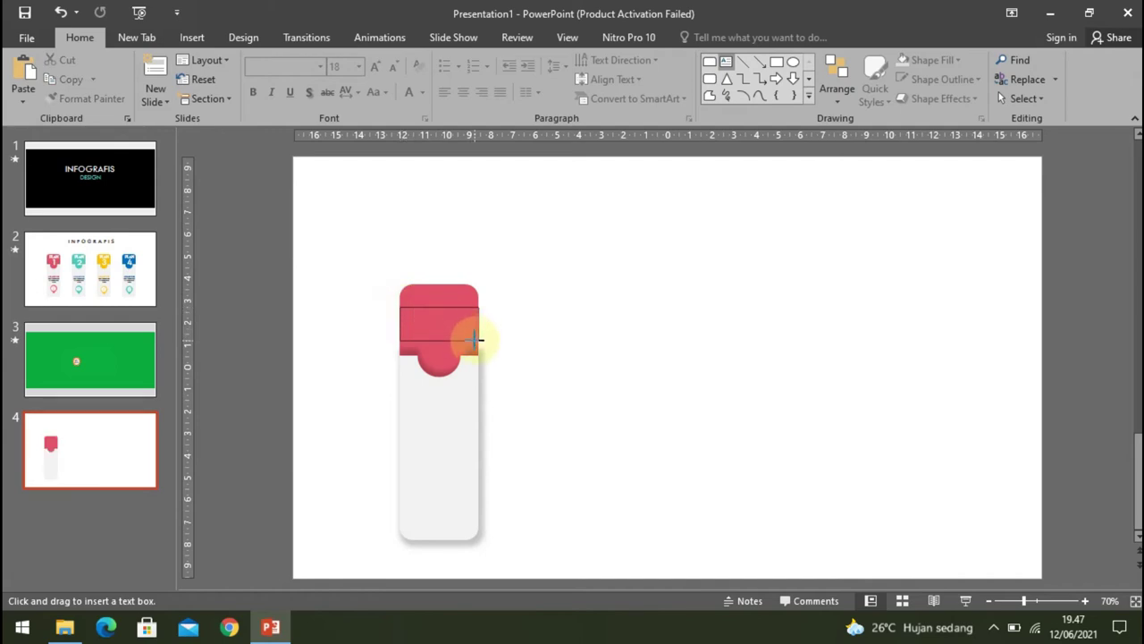
{"action": "left_click_drag", "start_coordinate": [475, 340], "coordinate": [478, 342]}
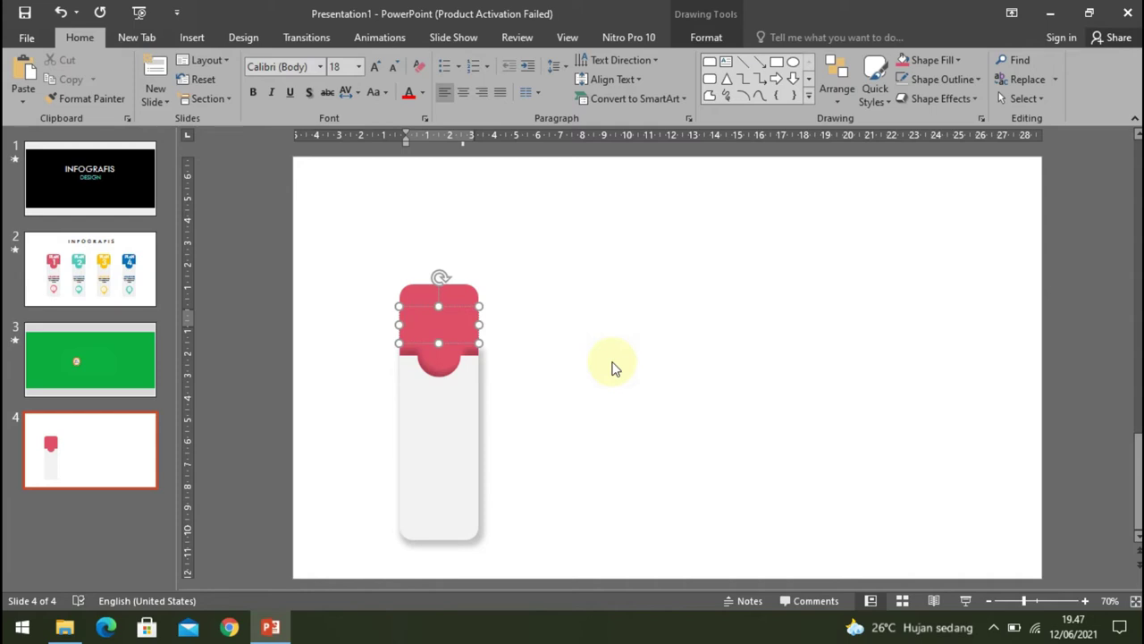
{"action": "type", "text": "POINT"}
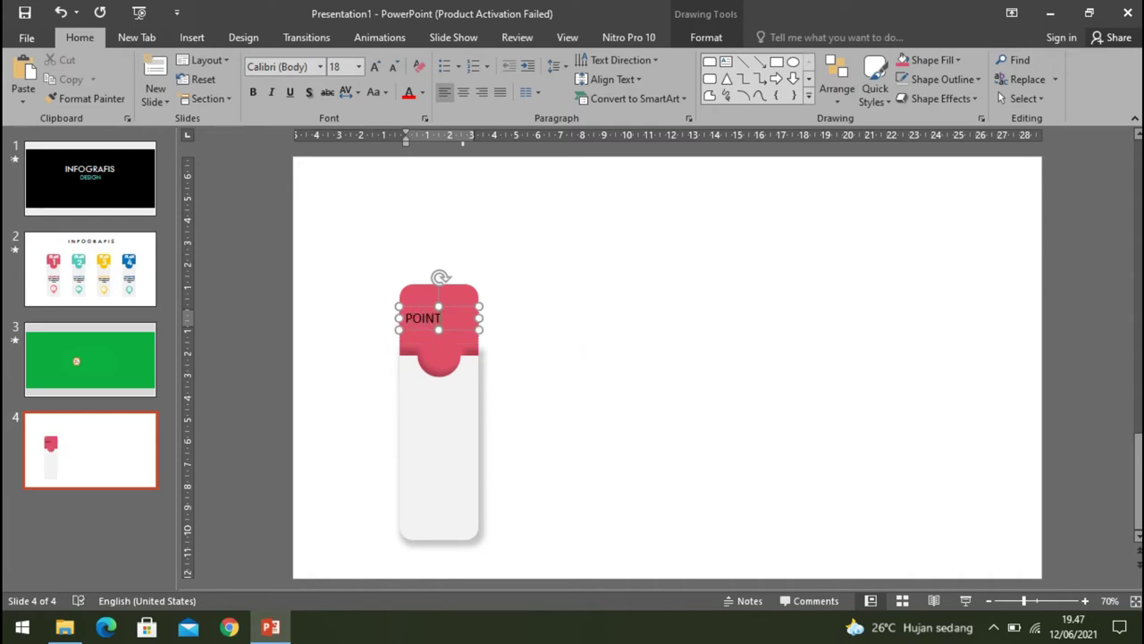
{"action": "key", "text": "Return"}
{"action": "type", "text": "1"}
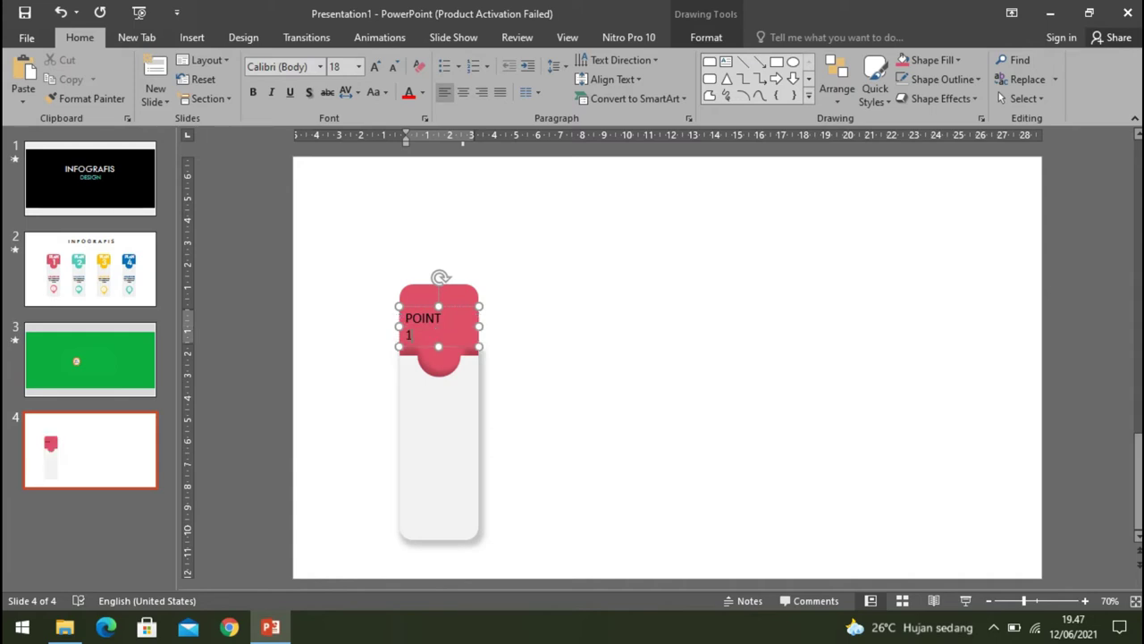
Centre the header text and set it to LEMON MILK LIGHT at 24 pt.
{"action": "key", "text": "ctrl+a"}
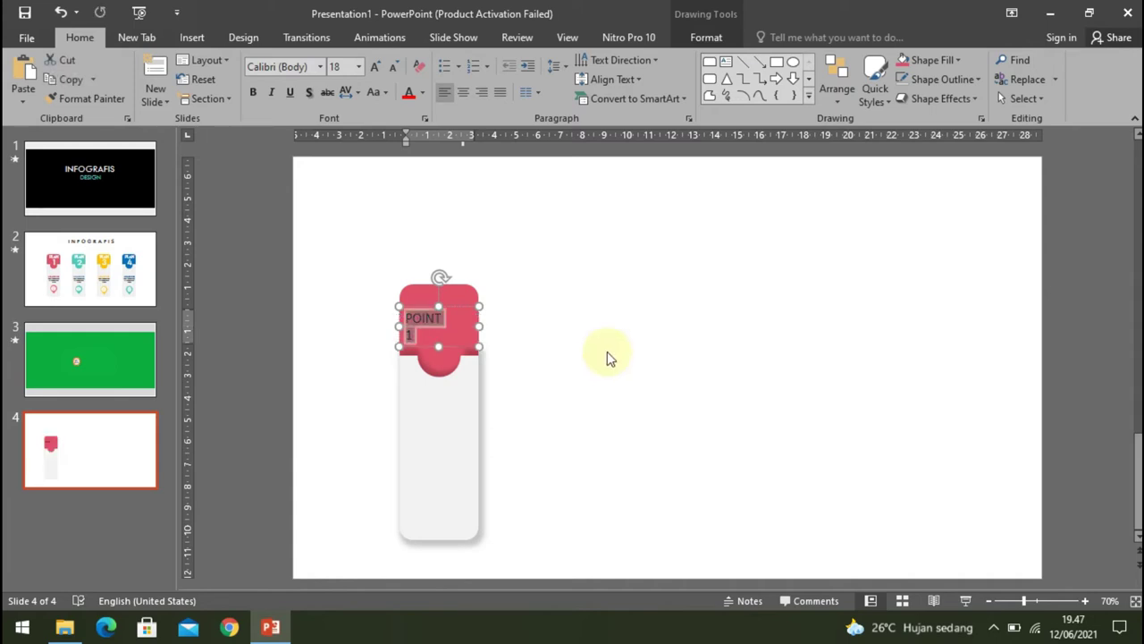
{"action": "left_click", "coordinate": [466, 93]}
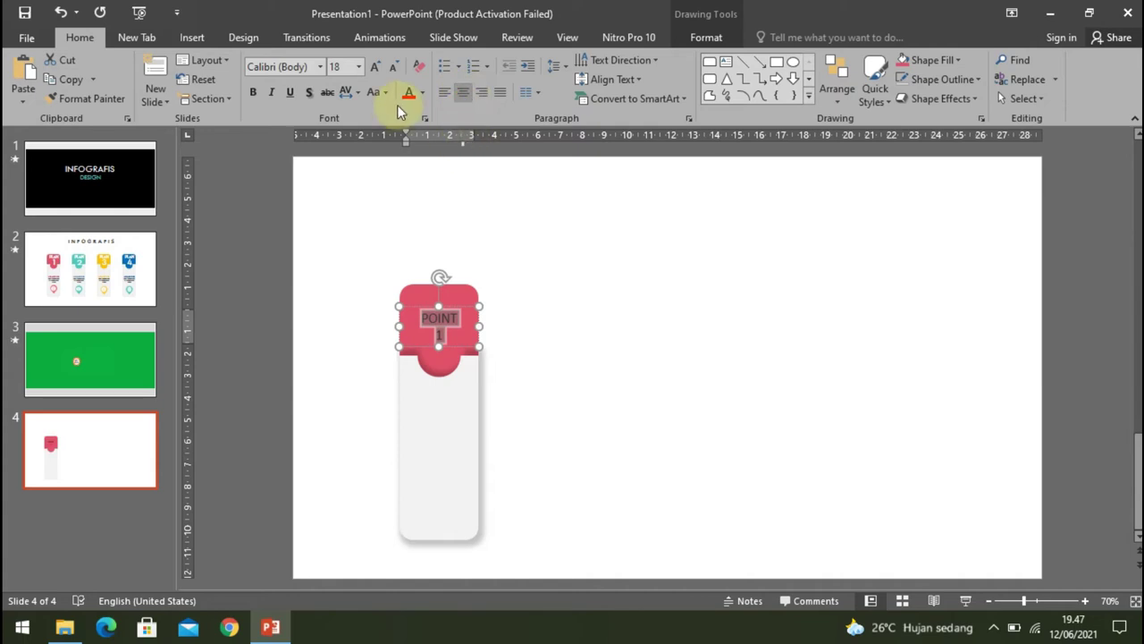
{"action": "left_click", "coordinate": [375, 69]}
{"action": "left_click", "coordinate": [375, 69]}
{"action": "left_click", "coordinate": [374, 69]}
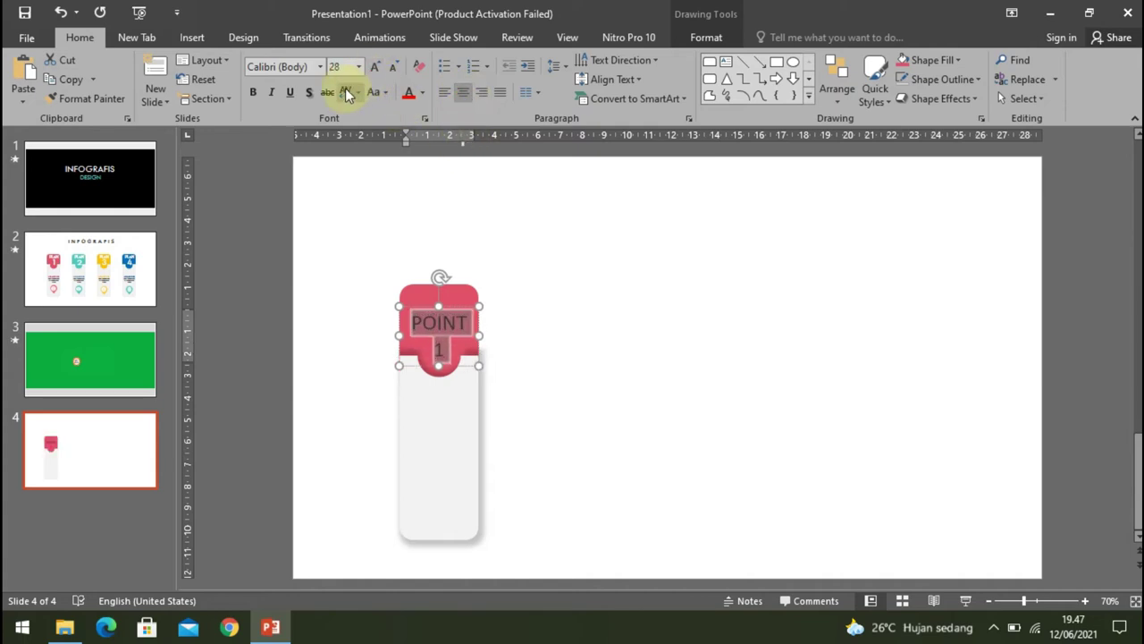
{"action": "left_click", "coordinate": [320, 67]}
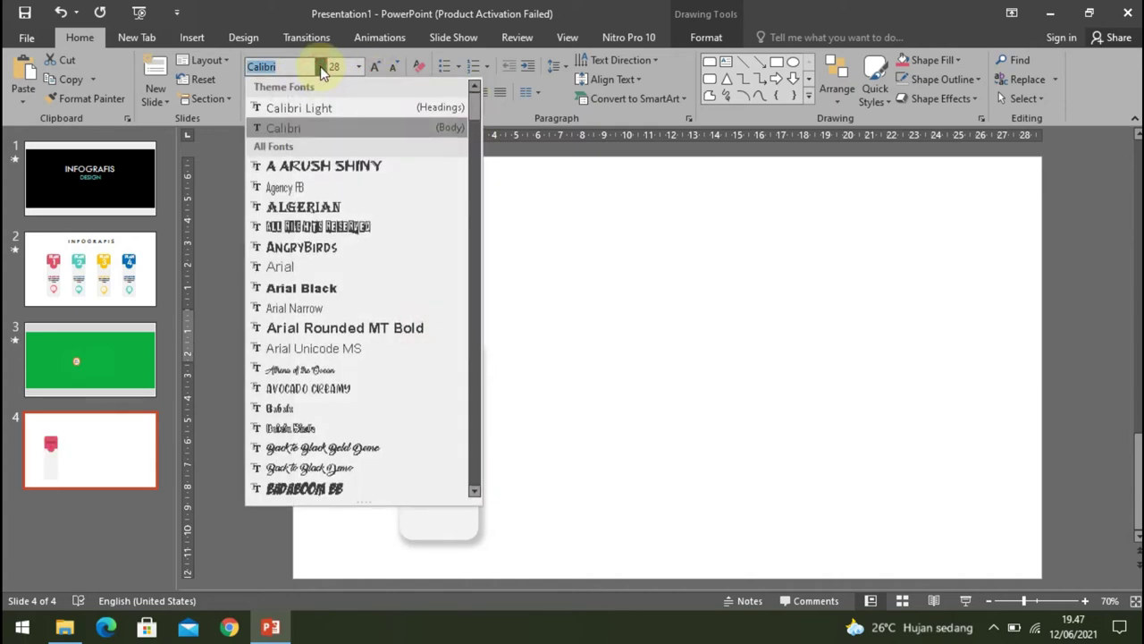
{"action": "type", "text": "MiLK"}
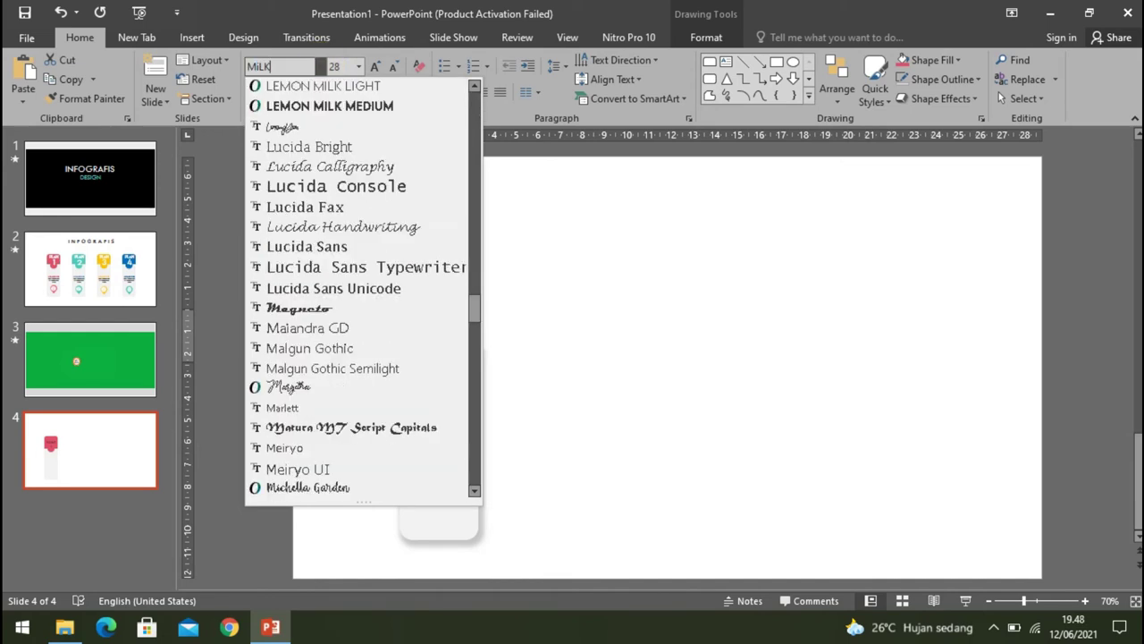
{"action": "left_click", "coordinate": [331, 87]}
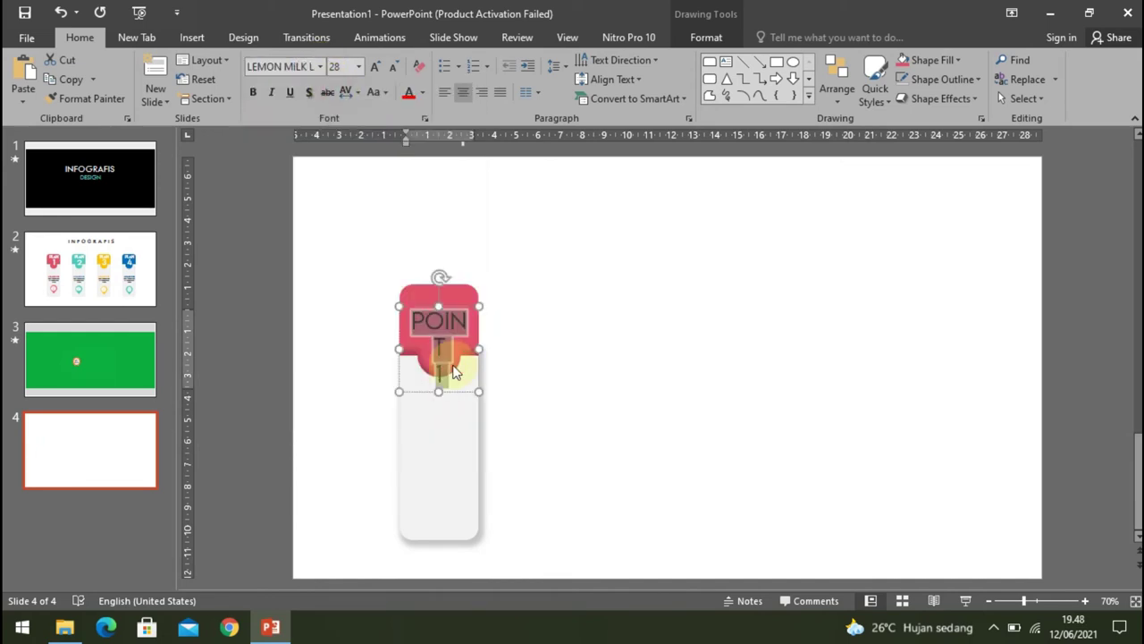
{"action": "left_click", "coordinate": [390, 70]}
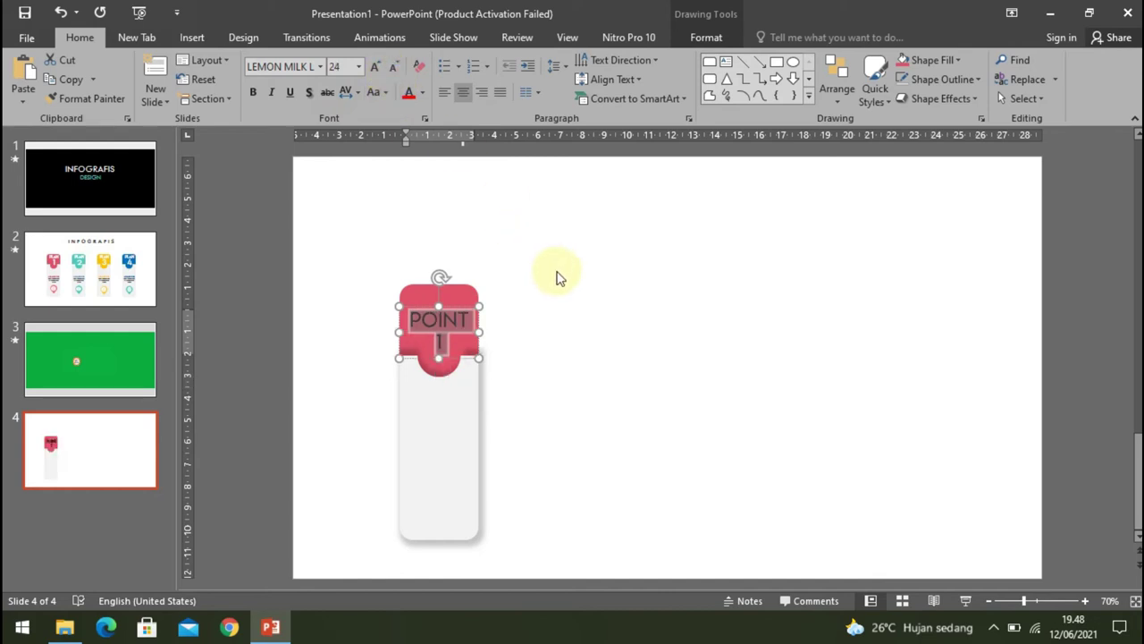
Make the POINT 1 text white.
{"action": "left_click", "coordinate": [475, 315]}
{"action": "left_click", "coordinate": [421, 313]}
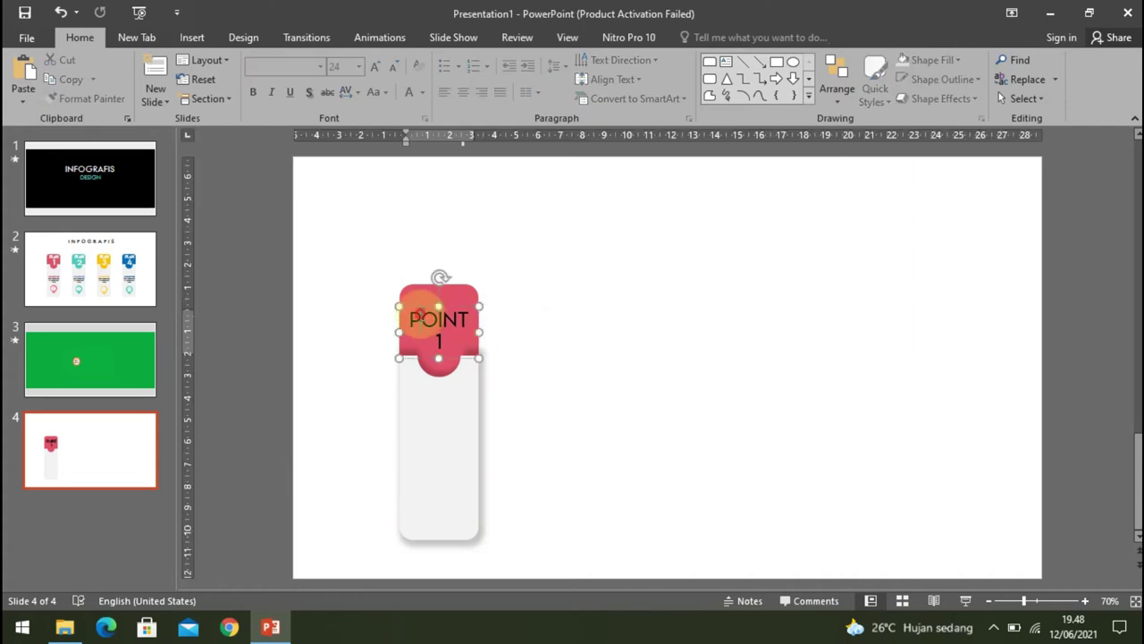
{"action": "triple_click", "coordinate": [448, 320]}
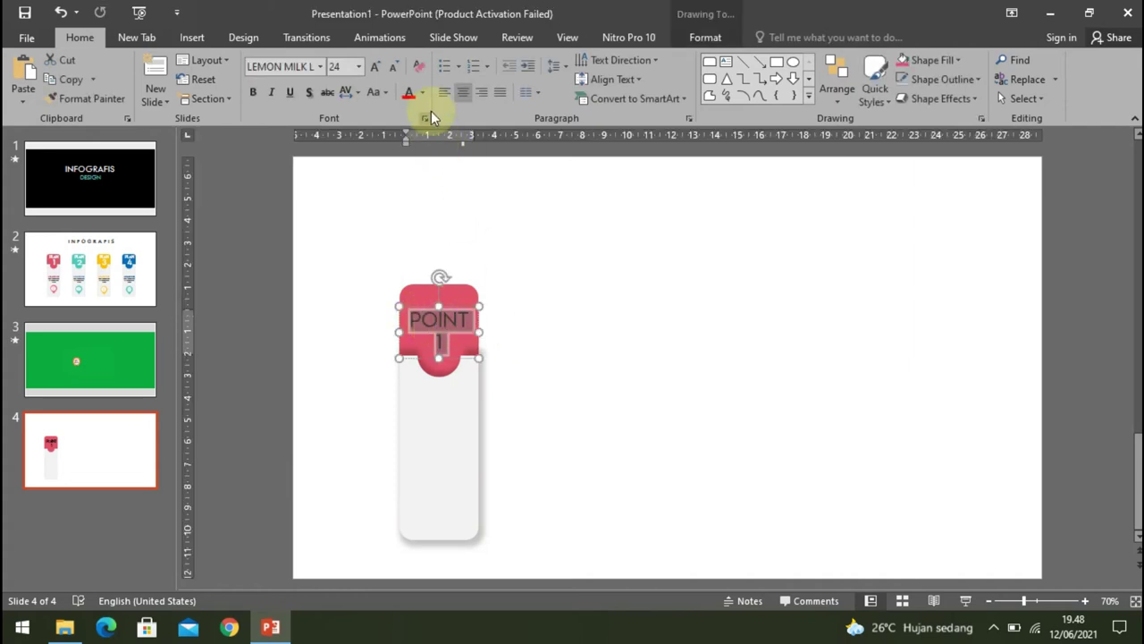
{"action": "left_click", "coordinate": [422, 92]}
{"action": "left_click", "coordinate": [413, 128]}
{"action": "left_click", "coordinate": [585, 312]}
Make the number 1 bold and enlarge it to 48 pt.
{"action": "double_click", "coordinate": [440, 345]}
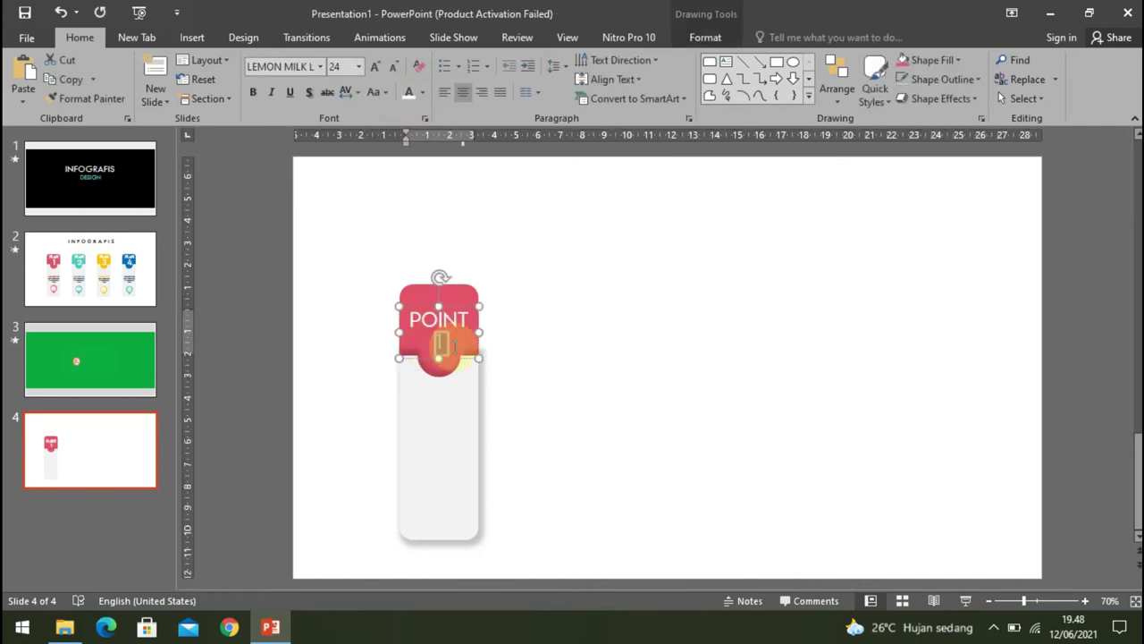
{"action": "left_click", "coordinate": [374, 68]}
{"action": "left_click", "coordinate": [374, 68]}
{"action": "left_click", "coordinate": [375, 68]}
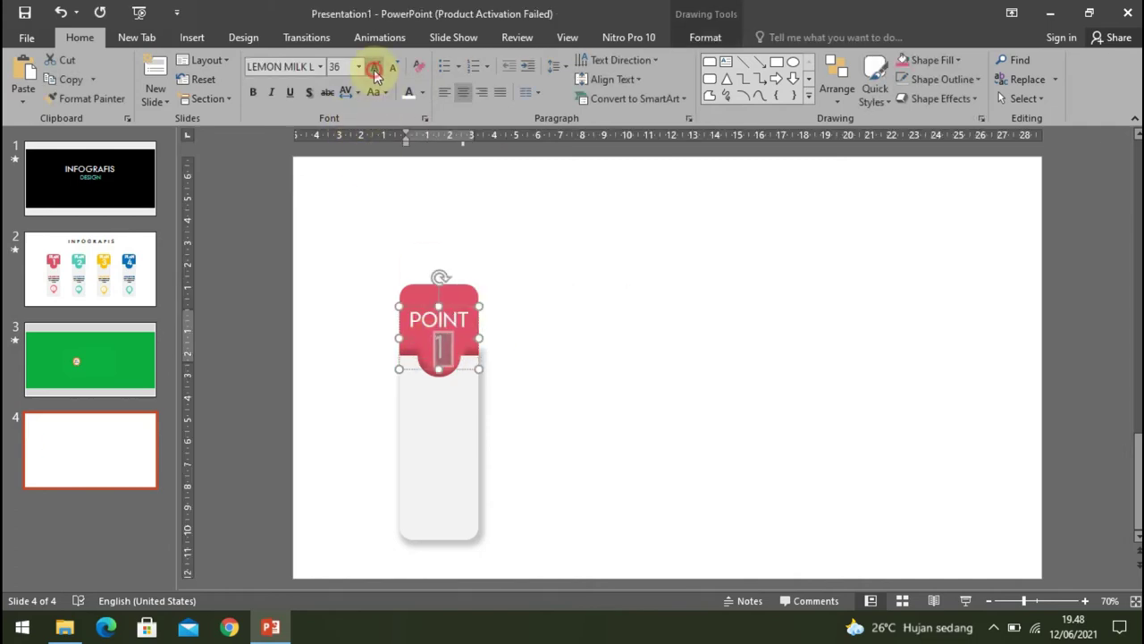
{"action": "left_click", "coordinate": [374, 68]}
{"action": "left_click", "coordinate": [255, 93]}
{"action": "left_click", "coordinate": [590, 304]}
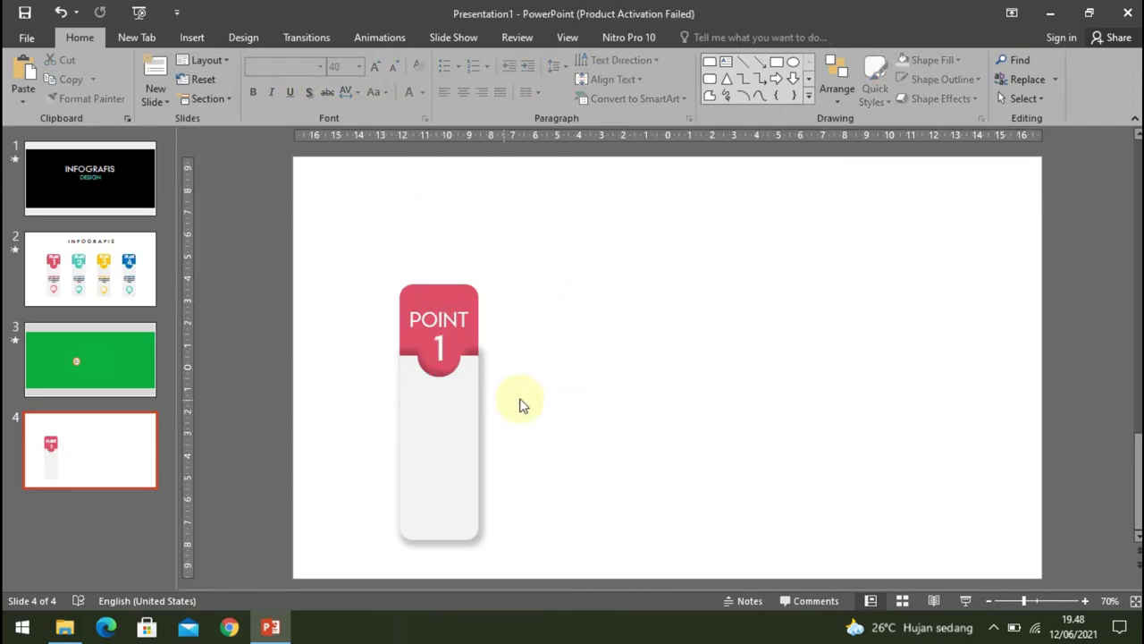
{"action": "left_click", "coordinate": [438, 347]}
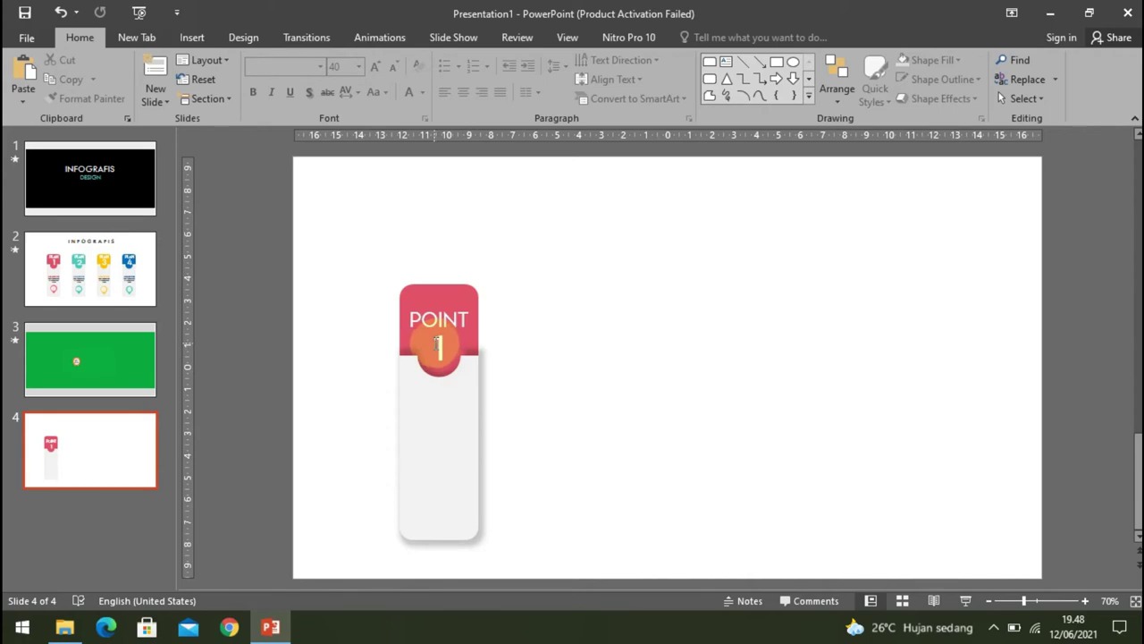
{"action": "double_click", "coordinate": [439, 347]}
{"action": "left_click", "coordinate": [374, 68]}
{"action": "left_click", "coordinate": [375, 67]}
{"action": "left_click", "coordinate": [605, 354]}
Draw a text box on the card's grey body reading 'HEADING' and nudge it slightly up.
{"action": "left_click", "coordinate": [726, 64]}
{"action": "left_click_drag", "start_coordinate": [399, 420], "coordinate": [479, 458]}
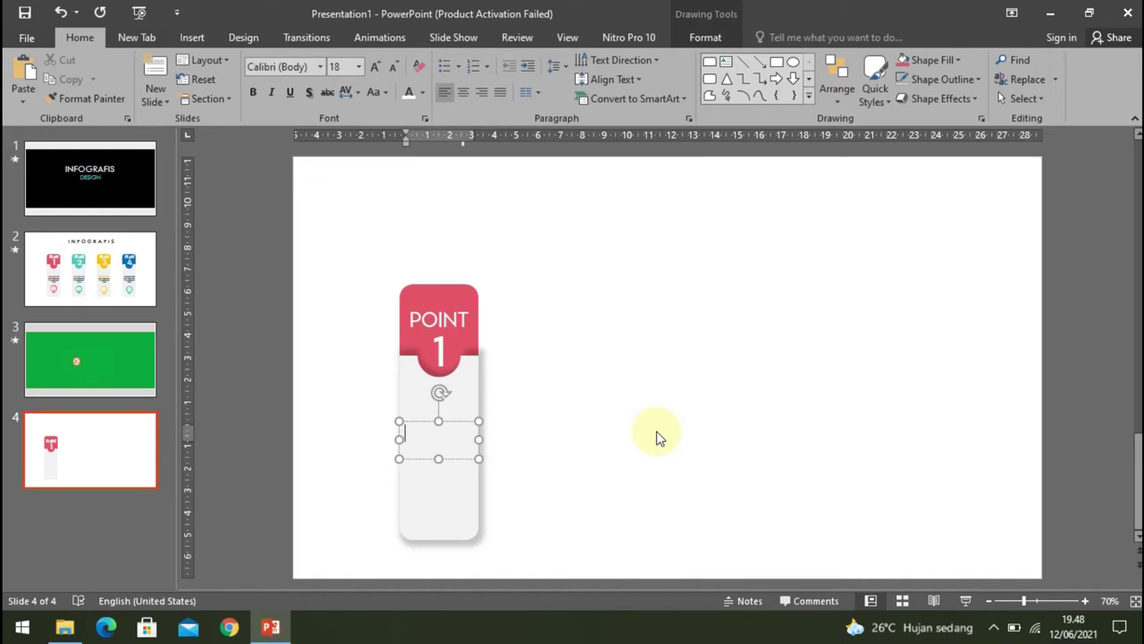
{"action": "type", "text": "HEADING"}
{"action": "left_click_drag", "start_coordinate": [448, 421], "coordinate": [449, 411]}
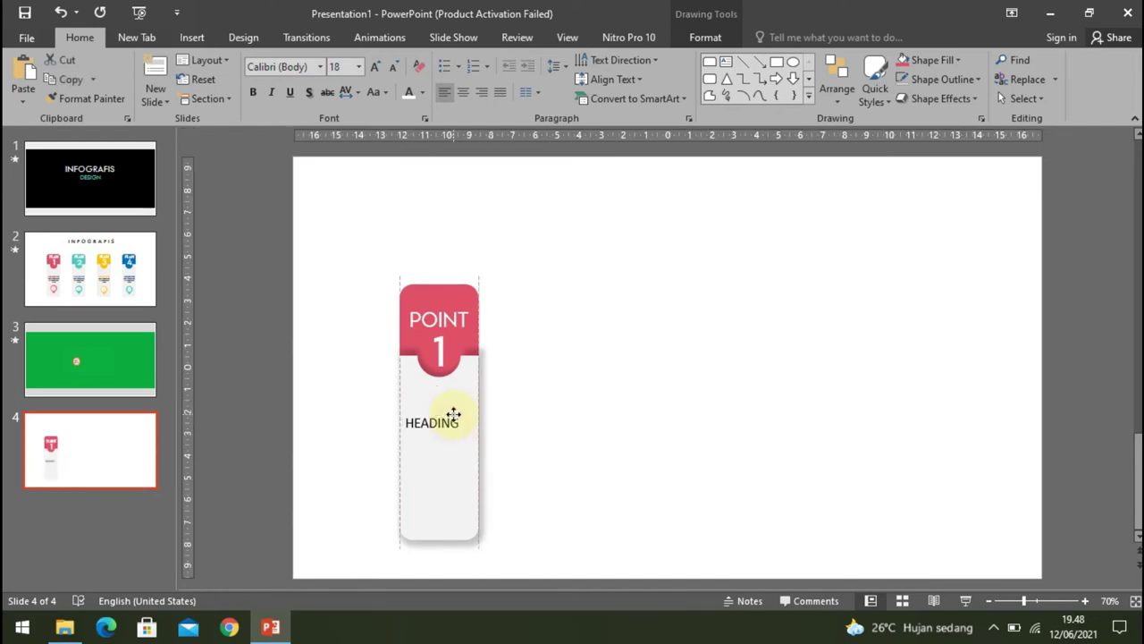
Make 'HEADING' centred, bold, size 20 and red-pink like the POINT header.
{"action": "left_click", "coordinate": [463, 94]}
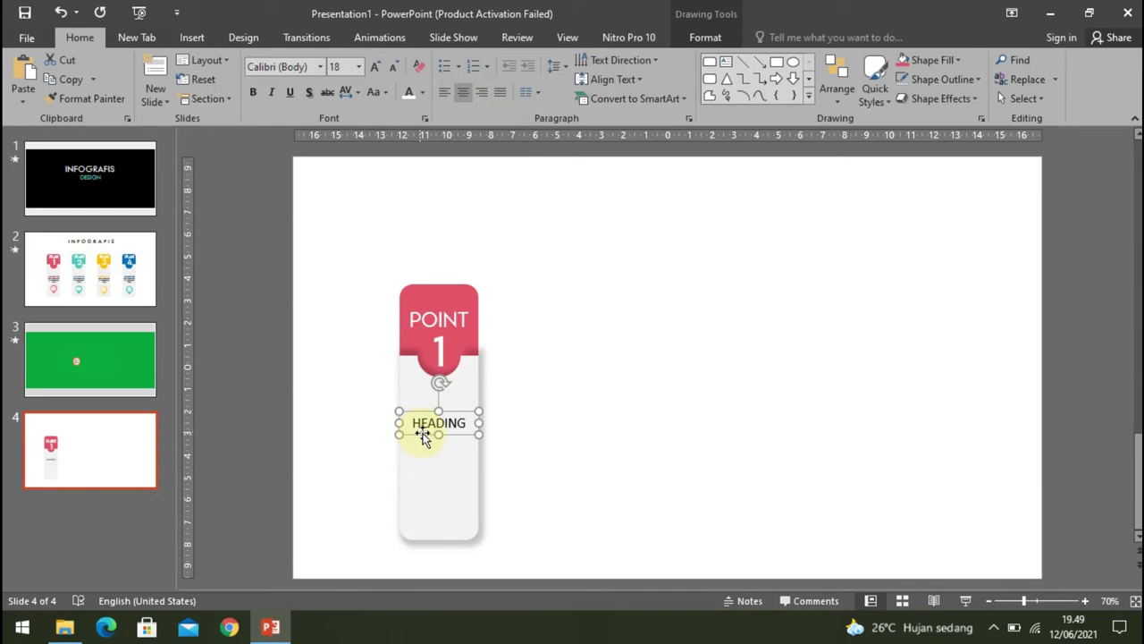
{"action": "left_click", "coordinate": [254, 93]}
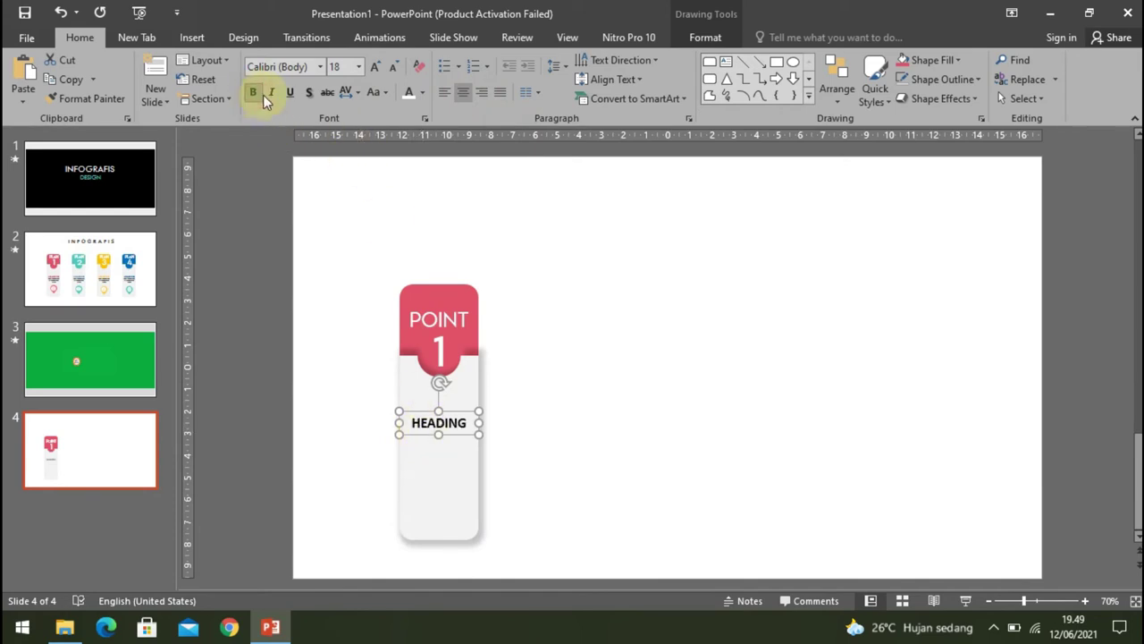
{"action": "left_click", "coordinate": [376, 69]}
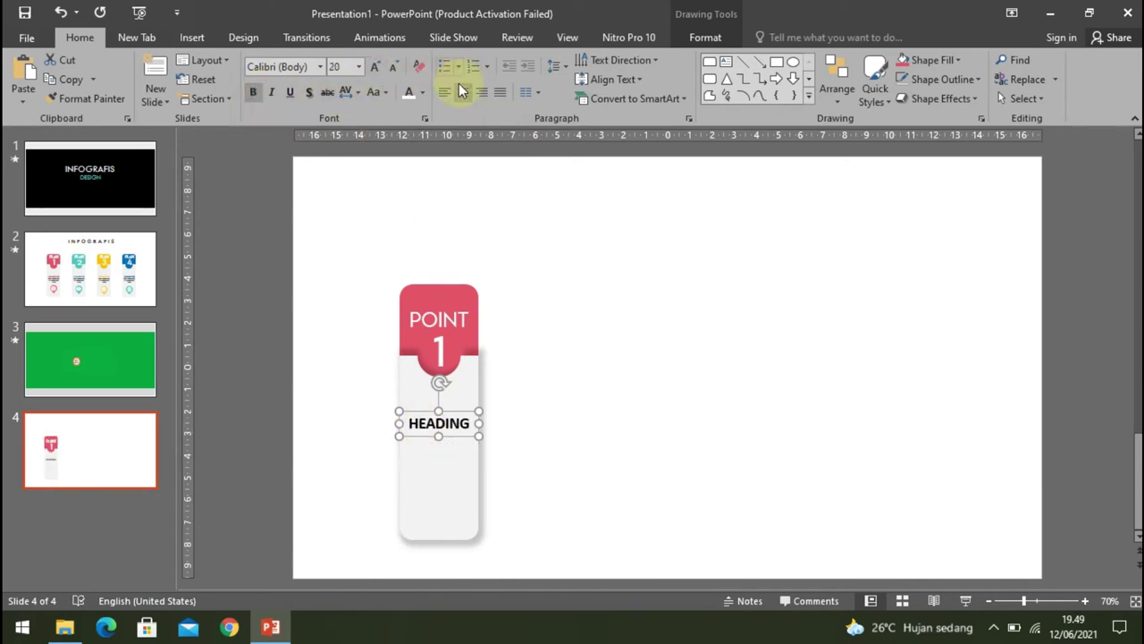
{"action": "left_click", "coordinate": [422, 93]}
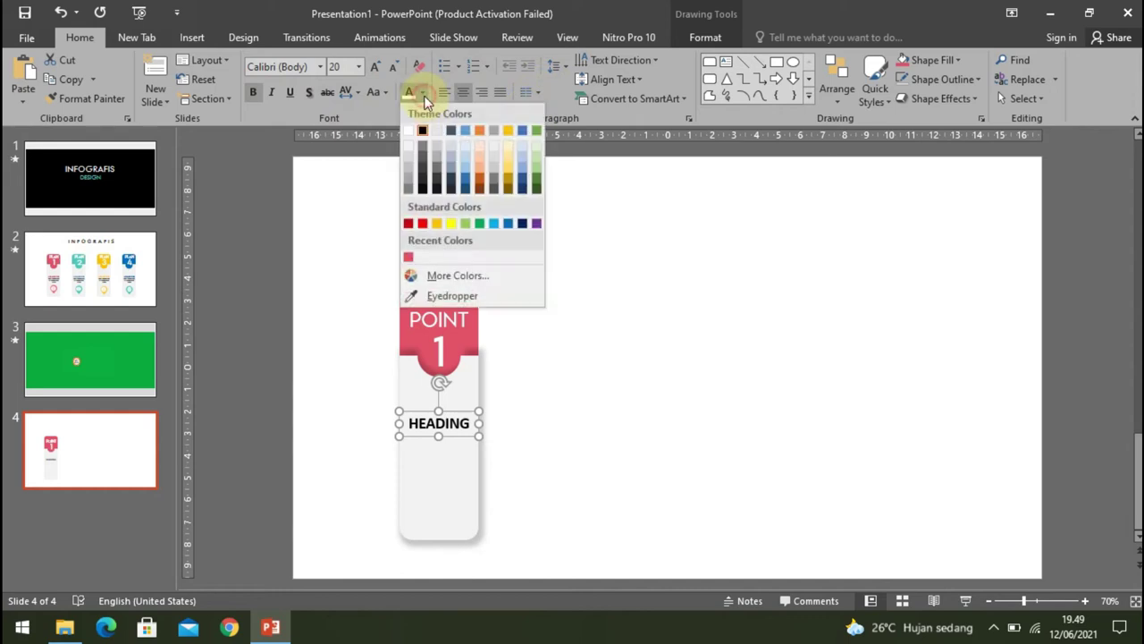
{"action": "left_click", "coordinate": [410, 258]}
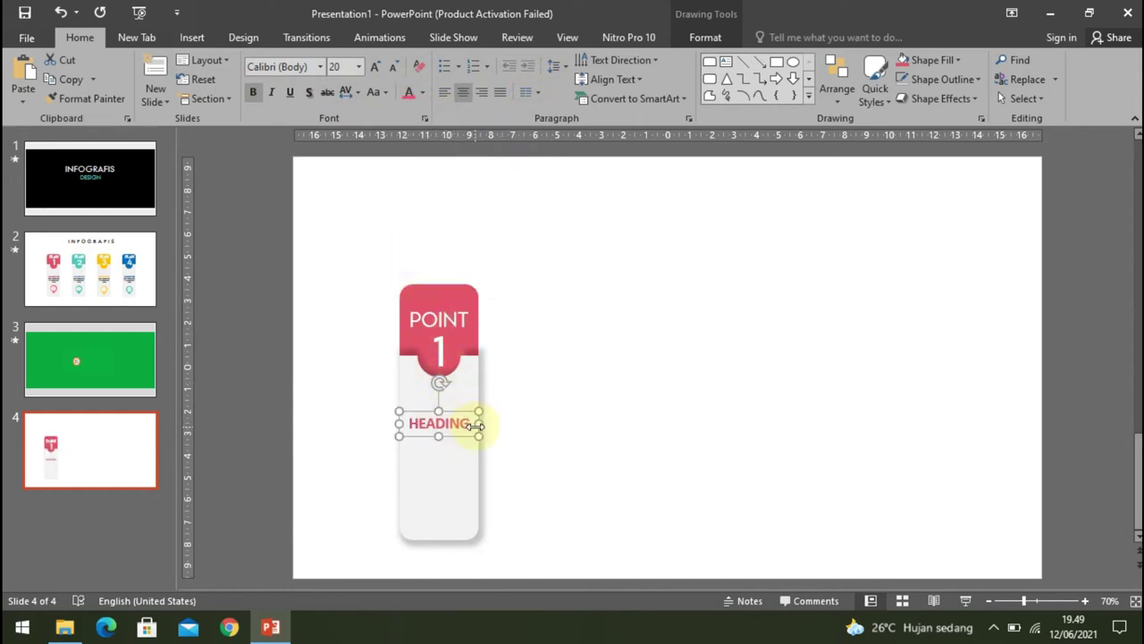
{"action": "left_click", "coordinate": [636, 320]}
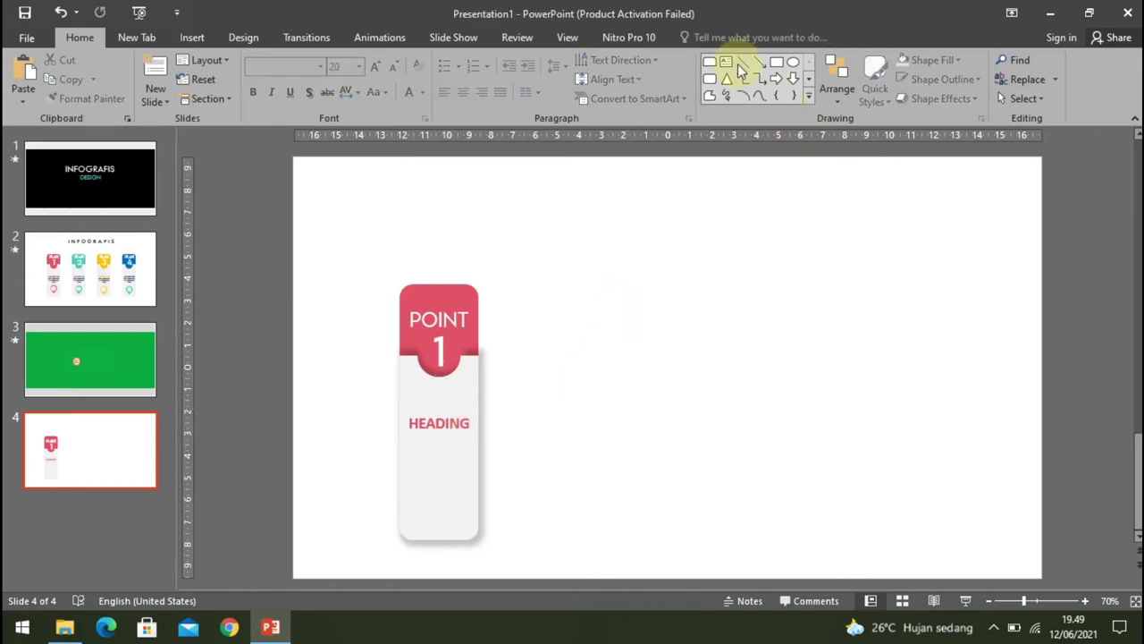
{"action": "left_click", "coordinate": [726, 62]}
Draw a text box just below HEADING and type 'Point-point presentasi kita'.
{"action": "left_click_drag", "start_coordinate": [398, 447], "coordinate": [479, 470]}
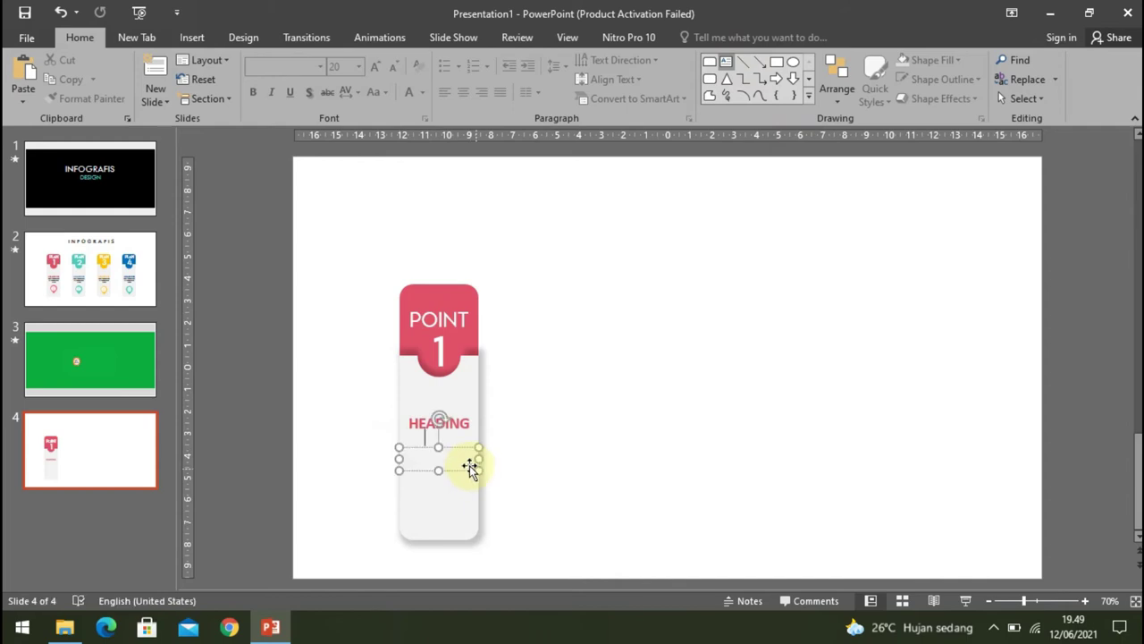
{"action": "left_click_drag", "start_coordinate": [454, 452], "coordinate": [454, 442]}
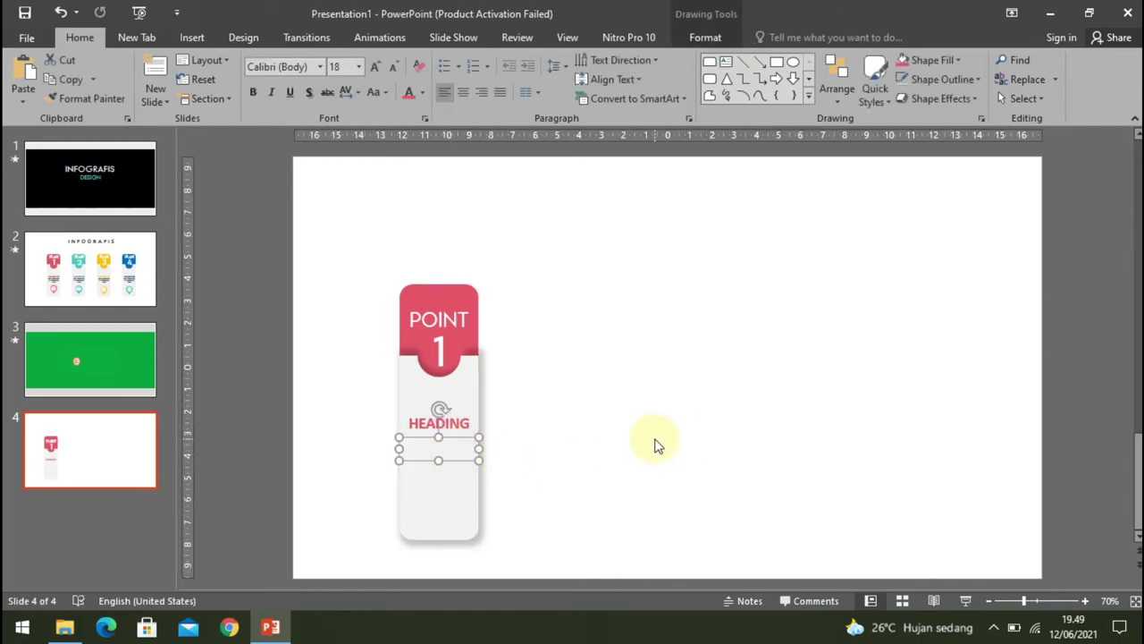
{"action": "type", "text": "Point-point"}
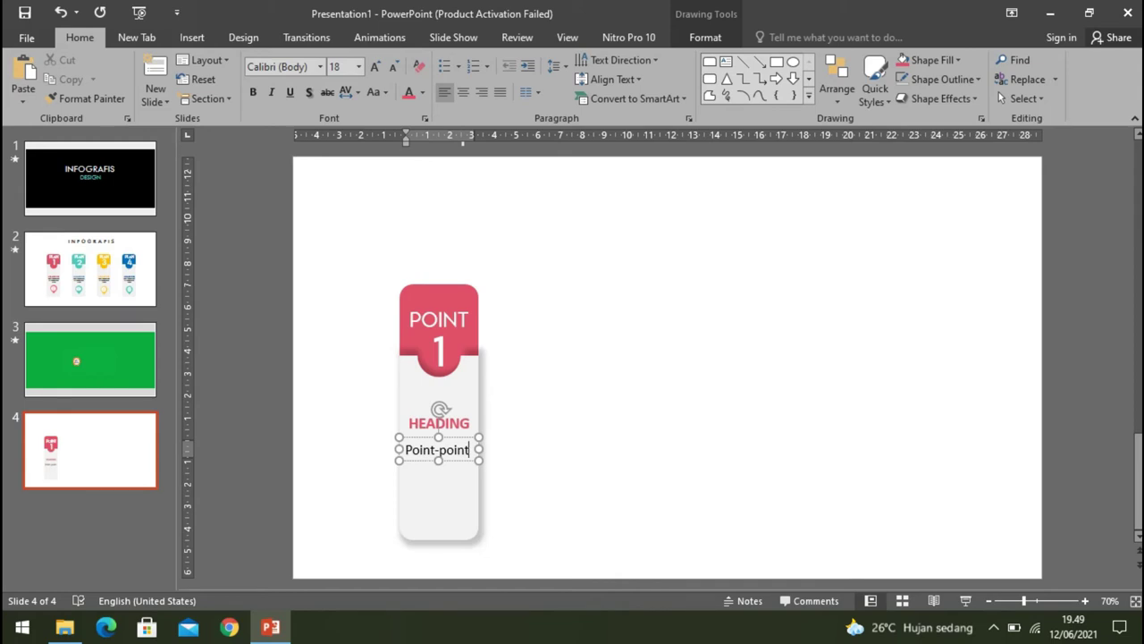
{"action": "type", "text": " pr"}
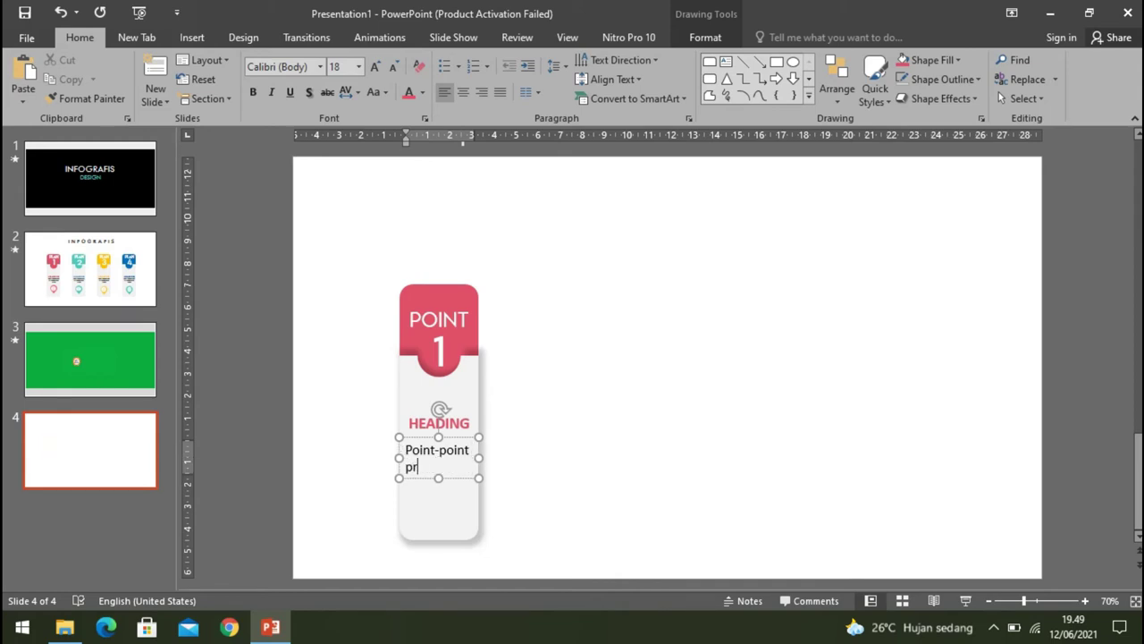
{"action": "type", "text": "esentasi"}
{"action": "type", "text": " kita"}
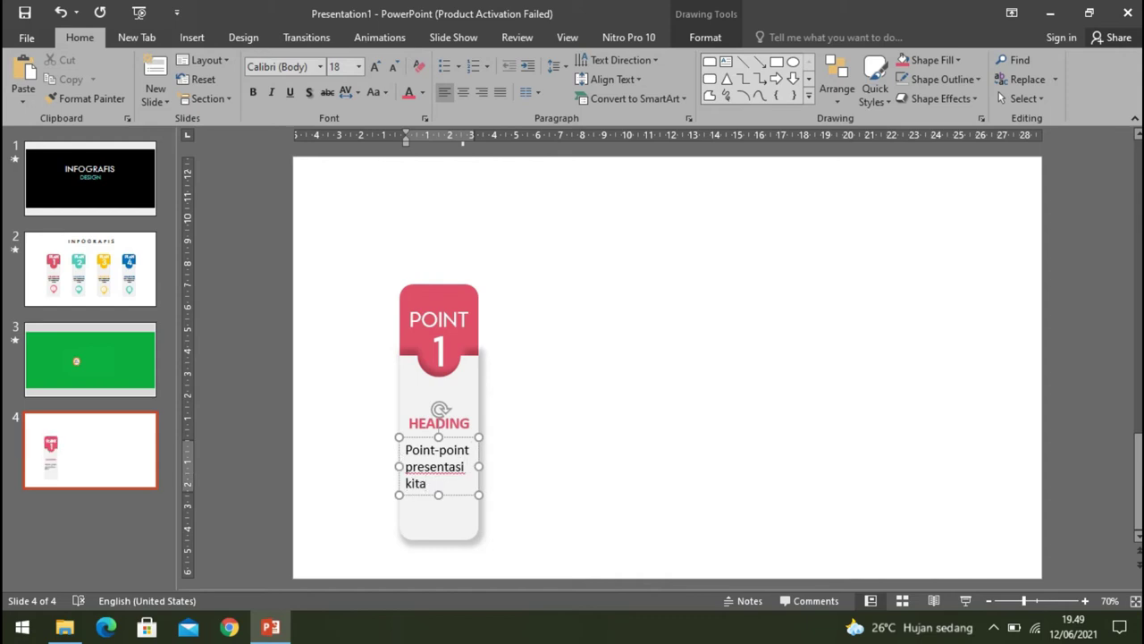
{"action": "left_click", "coordinate": [564, 393]}
{"action": "left_click", "coordinate": [455, 452]}
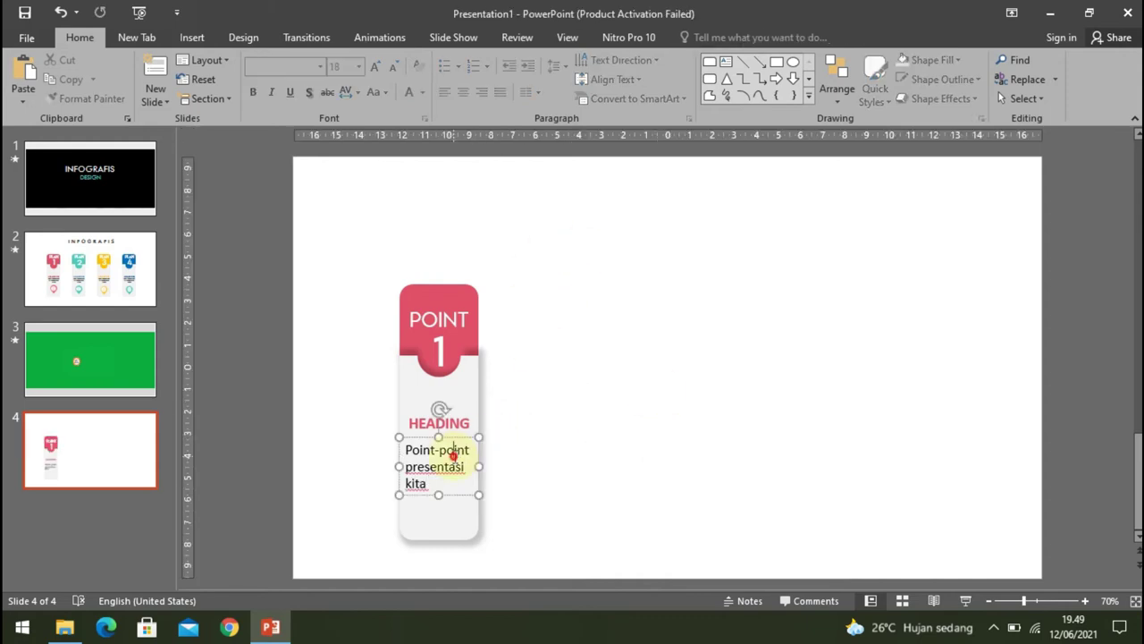
Centre the body text and set it in Tw Cen MT.
{"action": "triple_click", "coordinate": [455, 452]}
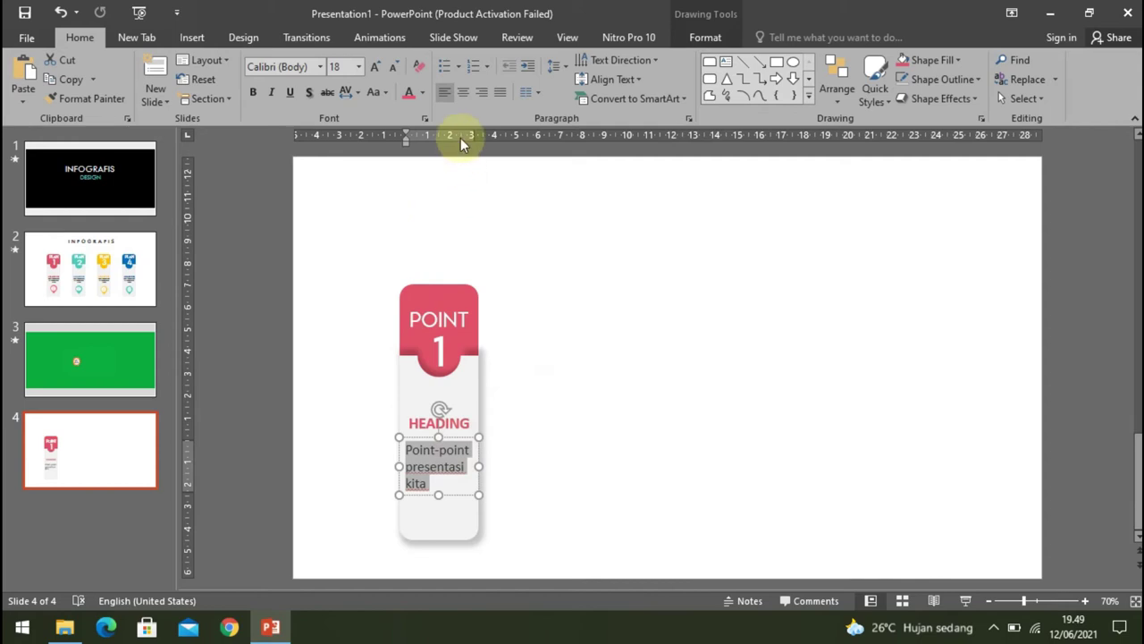
{"action": "left_click", "coordinate": [462, 95]}
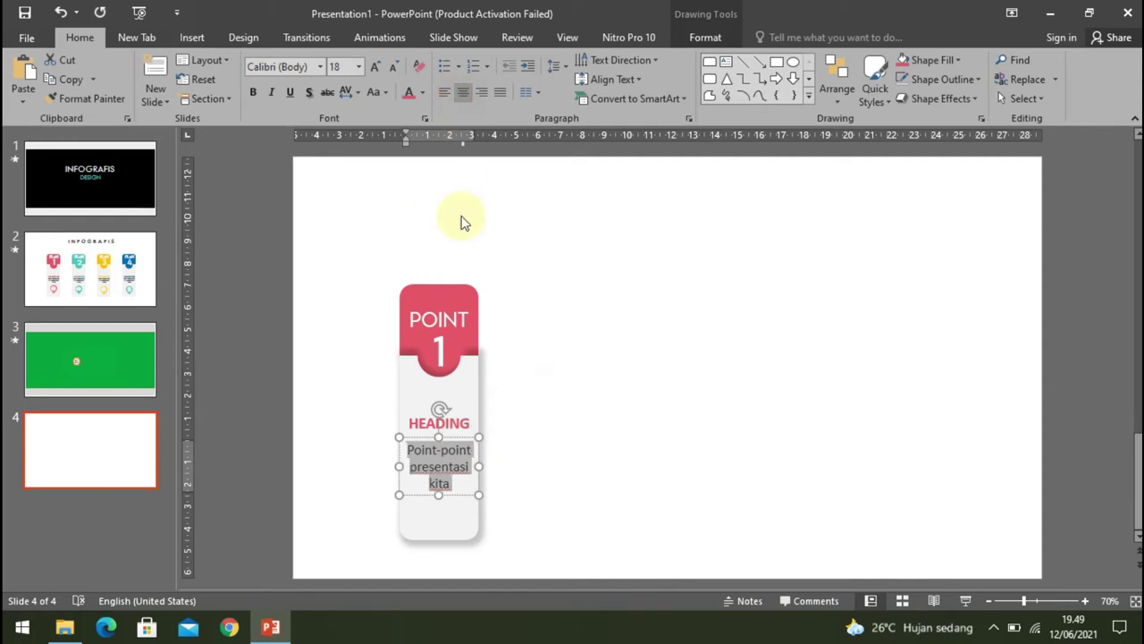
{"action": "left_click", "coordinate": [321, 66]}
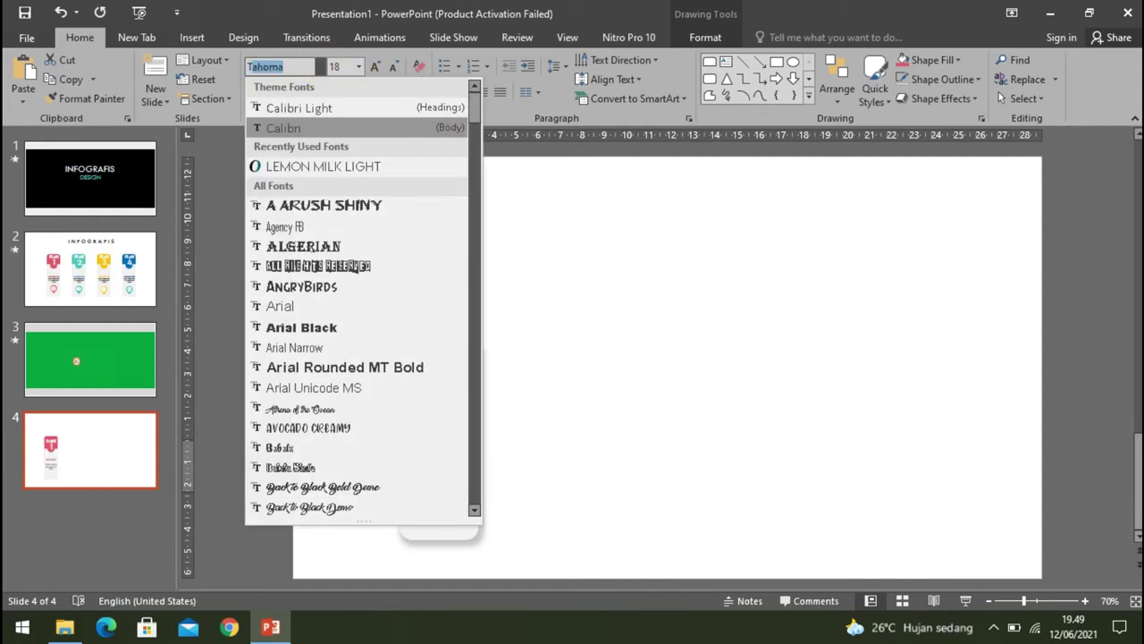
{"action": "type", "text": "Tw Cen MT"}
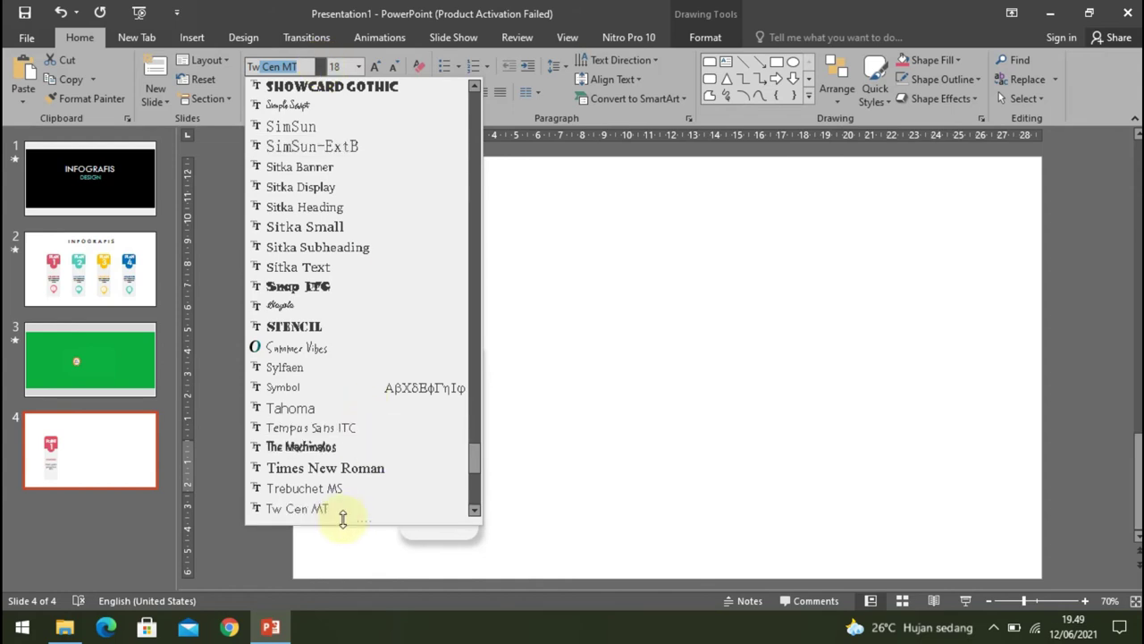
{"action": "left_click", "coordinate": [339, 507]}
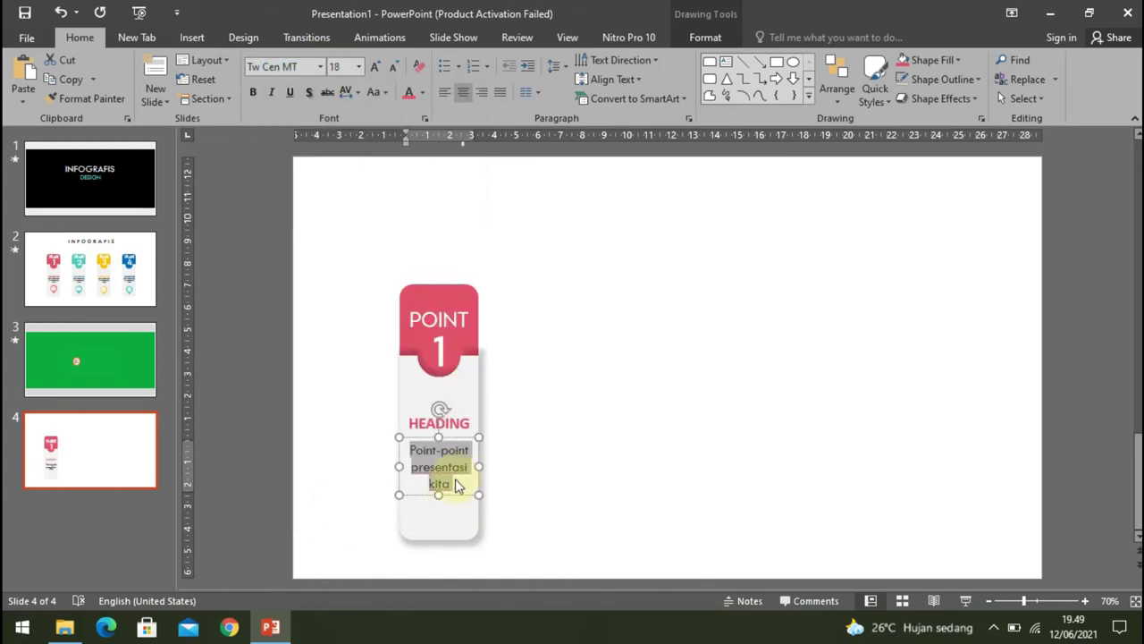
{"action": "left_click", "coordinate": [545, 426]}
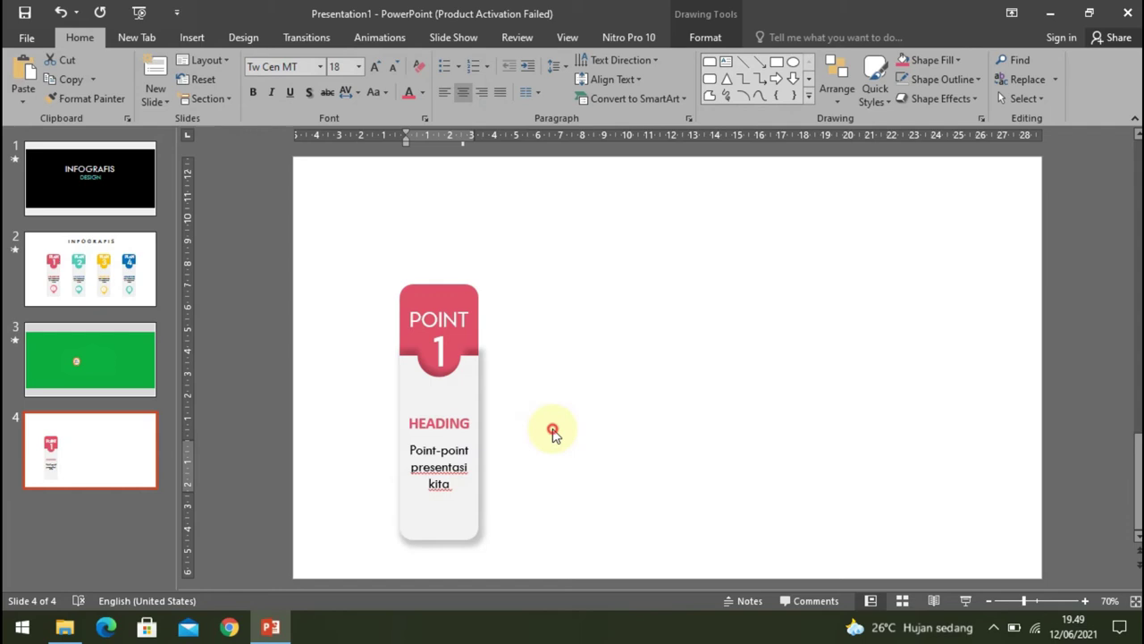
Set the HEADING text in Tw Cen MT as well.
{"action": "left_click", "coordinate": [449, 428]}
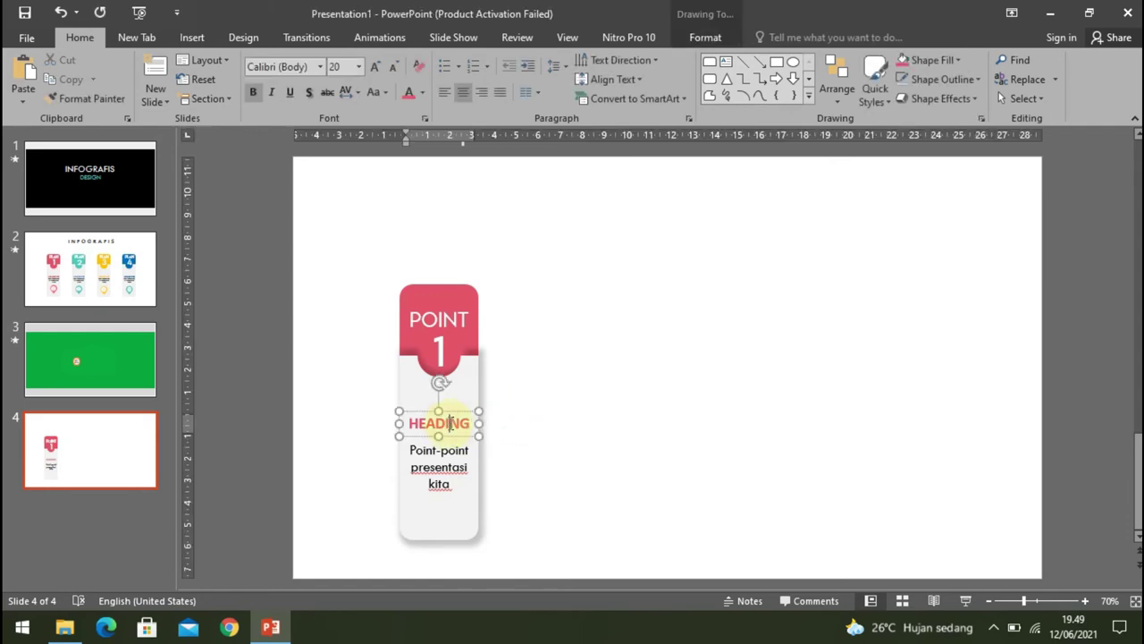
{"action": "double_click", "coordinate": [450, 423]}
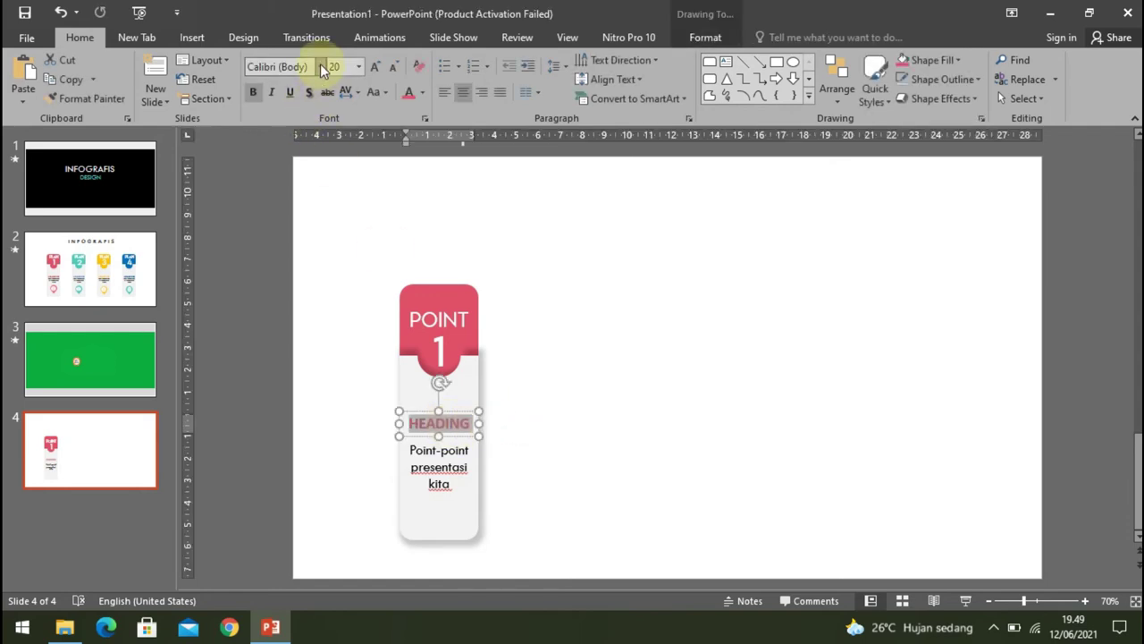
{"action": "left_click", "coordinate": [320, 64]}
{"action": "key", "text": "Down"}
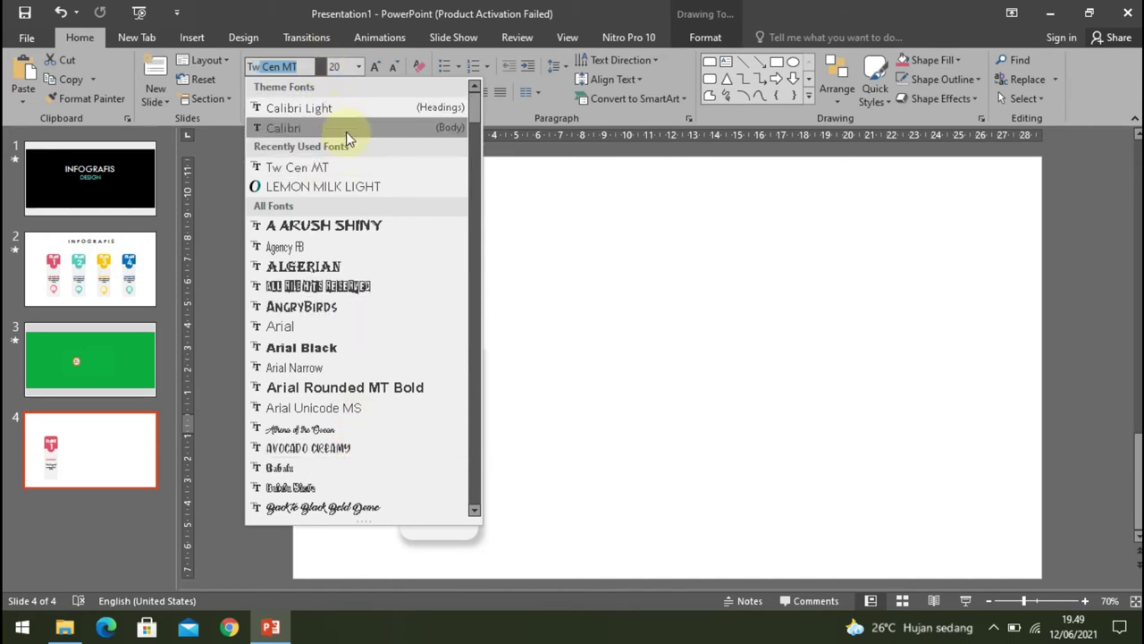
{"action": "left_click", "coordinate": [357, 166]}
{"action": "left_click", "coordinate": [572, 356]}
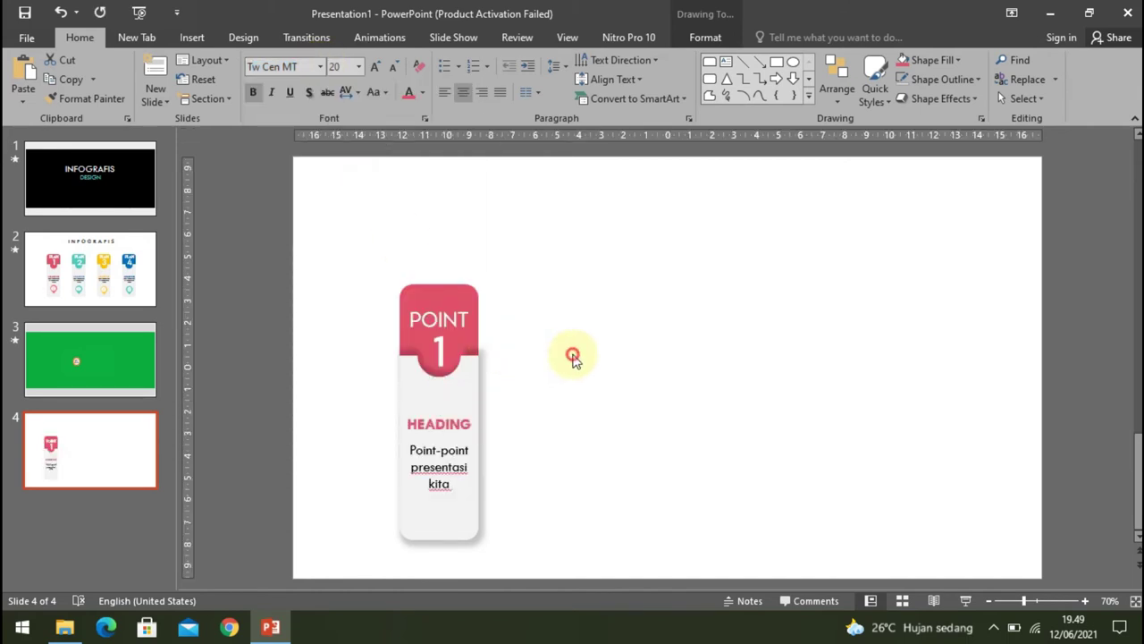
Nudge the body text box slightly upward on the card.
{"action": "left_click", "coordinate": [444, 465]}
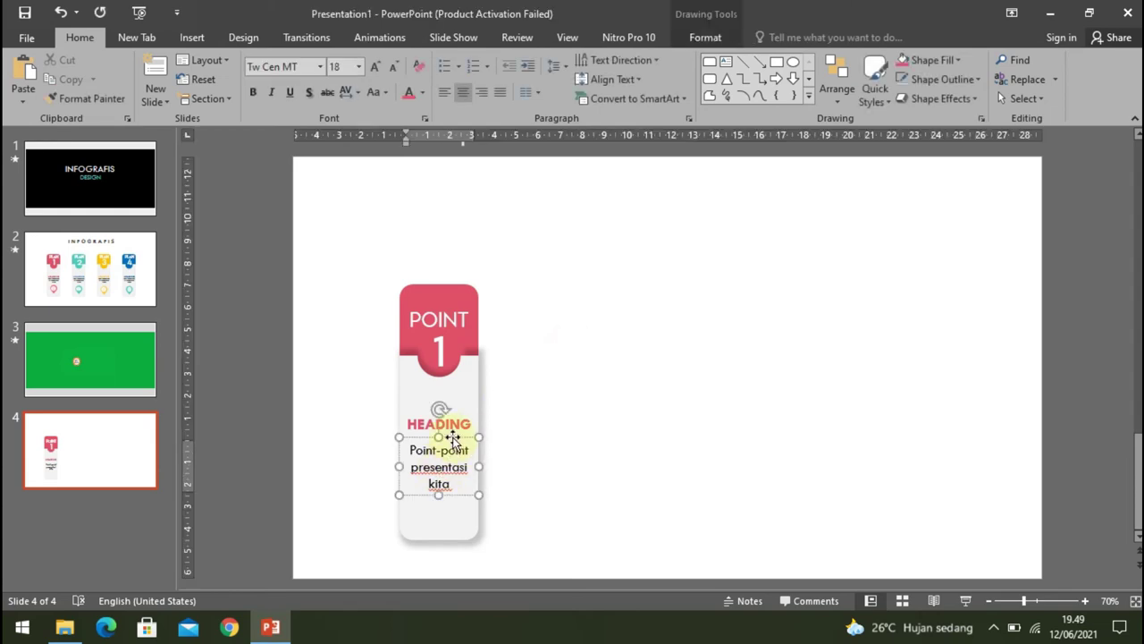
{"action": "left_click", "coordinate": [453, 437]}
{"action": "key", "text": "ctrl+Up"}
{"action": "key", "text": "ctrl+Up"}
{"action": "key", "text": "ctrl+Up"}
{"action": "key", "text": "ctrl+Up"}
{"action": "key", "text": "ctrl+Up"}
{"action": "key", "text": "ctrl+Up"}
{"action": "key", "text": "ctrl+Up"}
{"action": "left_click", "coordinate": [579, 406]}
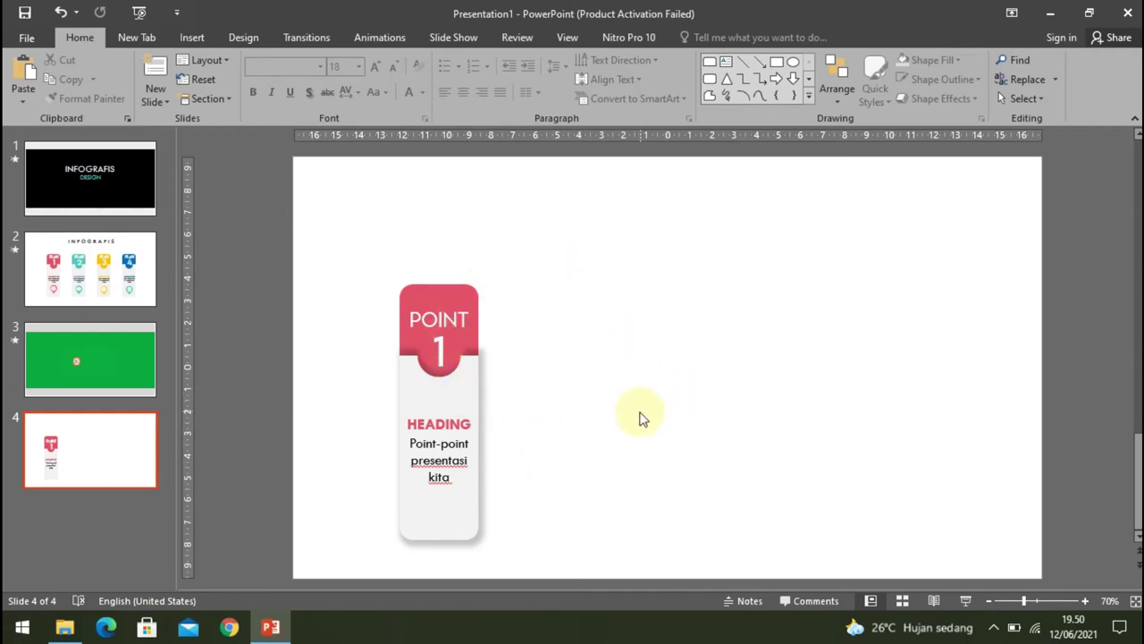
Duplicate the whole POINT 1 card into a row of four evenly spaced copies.
{"action": "left_click", "coordinate": [438, 301]}
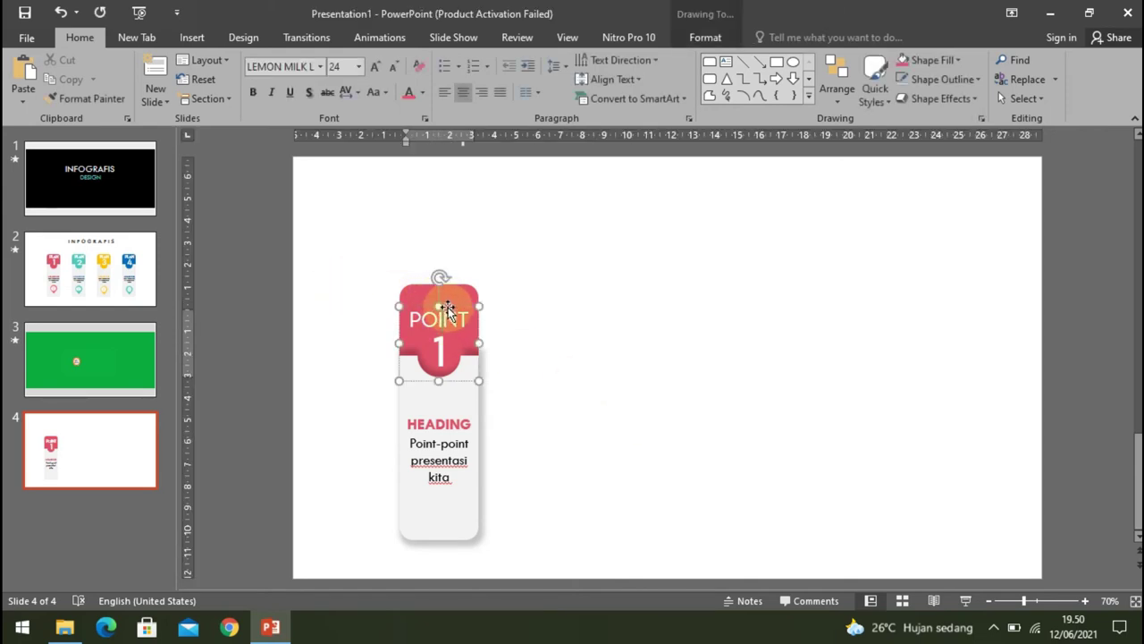
{"action": "left_click", "coordinate": [549, 323]}
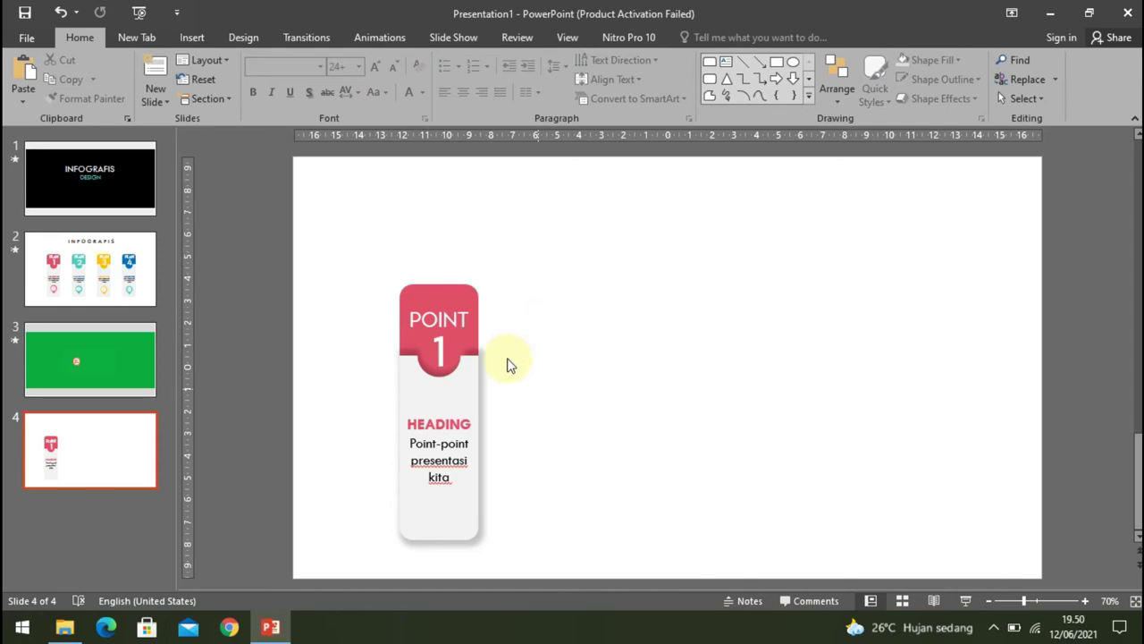
{"action": "left_click_drag", "start_coordinate": [329, 234], "coordinate": [548, 577]}
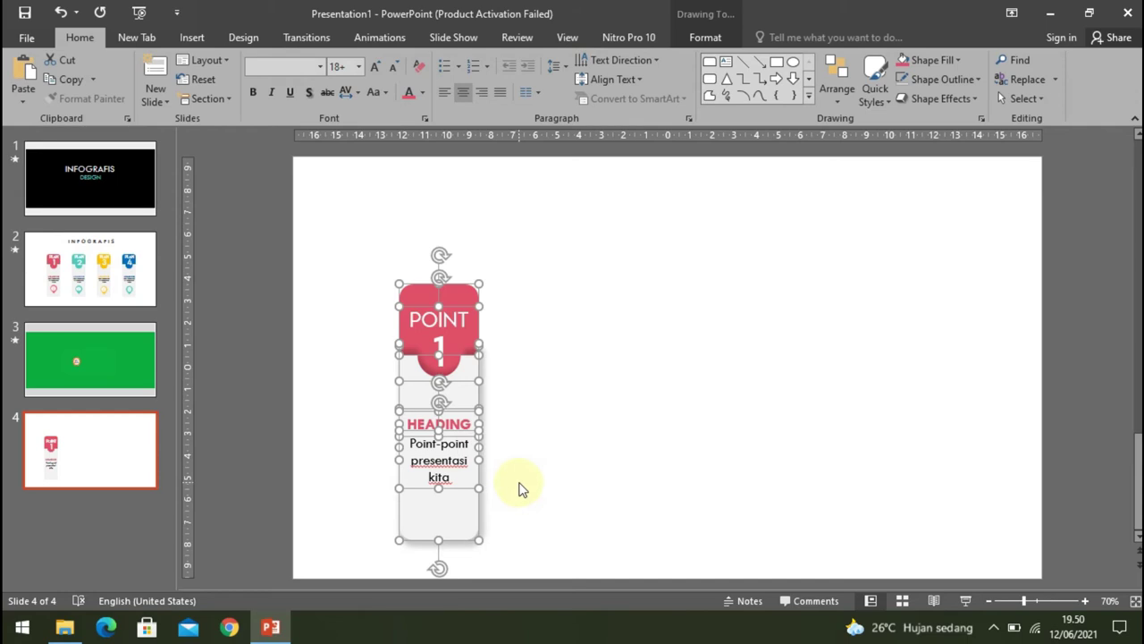
{"action": "left_click_drag", "start_coordinate": [469, 406], "coordinate": [607, 393]}
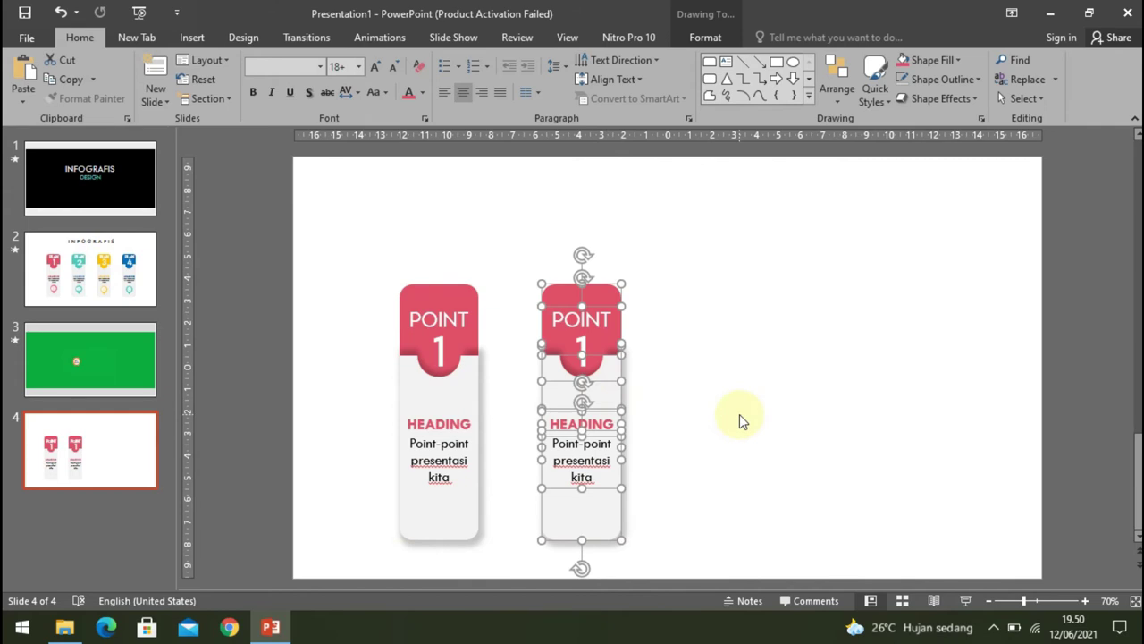
{"action": "key", "text": "ctrl+d"}
{"action": "key", "text": "ctrl+d"}
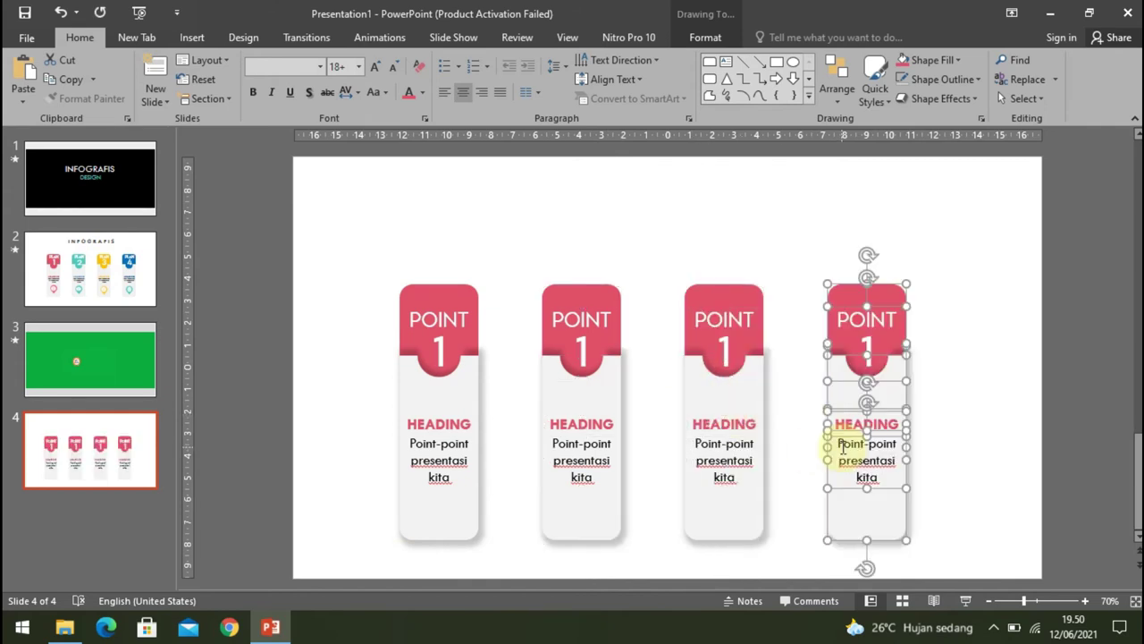
{"action": "left_click", "coordinate": [979, 291]}
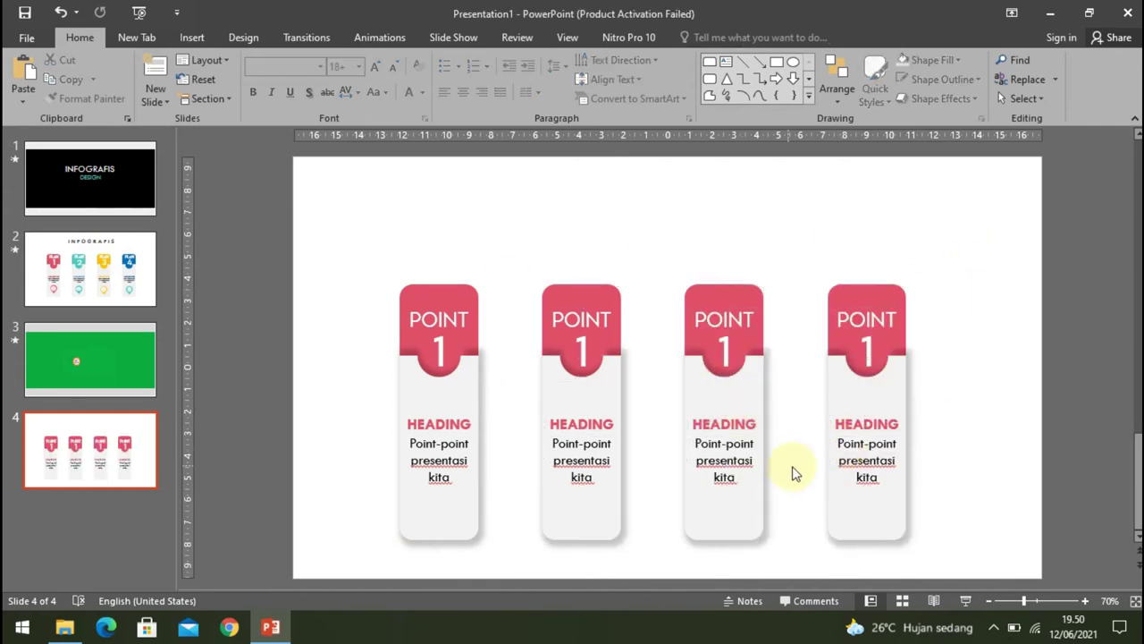
Shift all four cards slightly right so the row is centred.
{"action": "left_click_drag", "start_coordinate": [330, 217], "coordinate": [985, 577]}
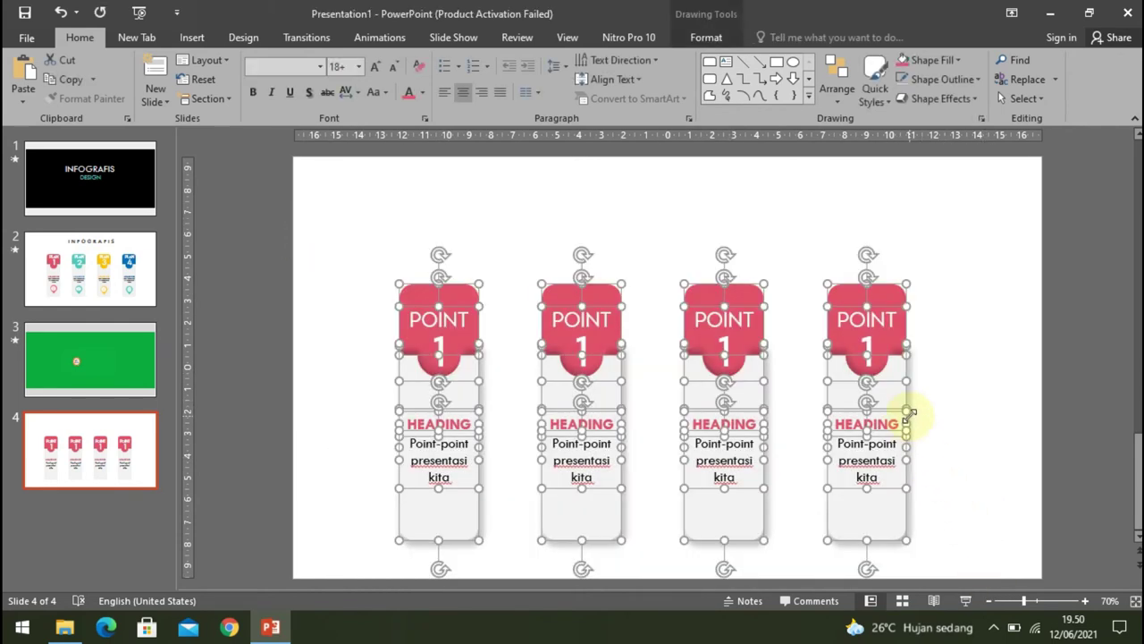
{"action": "left_click_drag", "start_coordinate": [897, 396], "coordinate": [918, 396]}
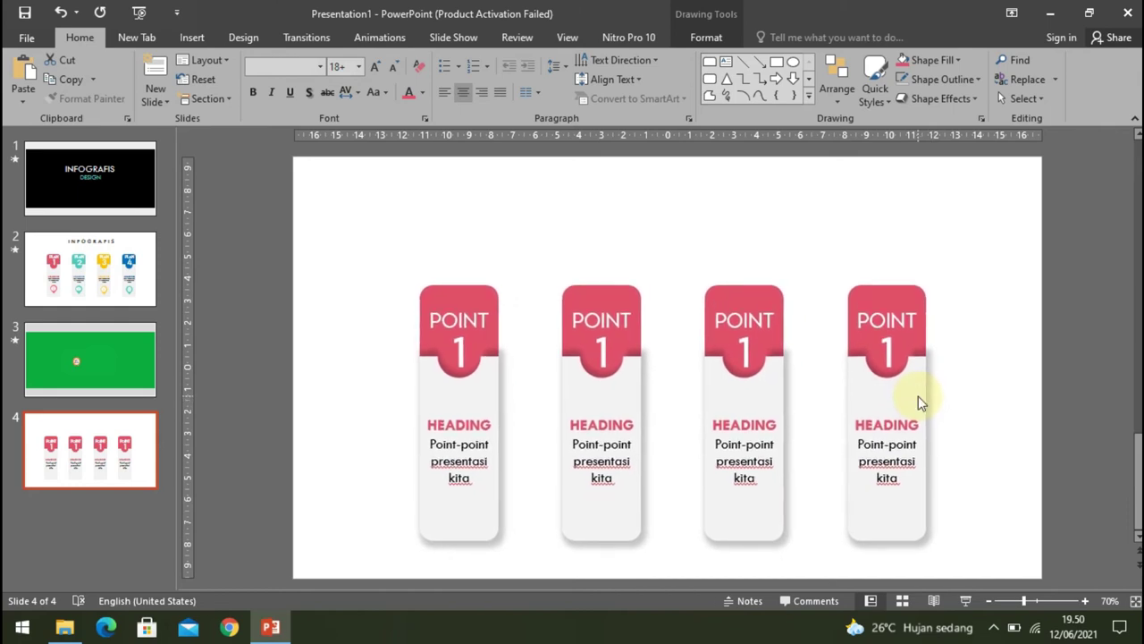
{"action": "left_click", "coordinate": [965, 268]}
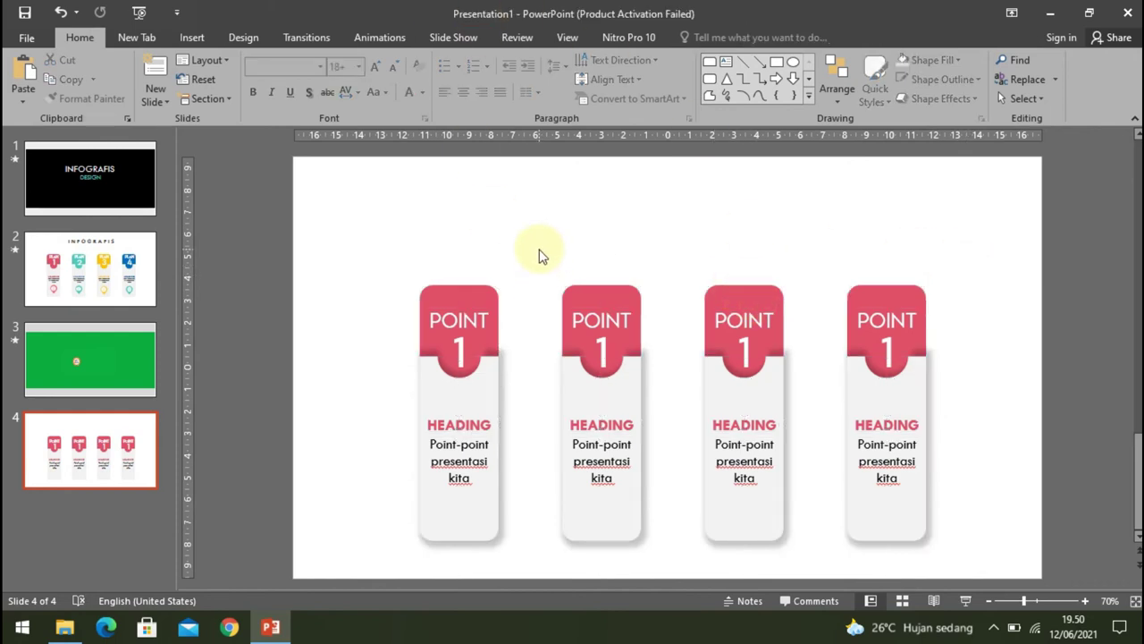
Replace the 1 on the second, third and fourth cards with 2, 3 and 4.
{"action": "left_click", "coordinate": [607, 346]}
{"action": "key", "text": "BackSpace"}
{"action": "type", "text": "2"}
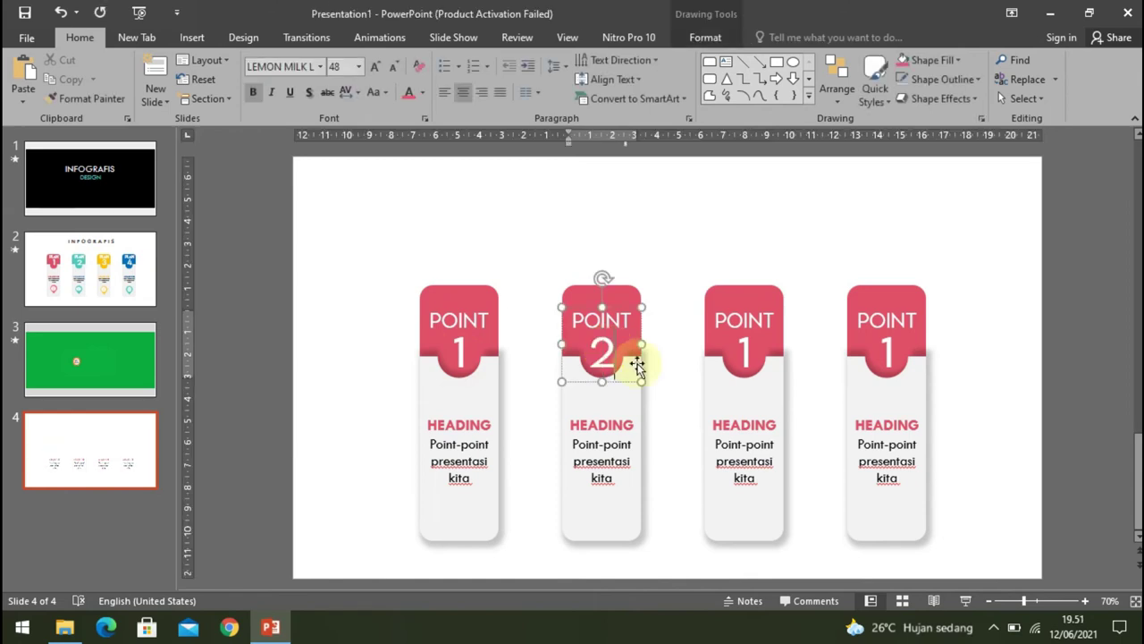
{"action": "left_click", "coordinate": [749, 348]}
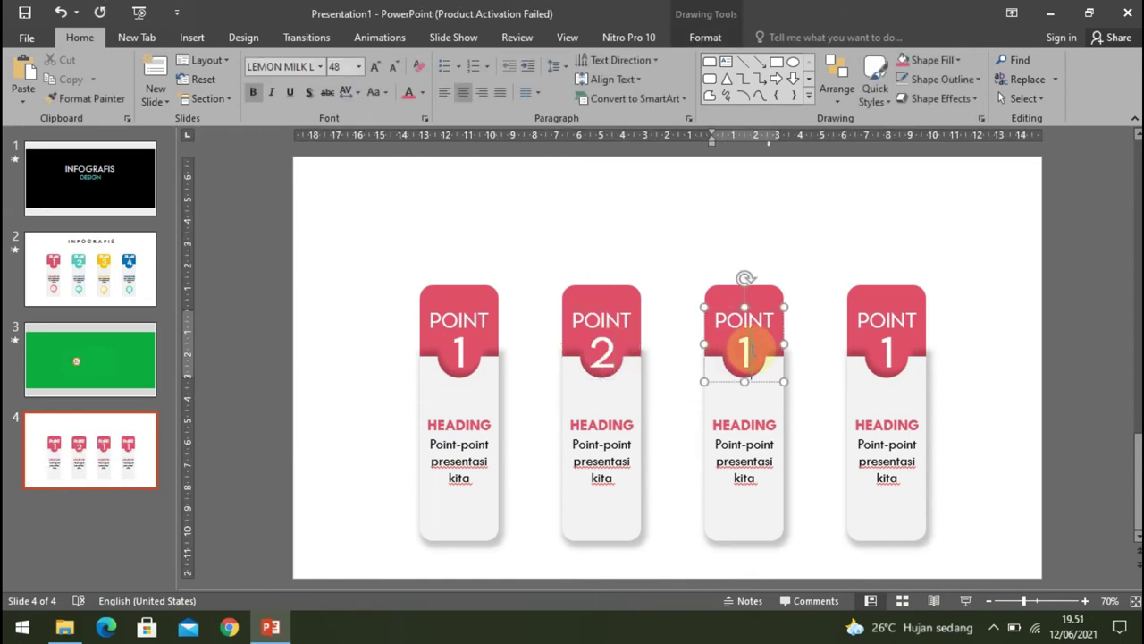
{"action": "key", "text": "BackSpace"}
{"action": "type", "text": "3"}
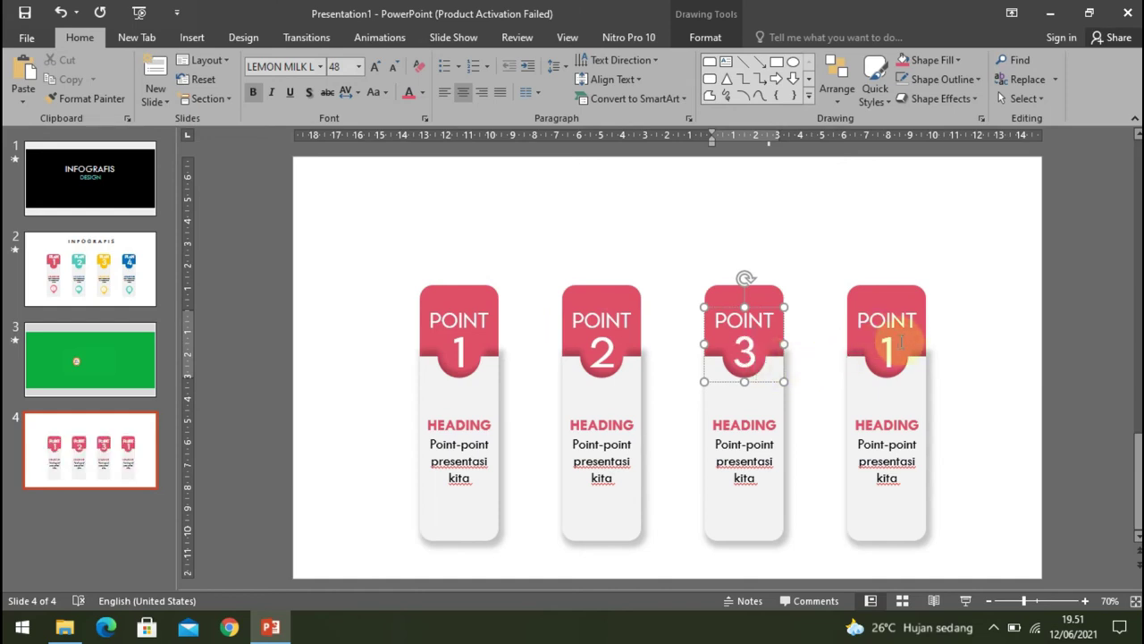
{"action": "left_click", "coordinate": [893, 349]}
{"action": "key", "text": "BackSpace"}
{"action": "type", "text": "4"}
{"action": "left_click", "coordinate": [1075, 349]}
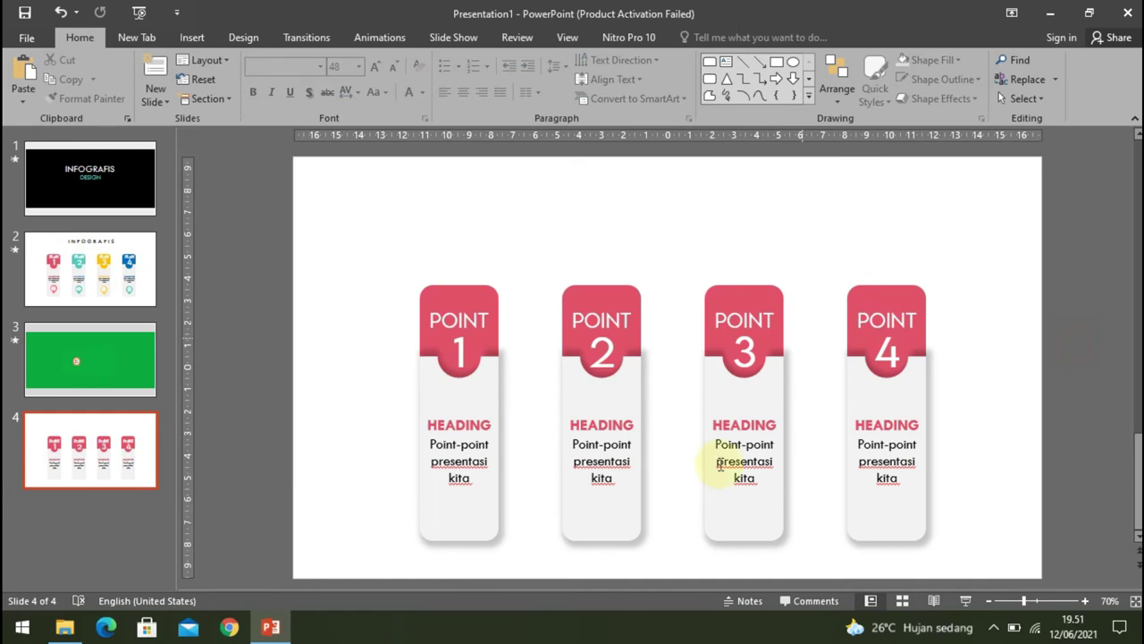
Copy the four PLAN lightbulb icons from slide 2.
{"action": "left_click", "coordinate": [59, 261]}
{"action": "left_click", "coordinate": [451, 486]}
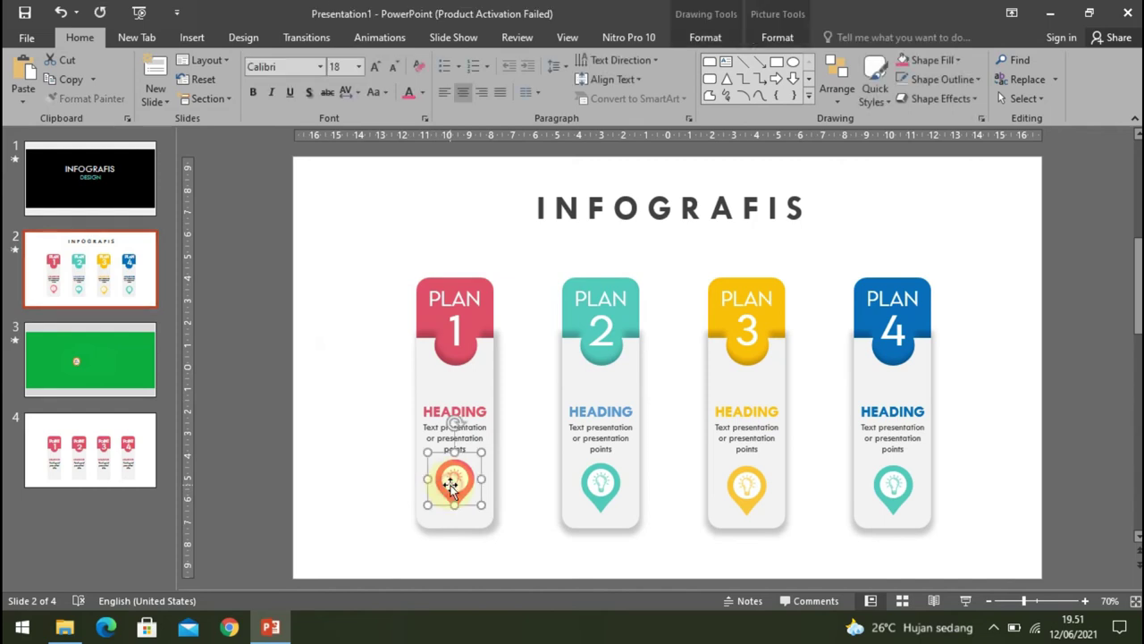
{"action": "left_click", "coordinate": [603, 483], "text": "shift"}
{"action": "left_click", "coordinate": [742, 489], "text": "shift"}
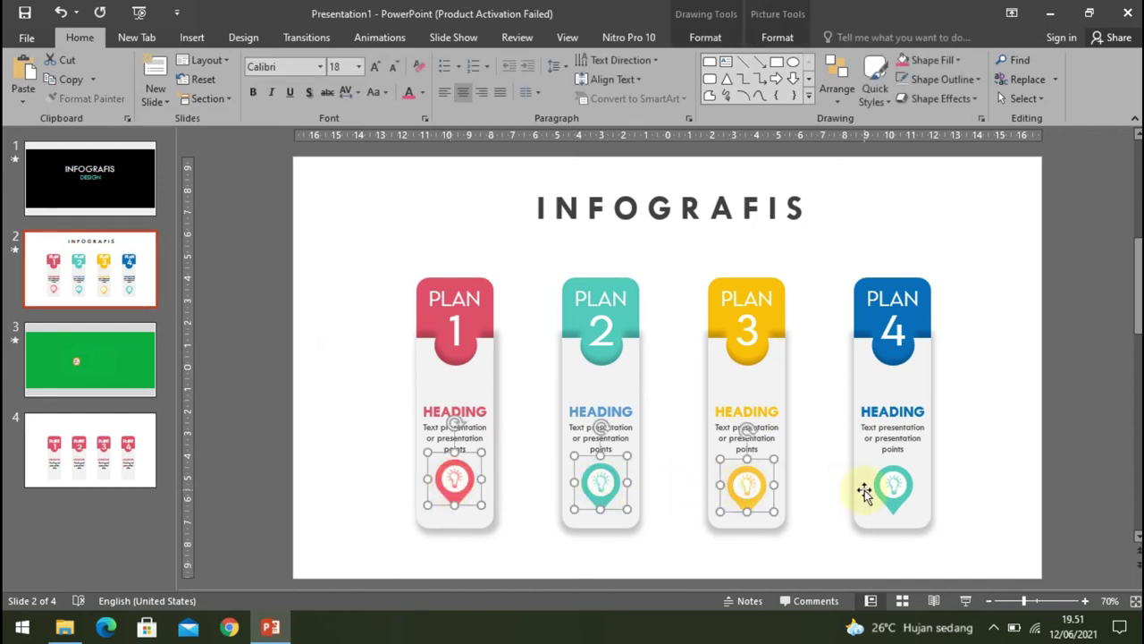
{"action": "left_click", "coordinate": [886, 488], "text": "shift"}
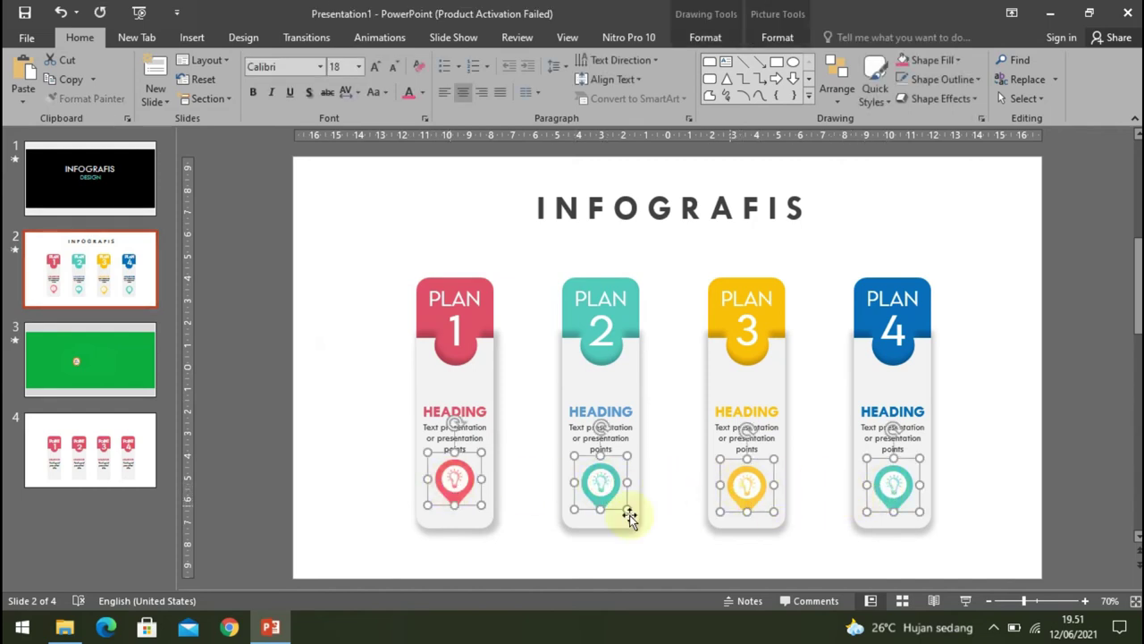
{"action": "left_click", "coordinate": [71, 79]}
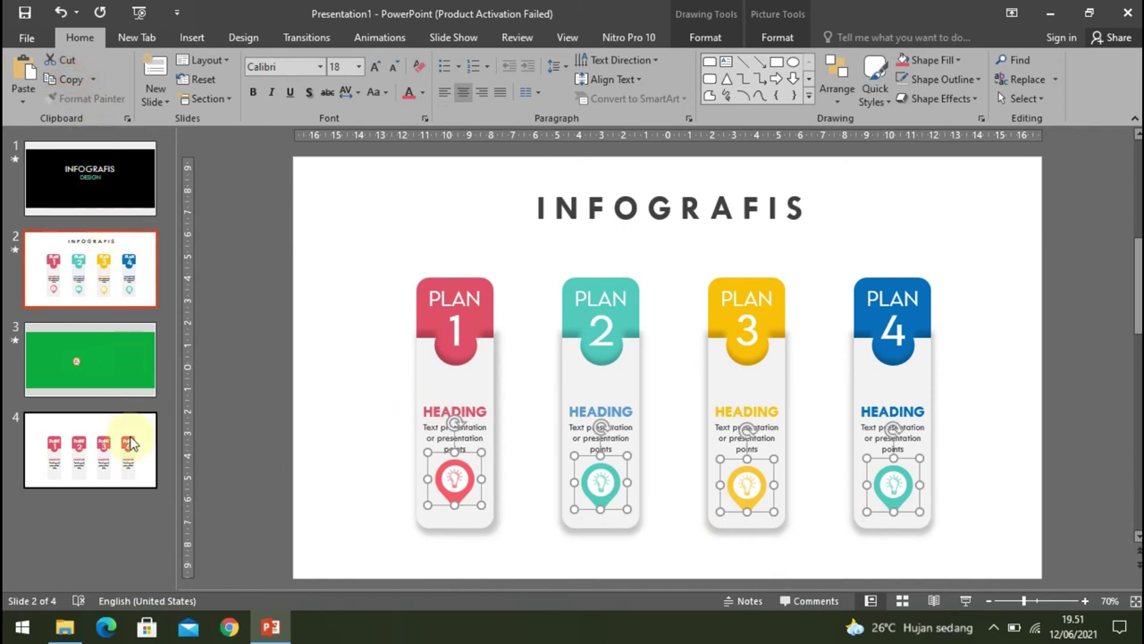
Paste the lightbulb icons onto slide 4 and move them below the card text.
{"action": "left_click", "coordinate": [125, 438]}
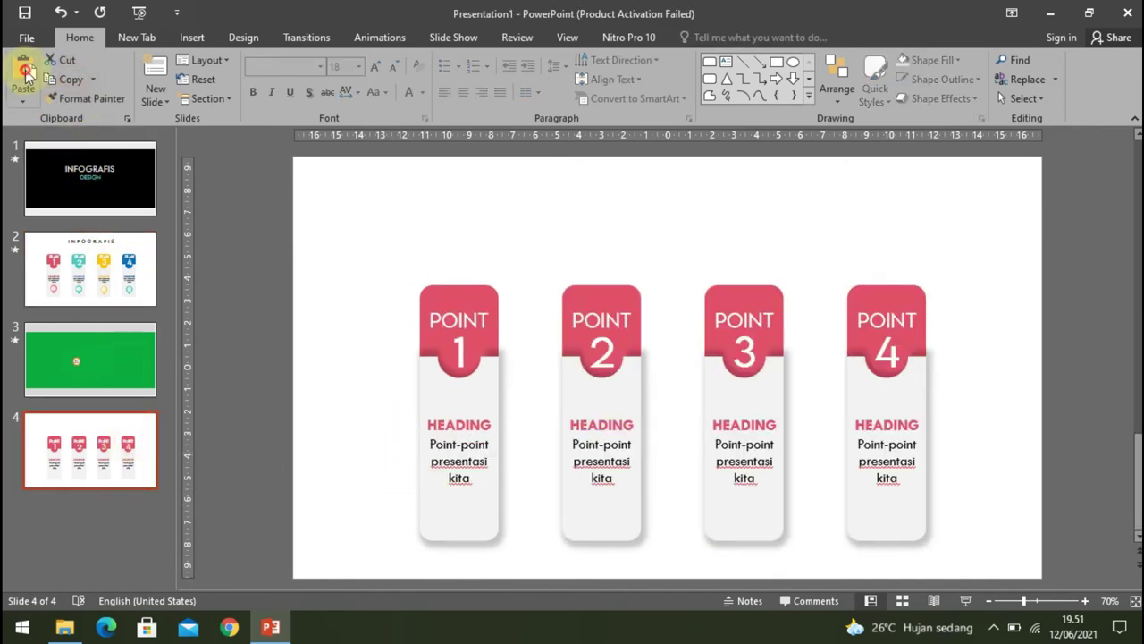
{"action": "left_click", "coordinate": [36, 94]}
{"action": "left_click_drag", "start_coordinate": [458, 483], "coordinate": [463, 496]}
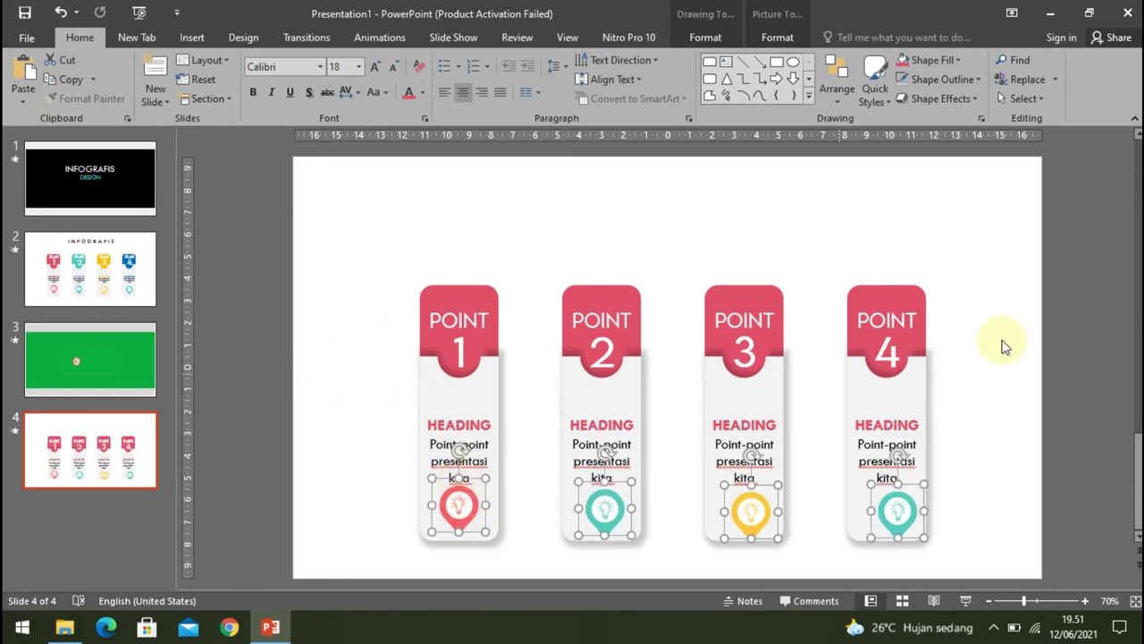
{"action": "left_click", "coordinate": [379, 37]}
{"action": "left_click", "coordinate": [460, 503]}
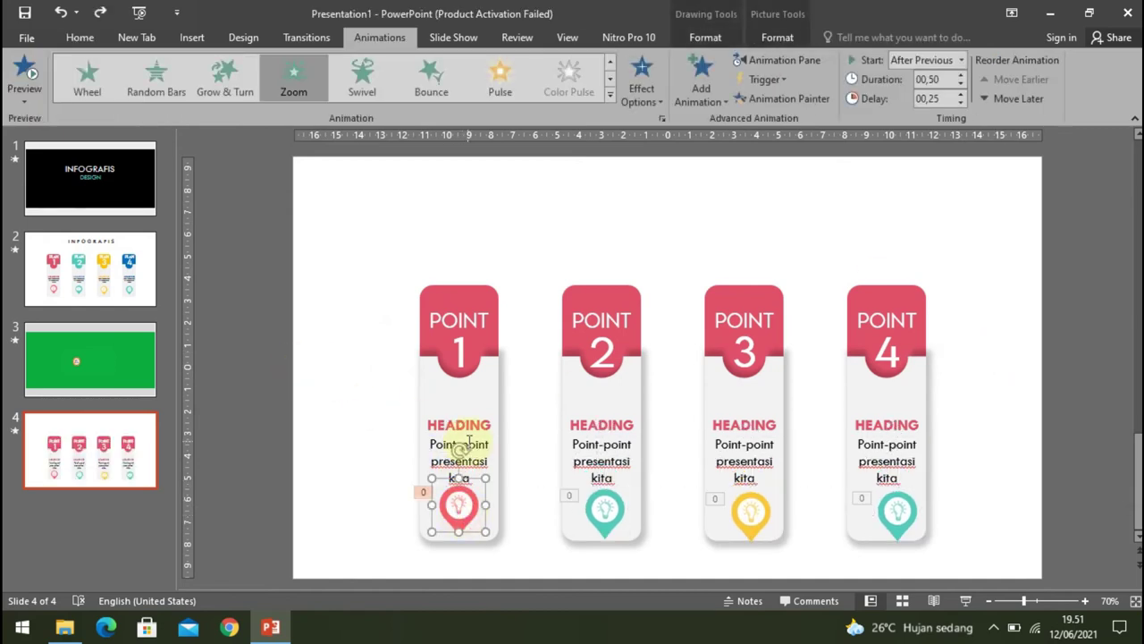
Set the animation of all four pasted lightbulb icons to None.
{"action": "left_click", "coordinate": [614, 523], "text": "shift"}
{"action": "left_click", "coordinate": [754, 525], "text": "shift"}
{"action": "left_click", "coordinate": [889, 519], "text": "shift"}
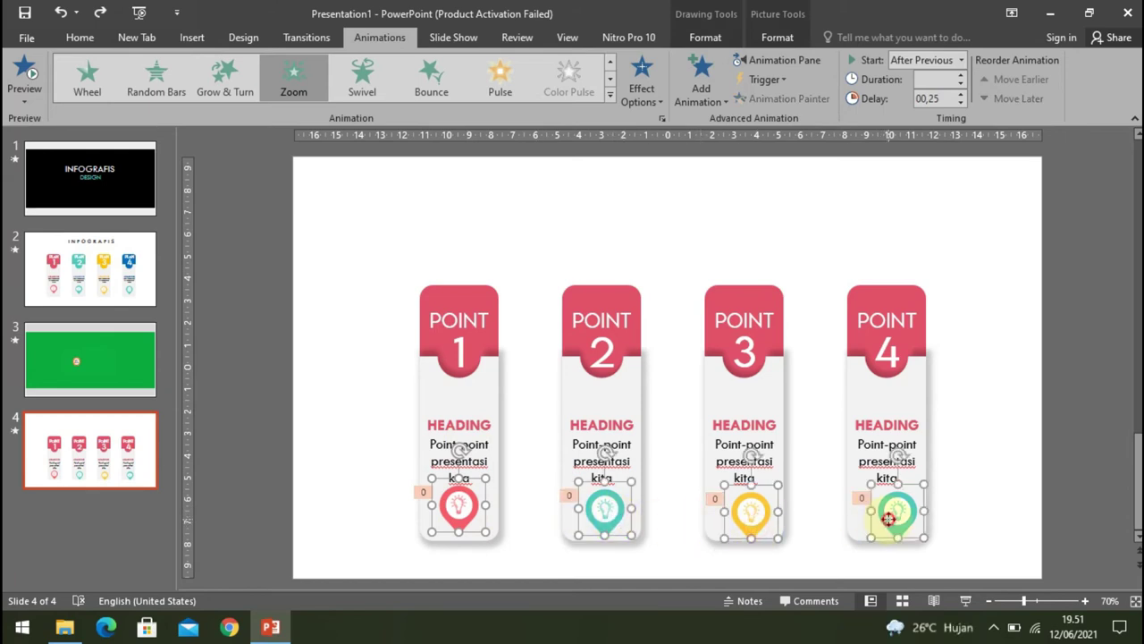
{"action": "left_click", "coordinate": [609, 62]}
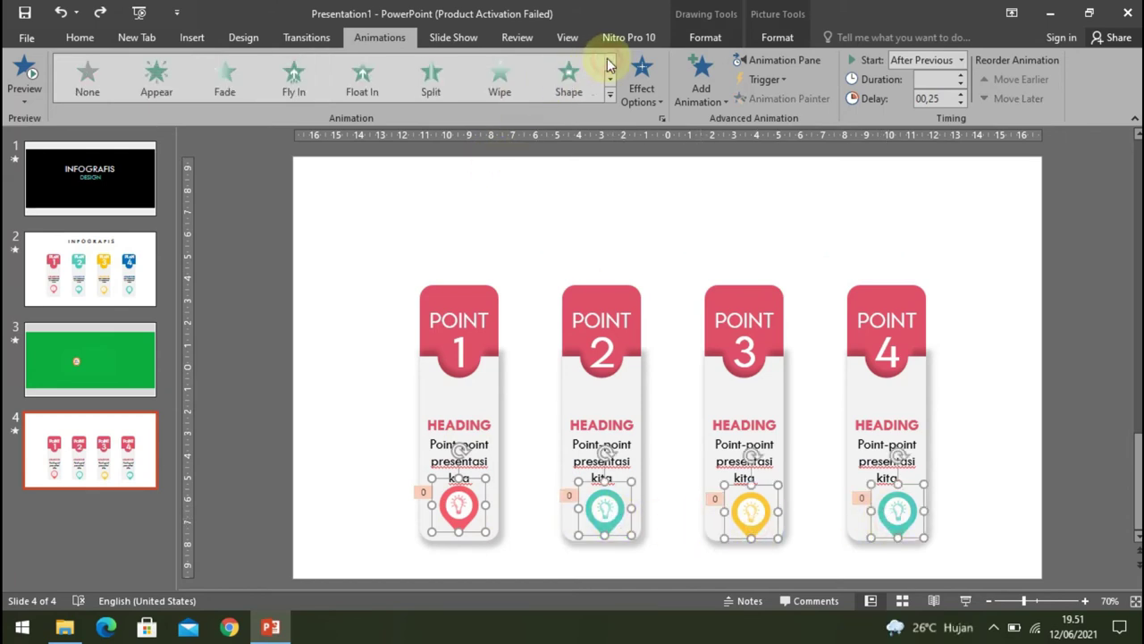
{"action": "left_click", "coordinate": [89, 76]}
{"action": "left_click", "coordinate": [999, 358]}
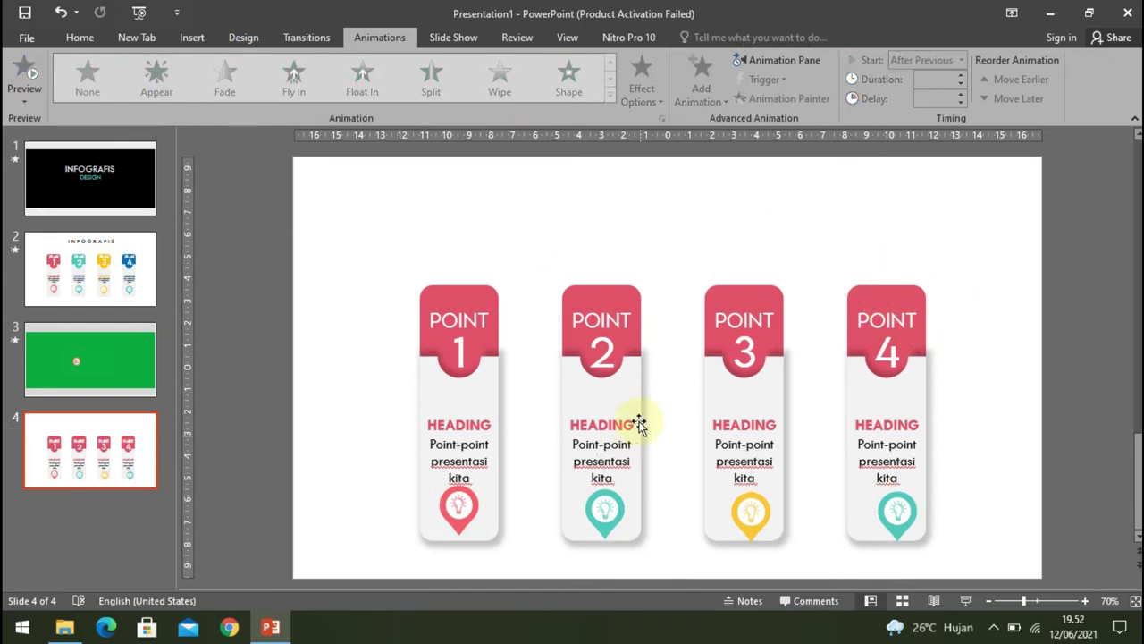
Nudge every card's HEADING and body text boxes up together.
{"action": "left_click", "coordinate": [462, 422]}
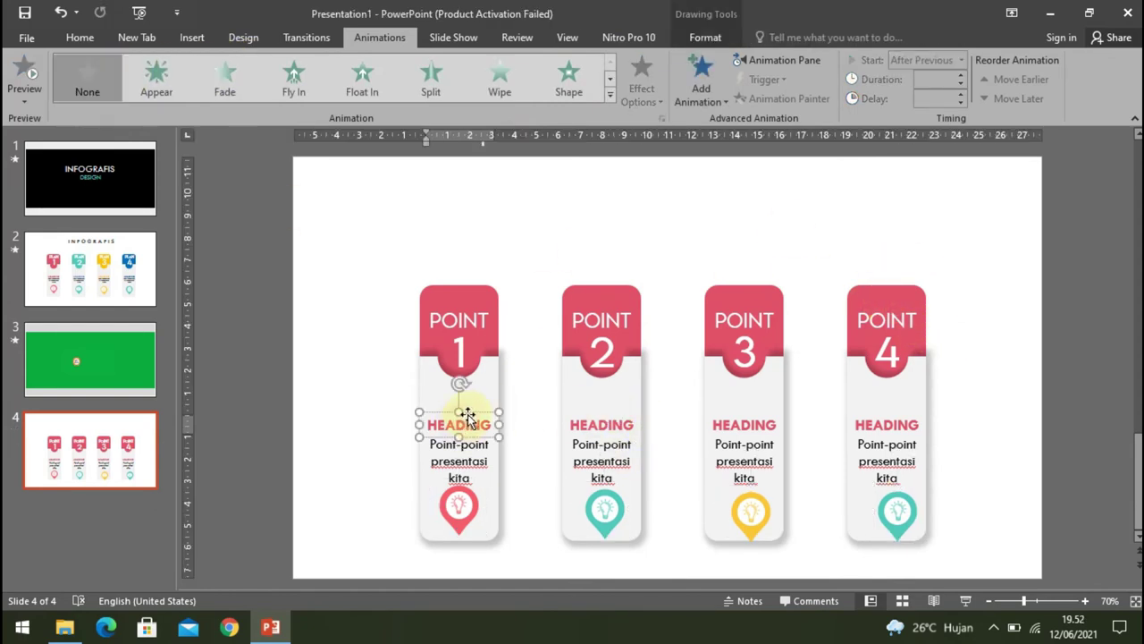
{"action": "left_click", "coordinate": [468, 416]}
{"action": "left_click", "coordinate": [474, 456], "text": "shift"}
{"action": "left_click", "coordinate": [617, 422], "text": "shift"}
{"action": "left_click", "coordinate": [615, 460], "text": "shift"}
{"action": "left_click", "coordinate": [734, 428], "text": "shift"}
{"action": "left_click", "coordinate": [742, 451], "text": "shift"}
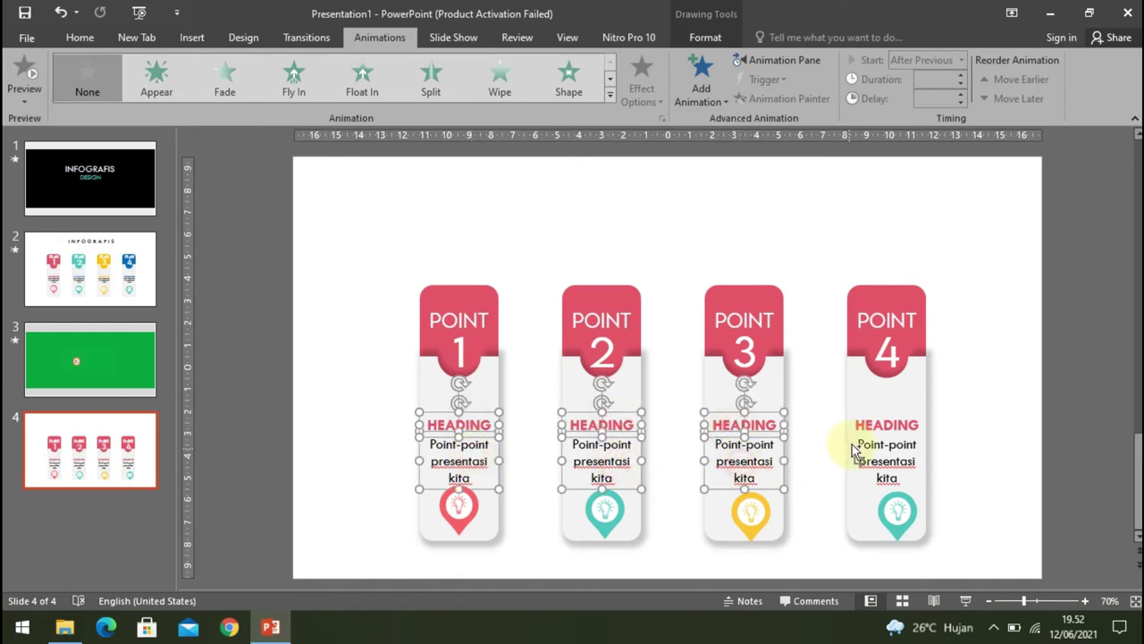
{"action": "left_click", "coordinate": [868, 421], "text": "shift"}
{"action": "left_click", "coordinate": [873, 460], "text": "shift"}
{"action": "key", "text": "Up"}
{"action": "key", "text": "Up"}
{"action": "key", "text": "Up"}
{"action": "key", "text": "Up"}
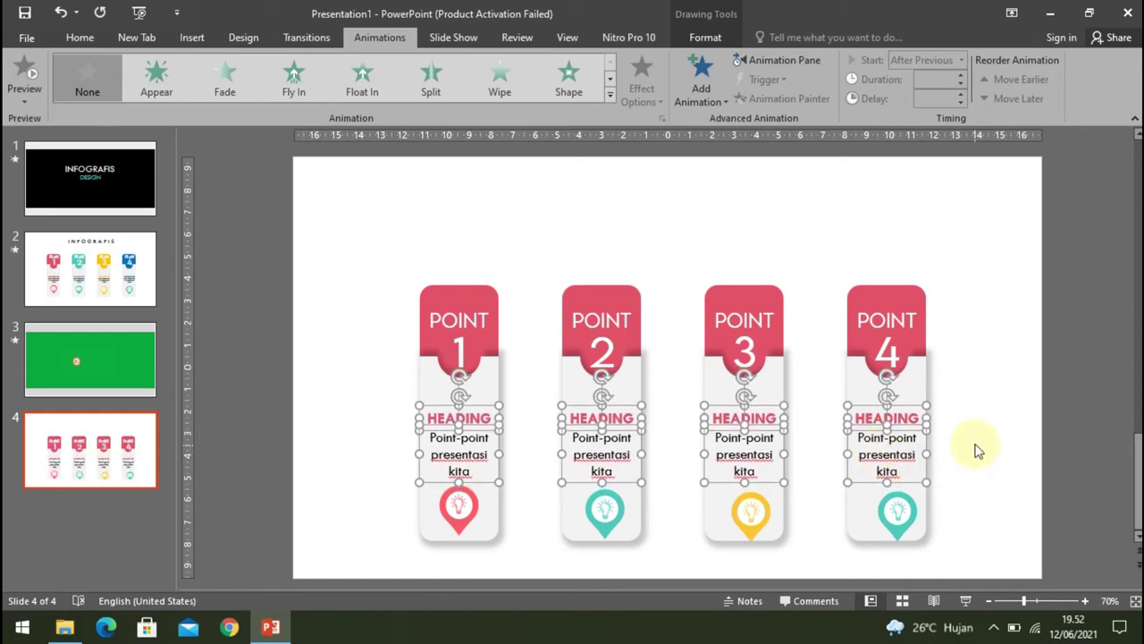
{"action": "left_click", "coordinate": [978, 451]}
{"action": "left_click", "coordinate": [458, 517]}
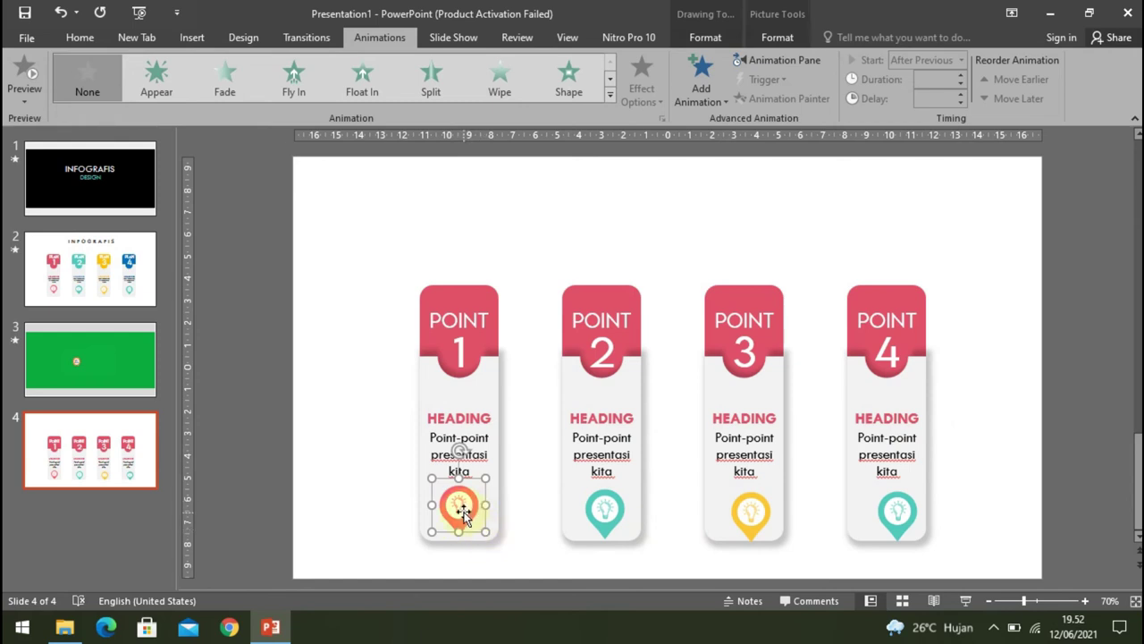
Drag each of the four lightbulbs along the smart guides until they sit level.
{"action": "left_click_drag", "start_coordinate": [461, 507], "coordinate": [460, 509]}
{"action": "left_click_drag", "start_coordinate": [605, 510], "coordinate": [599, 506]}
{"action": "left_click_drag", "start_coordinate": [756, 523], "coordinate": [749, 511]}
{"action": "left_click_drag", "start_coordinate": [898, 519], "coordinate": [886, 510]}
{"action": "left_click", "coordinate": [983, 441]}
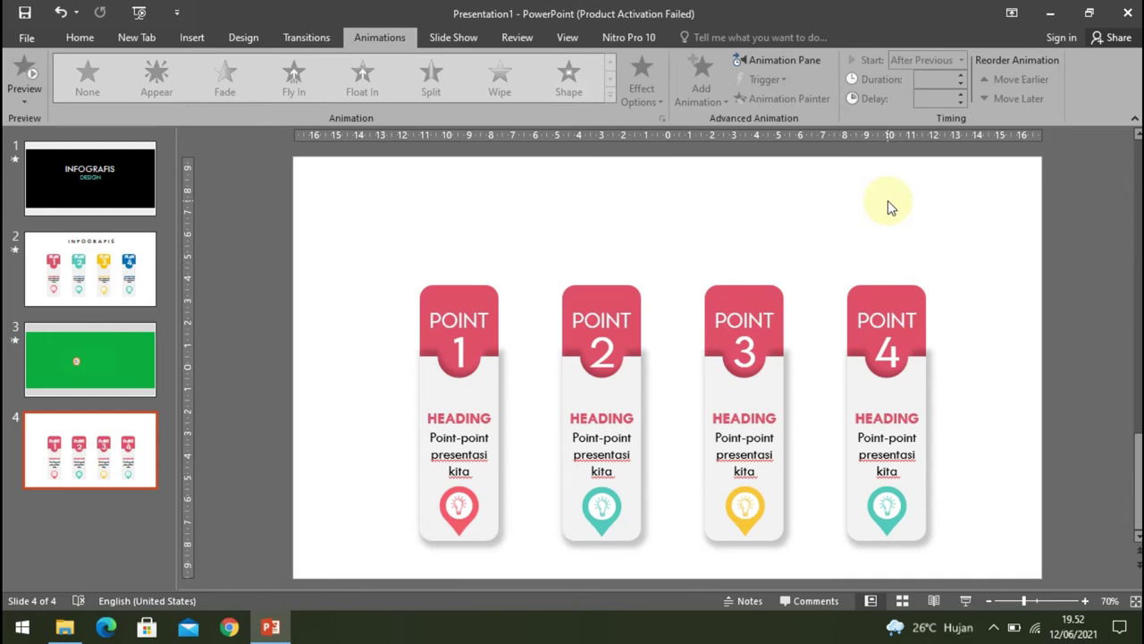
Copy slide 2's INFOGRAFIS title box and paste it at the top of slide 4.
{"action": "left_click", "coordinate": [92, 249]}
{"action": "left_click", "coordinate": [653, 202]}
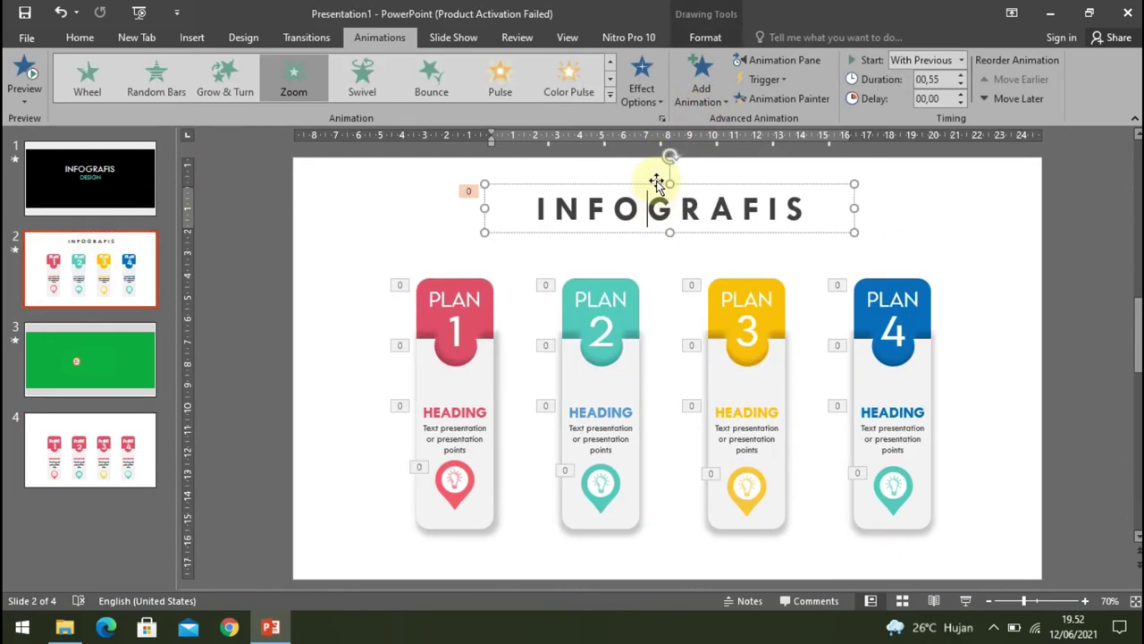
{"action": "left_click", "coordinate": [656, 185]}
{"action": "left_click", "coordinate": [76, 438]}
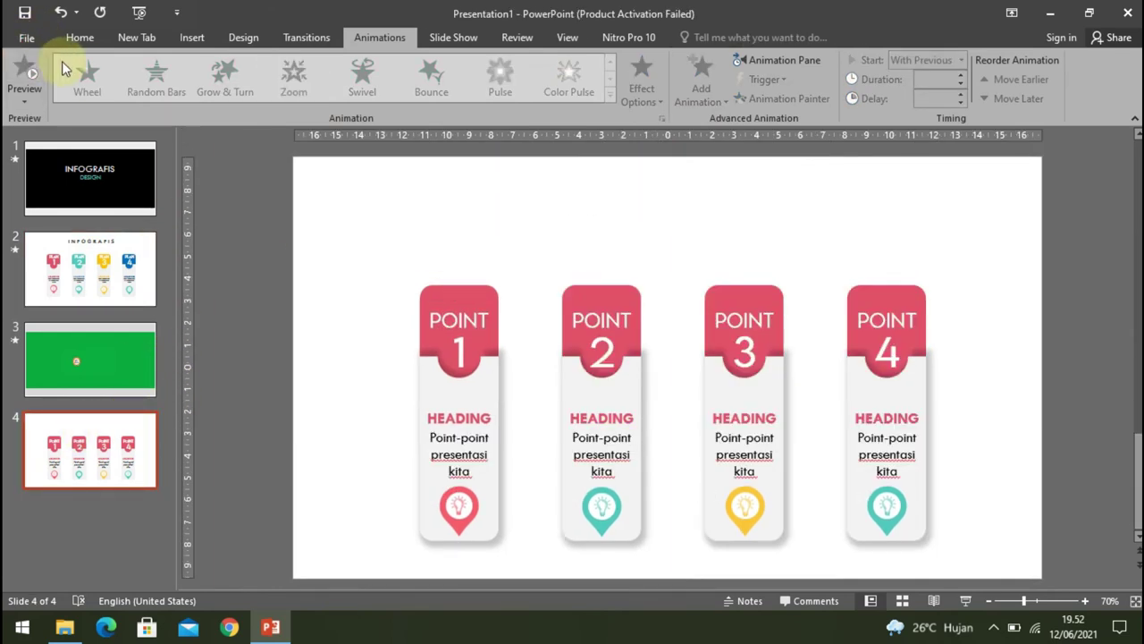
{"action": "key", "text": "ctrl+v"}
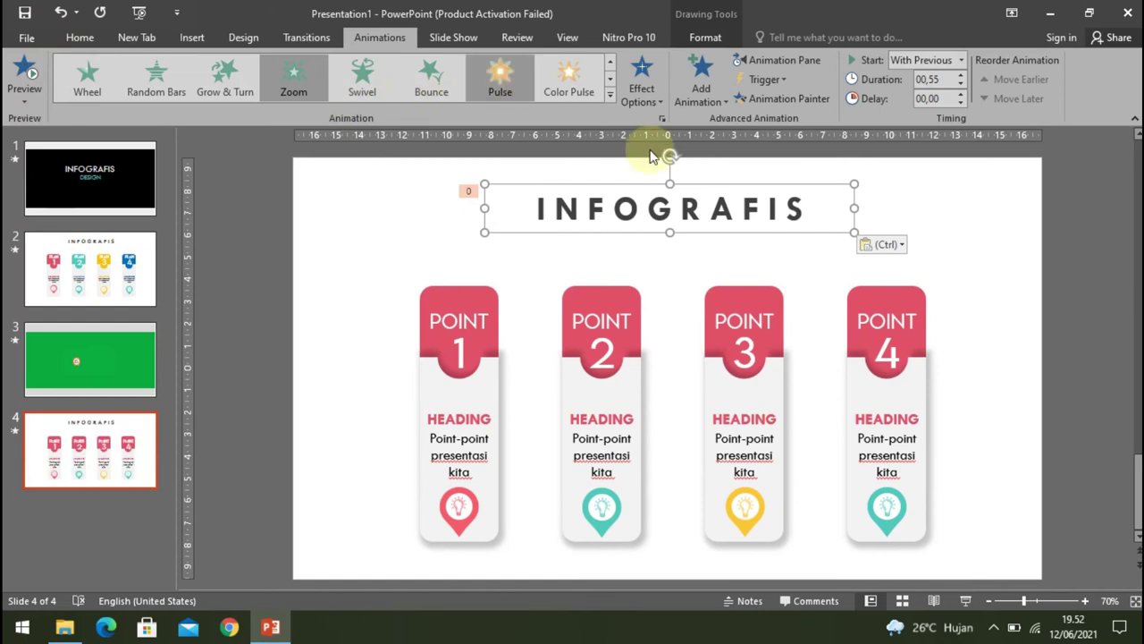
{"action": "left_click", "coordinate": [956, 221]}
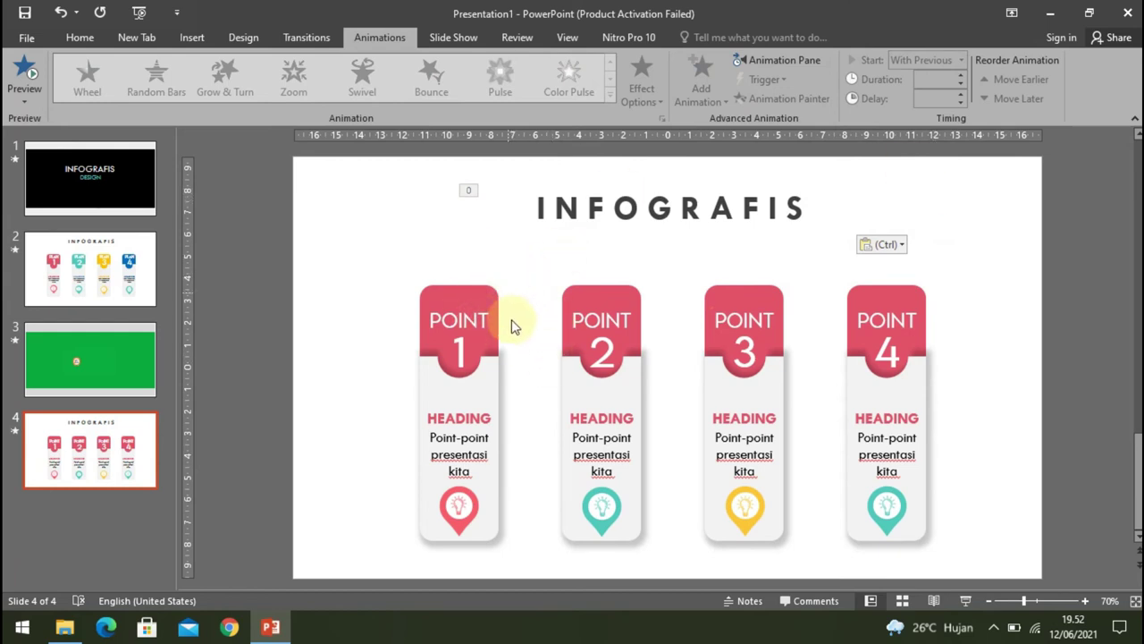
{"action": "left_click", "coordinate": [487, 377]}
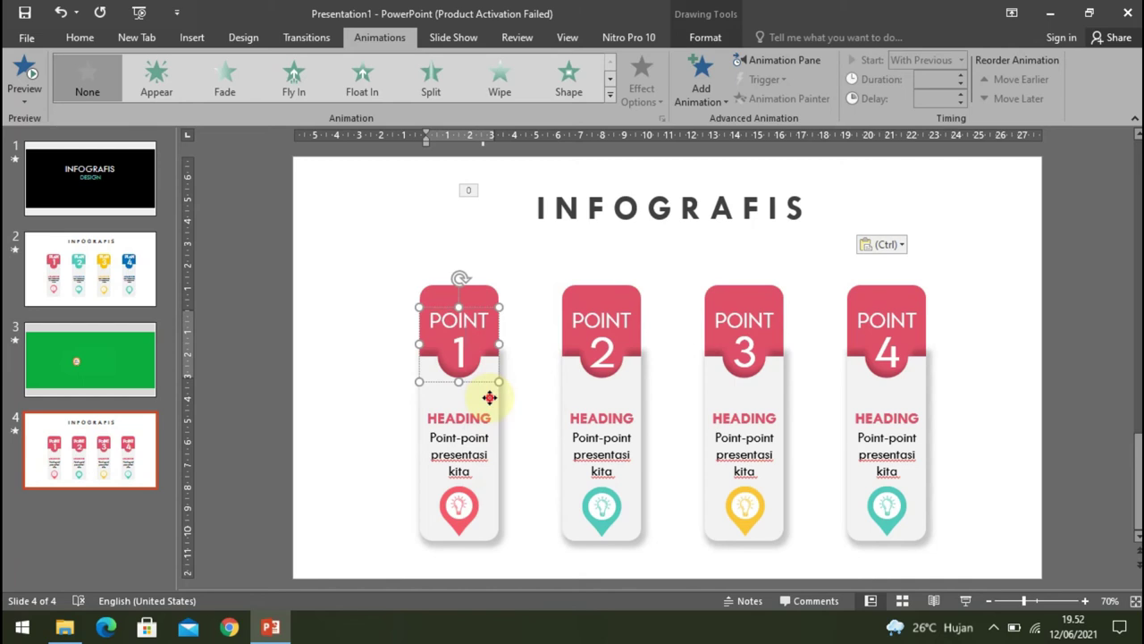
Give the POINT 1 card body a Float In animation floating upward.
{"action": "left_click", "coordinate": [489, 397]}
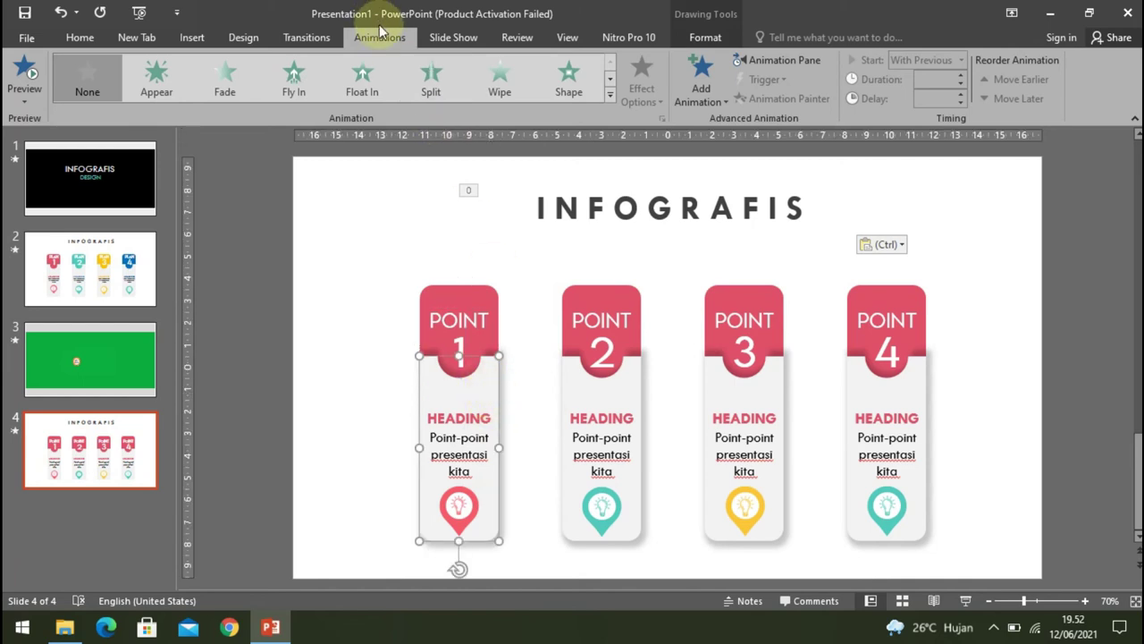
{"action": "left_click", "coordinate": [368, 89]}
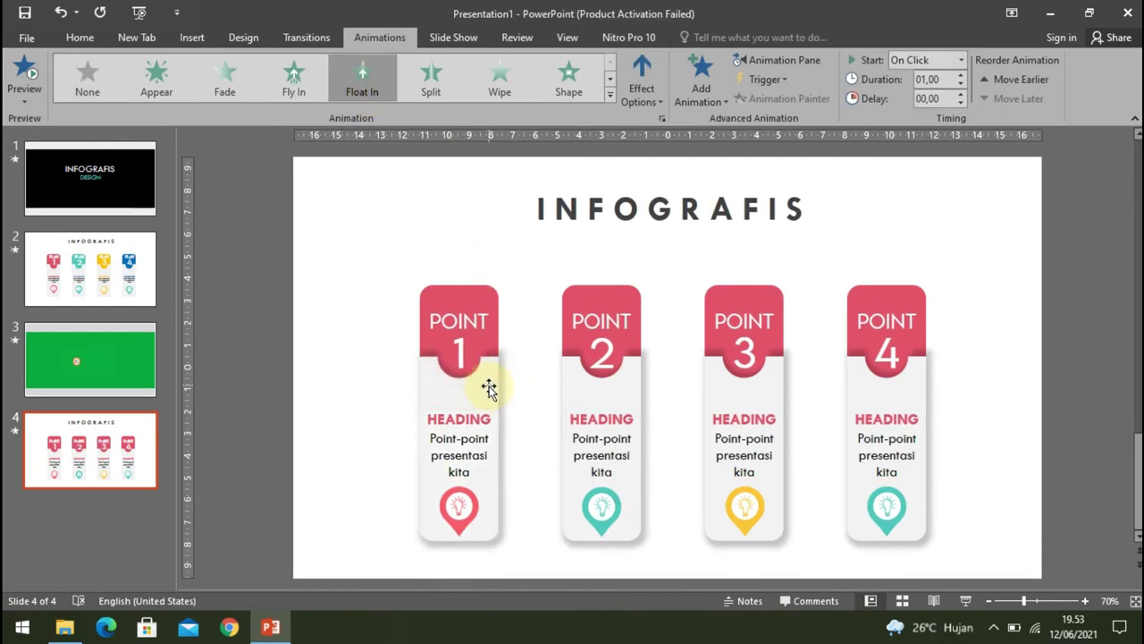
{"action": "left_click", "coordinate": [661, 102]}
{"action": "left_click", "coordinate": [671, 149]}
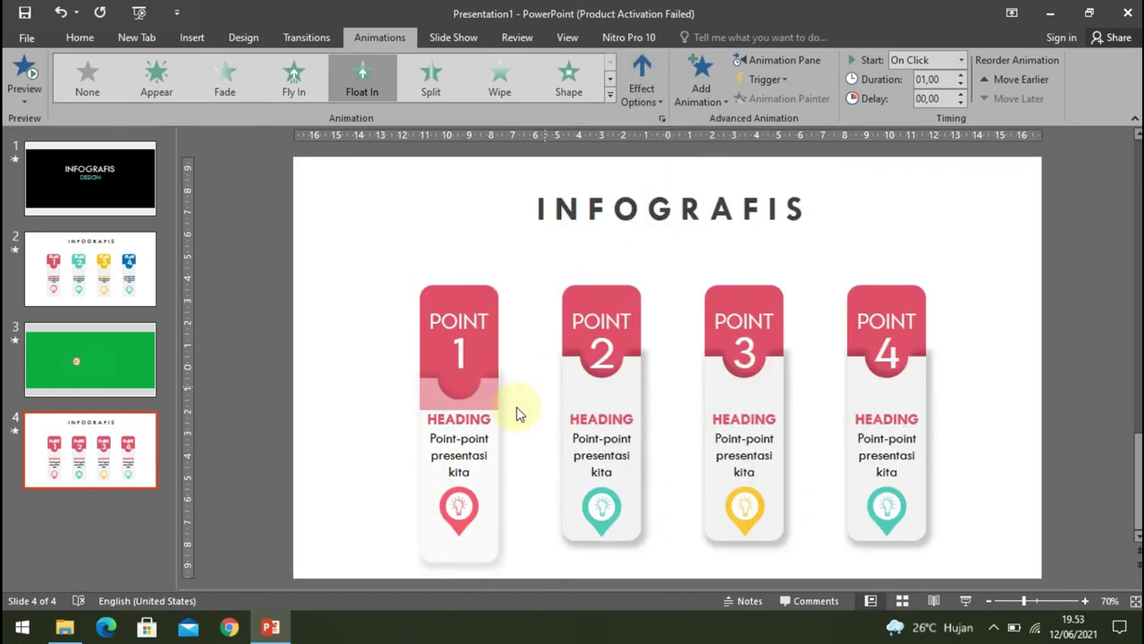
Keep the animation starting On Click and shorten its duration to 00,75 seconds.
{"action": "left_click", "coordinate": [961, 61]}
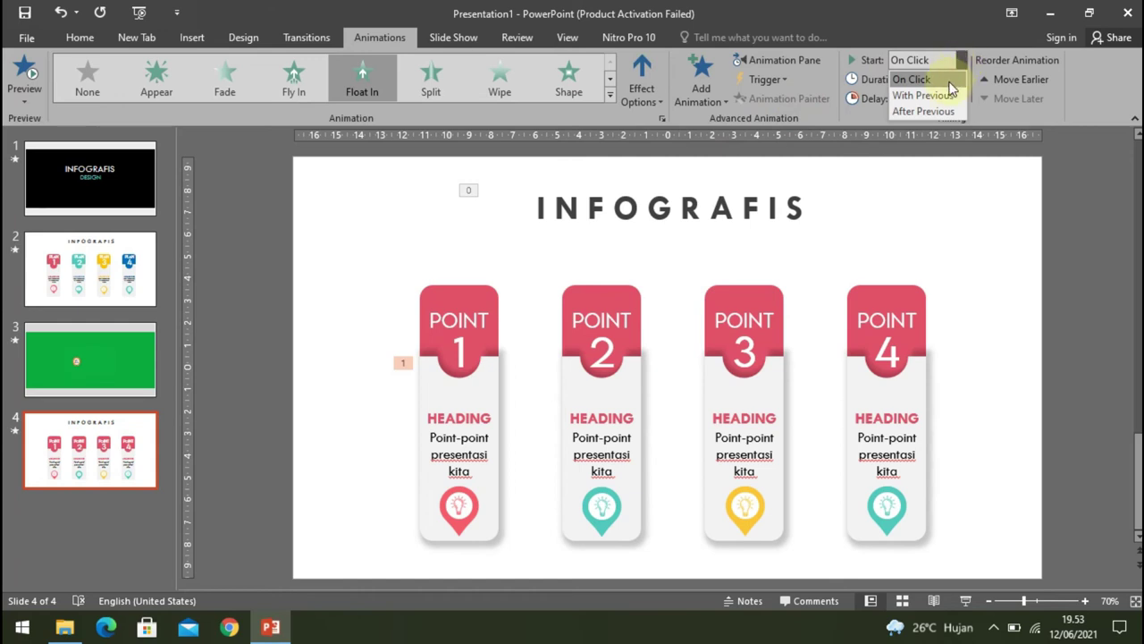
{"action": "left_click", "coordinate": [949, 80]}
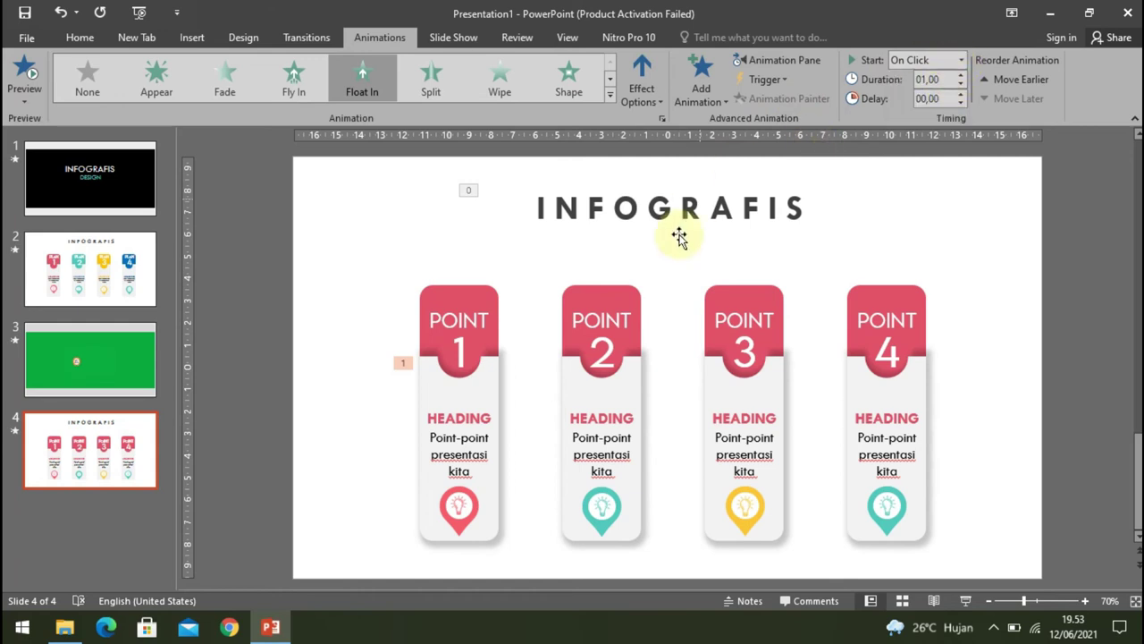
{"action": "left_click", "coordinate": [961, 85]}
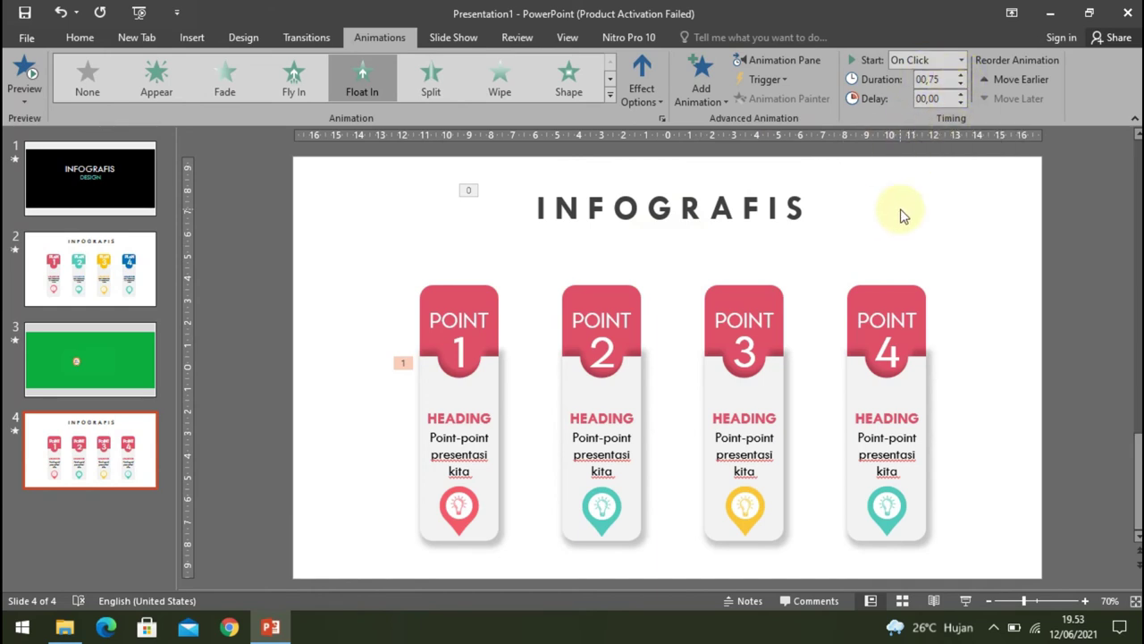
{"action": "left_click", "coordinate": [488, 287]}
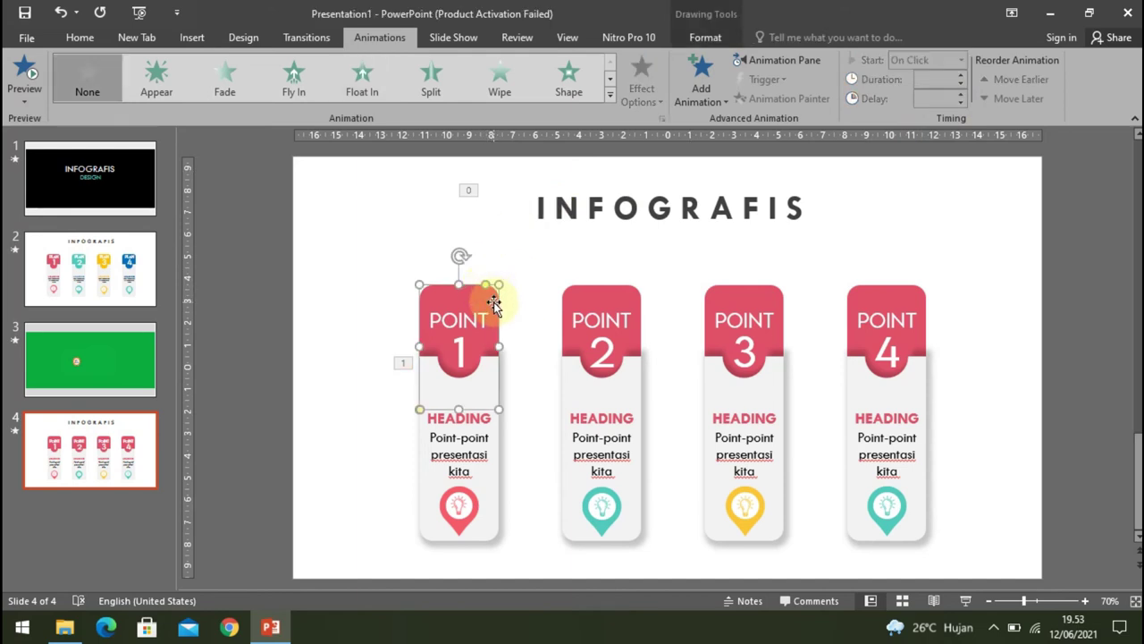
Give the Point 1 red header a Float In that starts After Previous.
{"action": "left_click", "coordinate": [365, 77]}
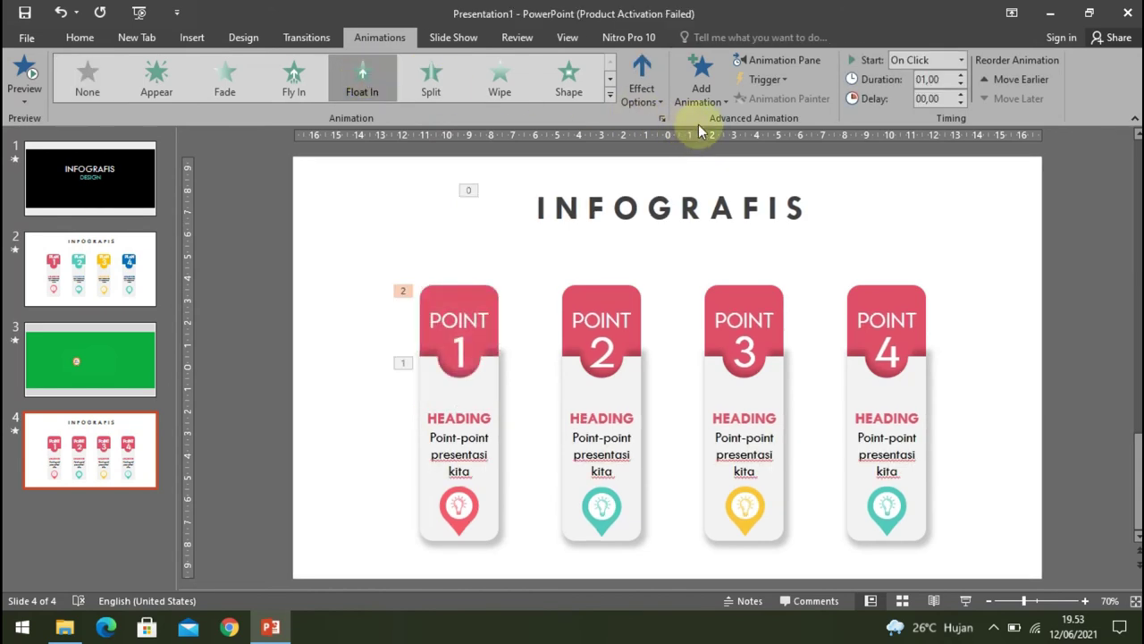
{"action": "left_click", "coordinate": [963, 60]}
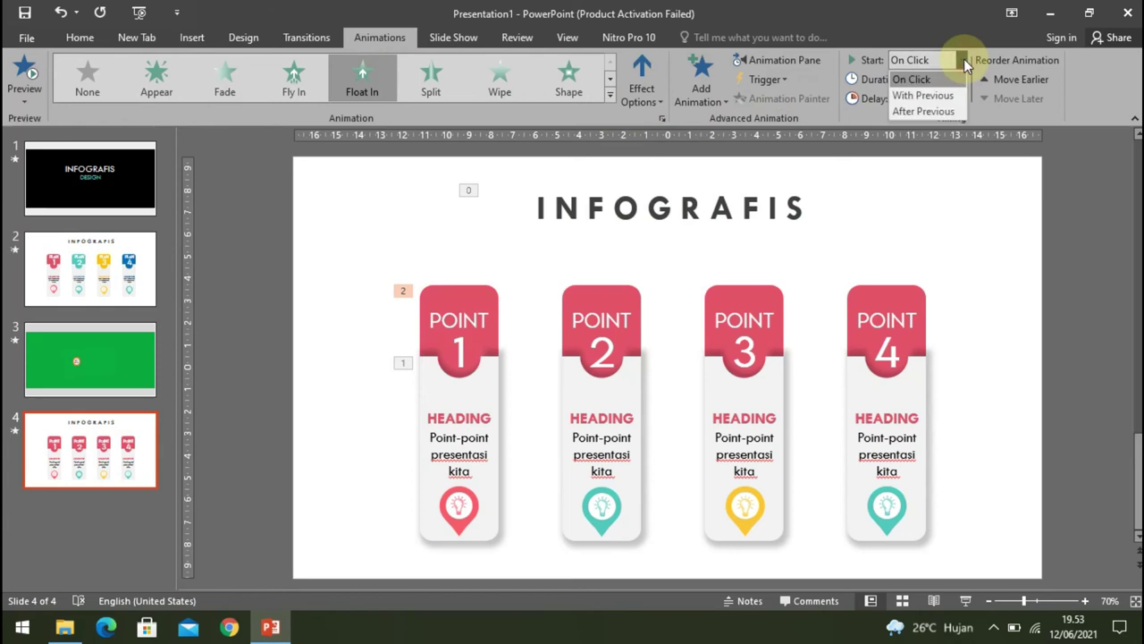
{"action": "left_click", "coordinate": [943, 112]}
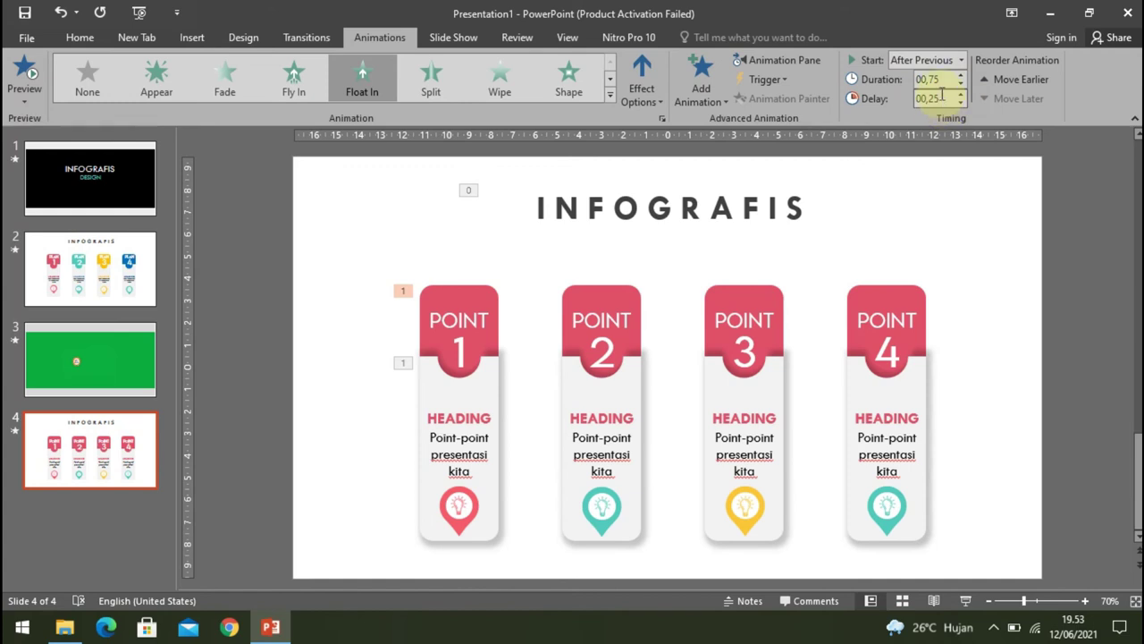
{"action": "left_click", "coordinate": [474, 419]}
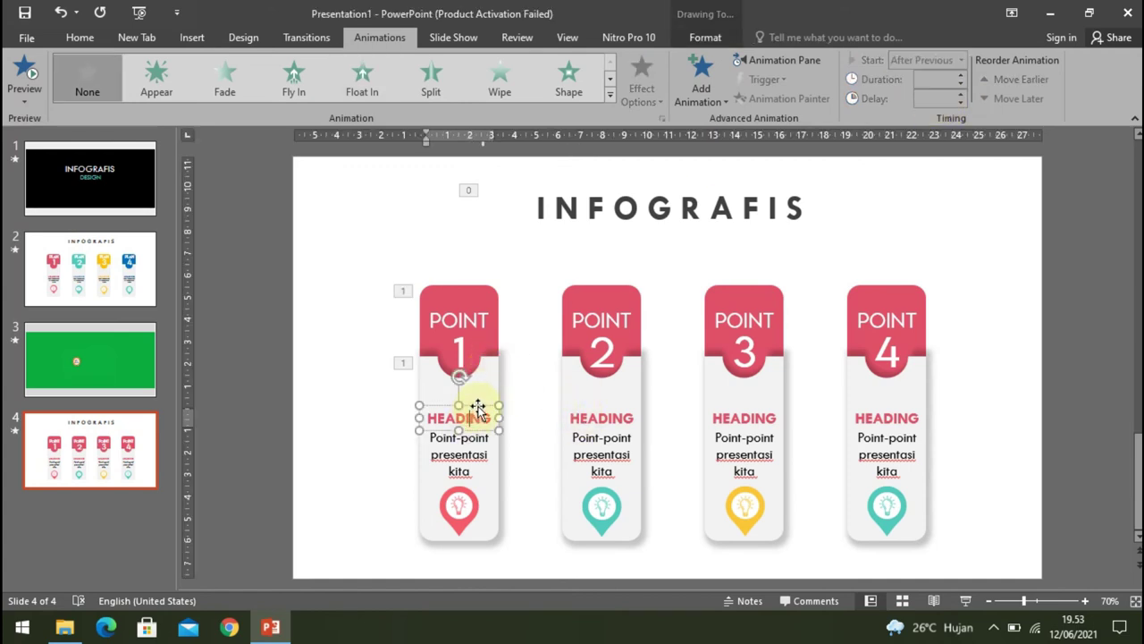
Float In Point 1's HEADING, body text and lightbulb icon After Previous, lasting 0.75 s.
{"action": "left_click", "coordinate": [478, 409]}
{"action": "left_click", "coordinate": [475, 446], "text": "shift"}
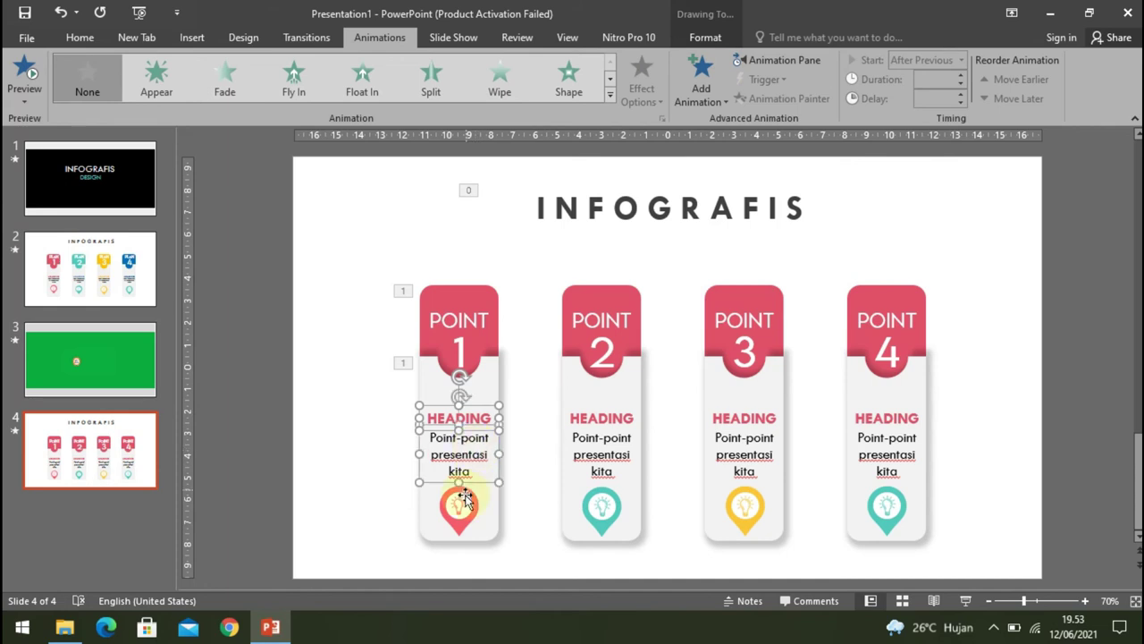
{"action": "left_click", "coordinate": [463, 507], "text": "shift"}
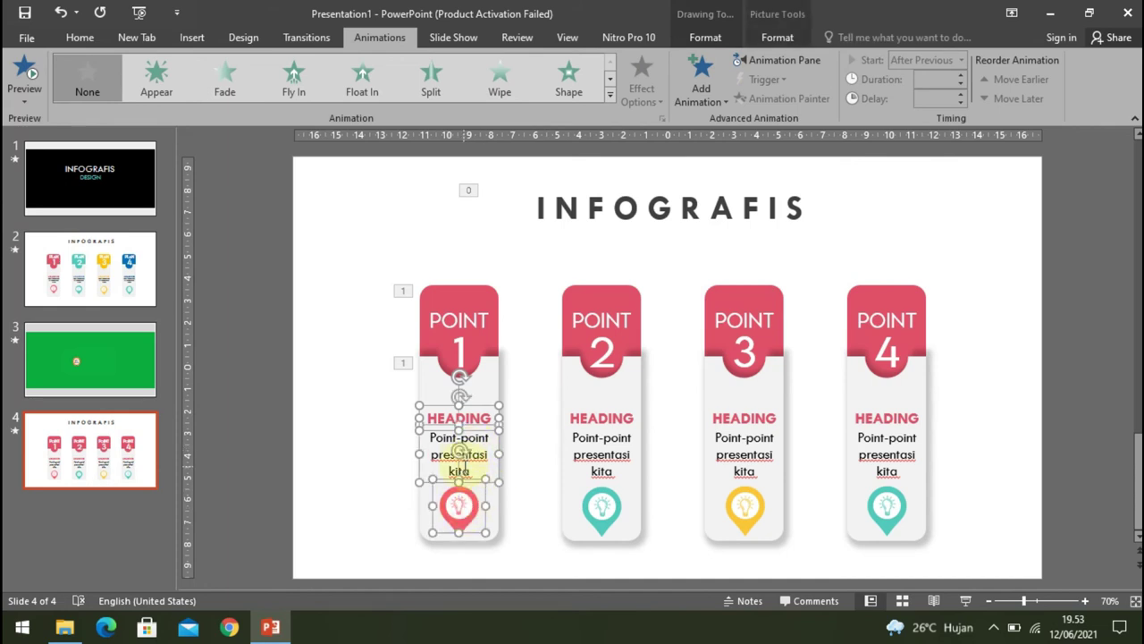
{"action": "left_click", "coordinate": [358, 88]}
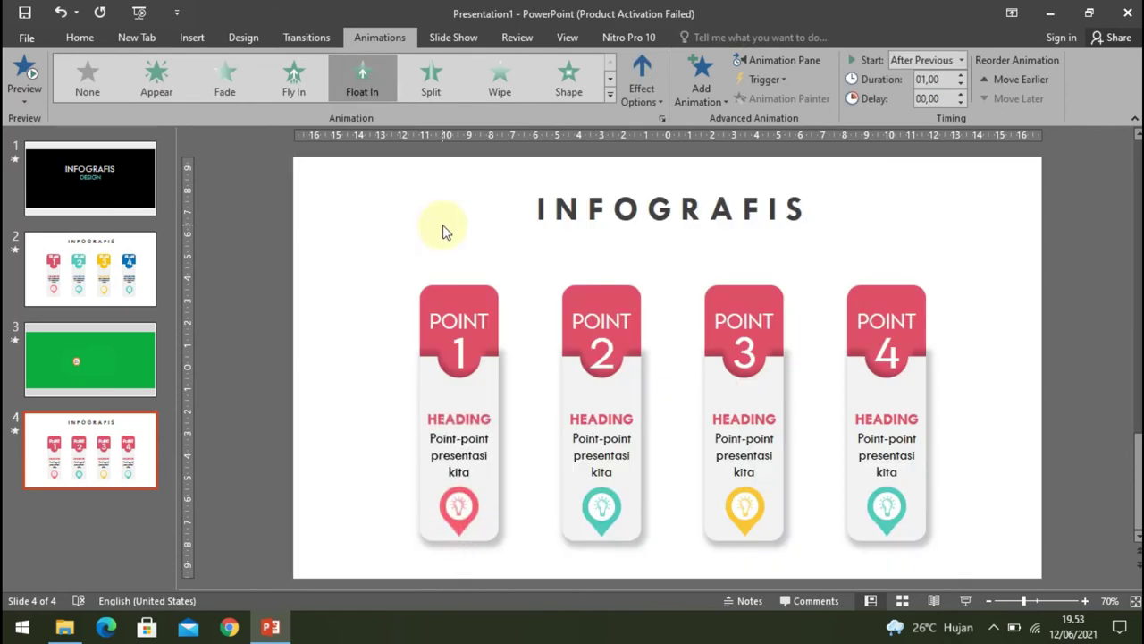
{"action": "left_click", "coordinate": [962, 61]}
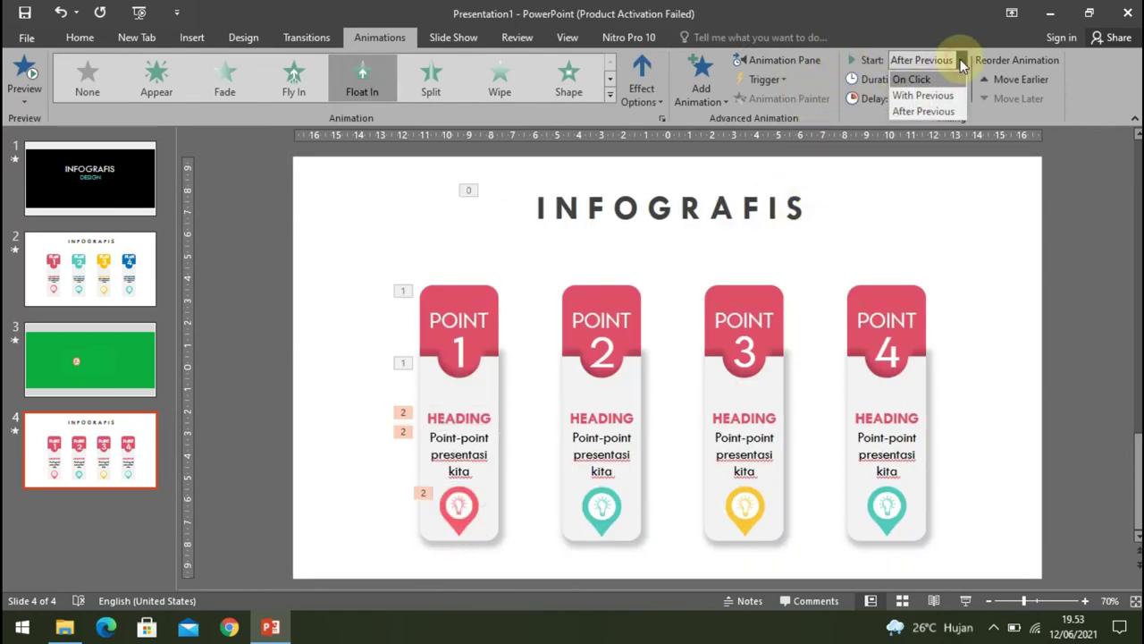
{"action": "left_click", "coordinate": [943, 112]}
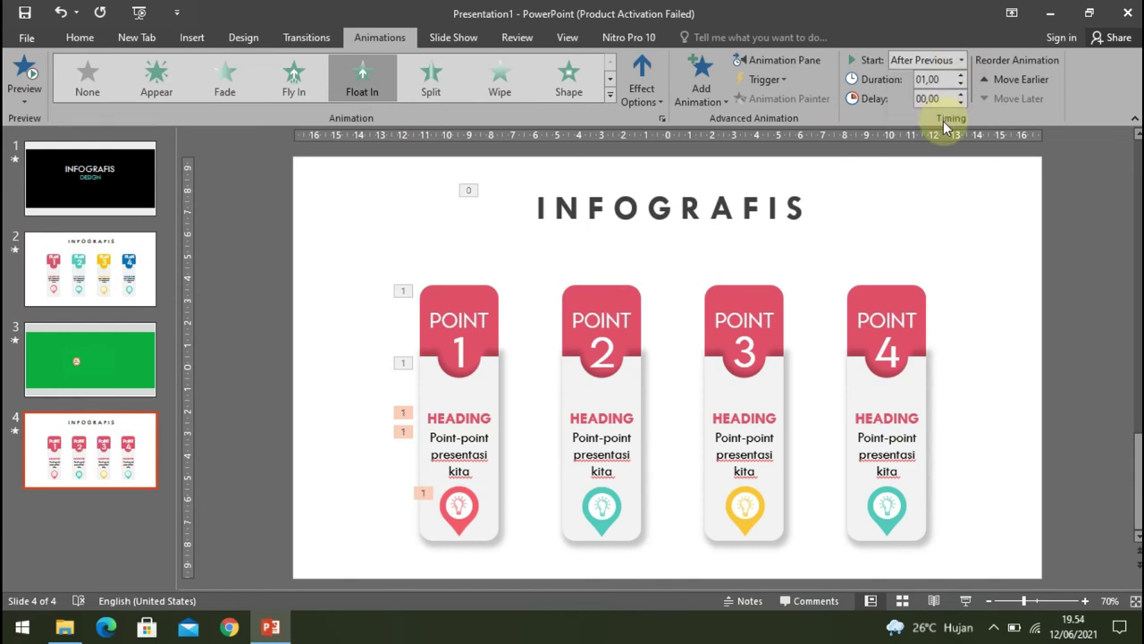
{"action": "left_click", "coordinate": [962, 85]}
{"action": "left_click", "coordinate": [951, 223]}
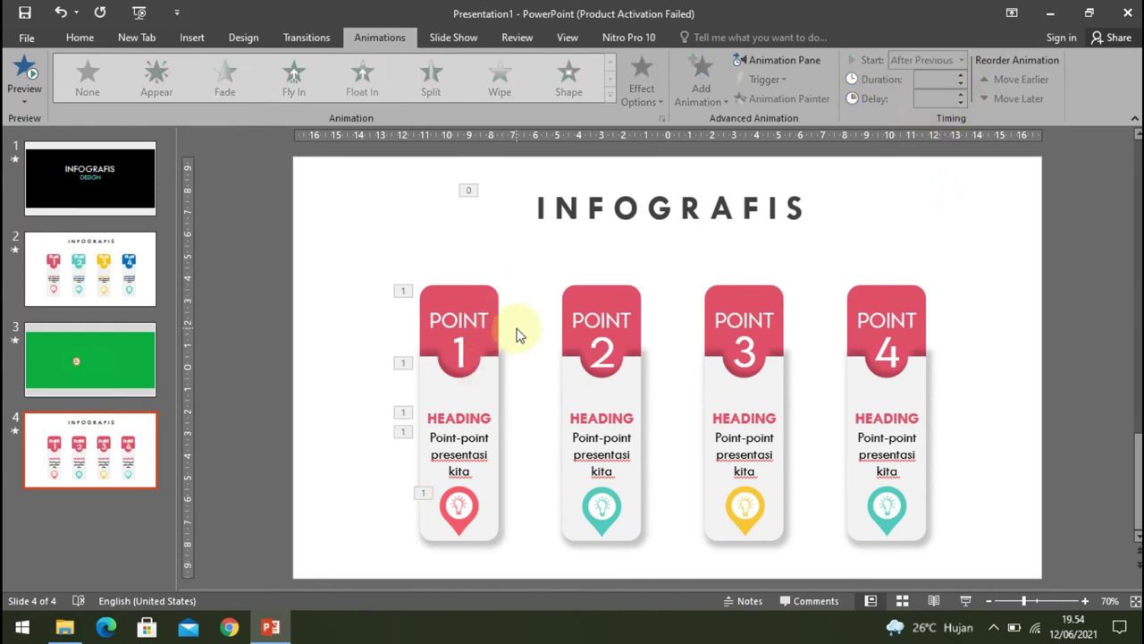
Float In the Point 2 card body After Previous with a 0.25 s delay.
{"action": "left_click", "coordinate": [637, 384]}
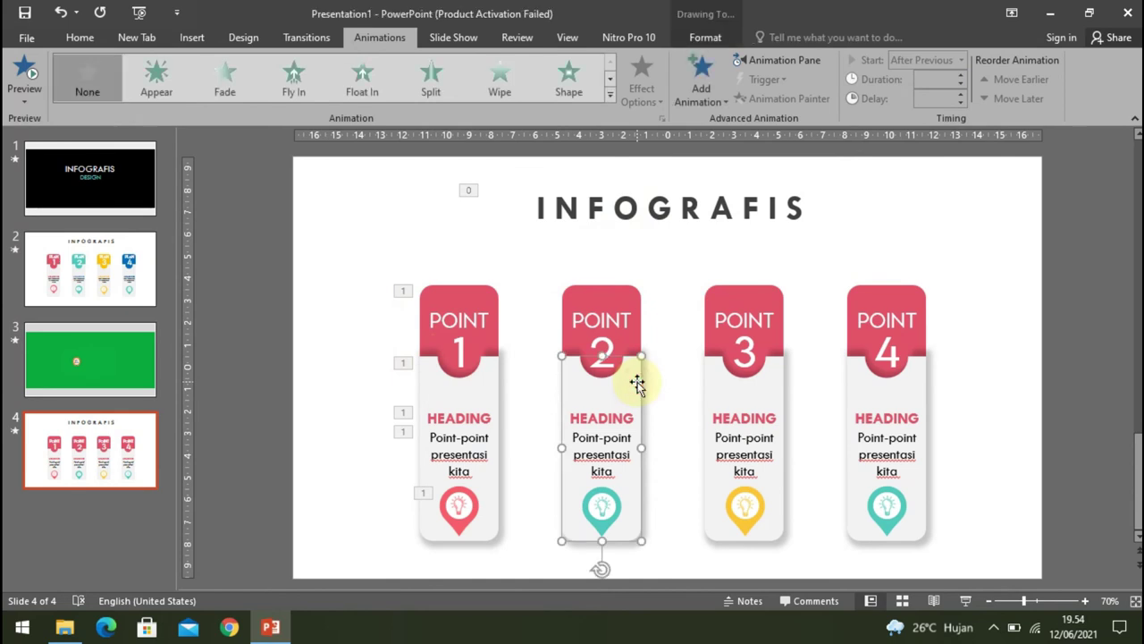
{"action": "left_click", "coordinate": [363, 73]}
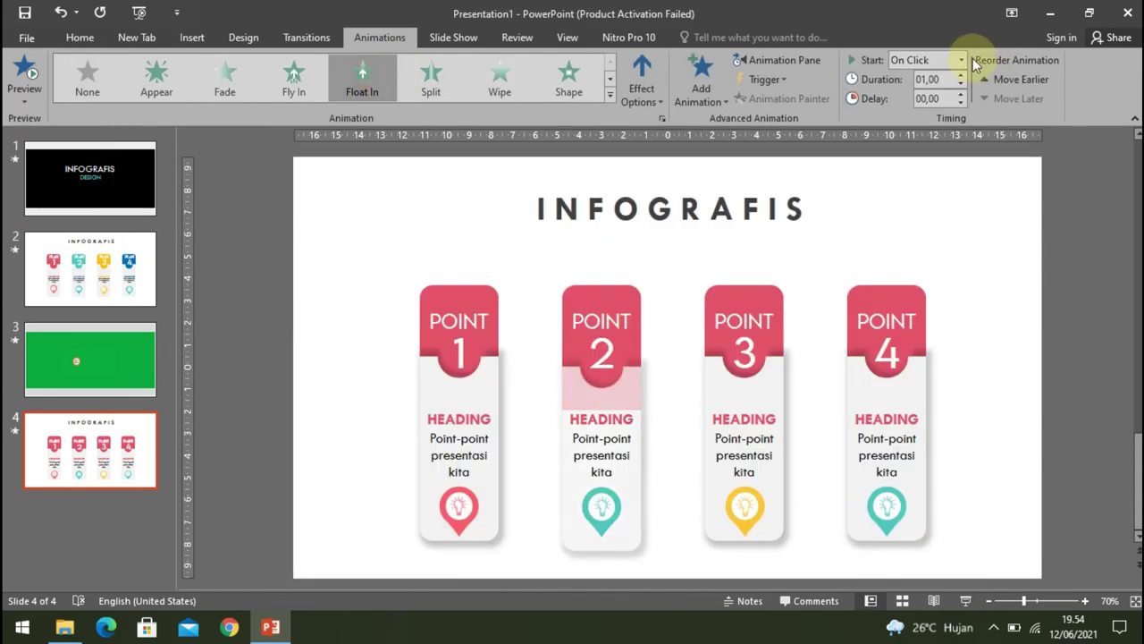
{"action": "left_click", "coordinate": [963, 60]}
{"action": "left_click", "coordinate": [929, 109]}
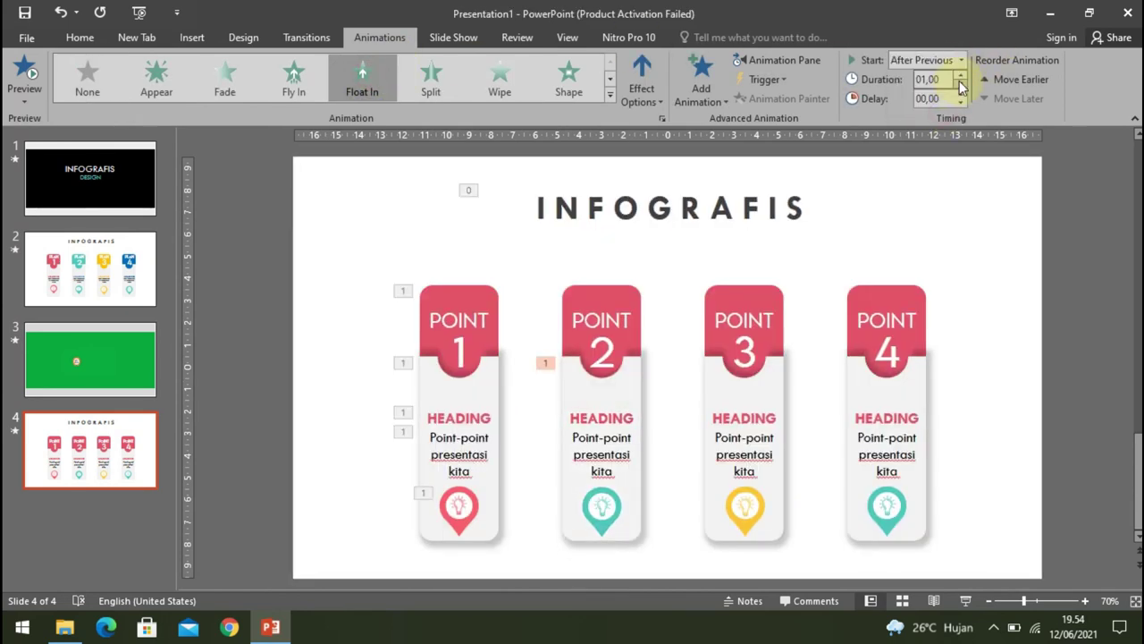
{"action": "left_click", "coordinate": [961, 94]}
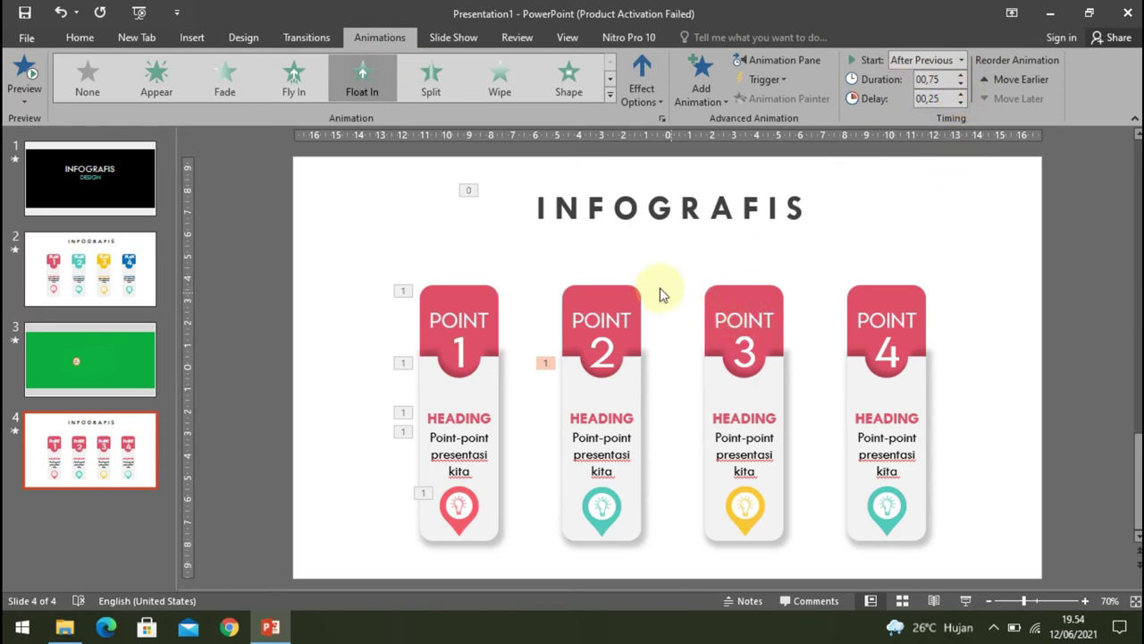
Float In Point 2's red header After Previous, lasting 0.75 s.
{"action": "left_click", "coordinate": [632, 290]}
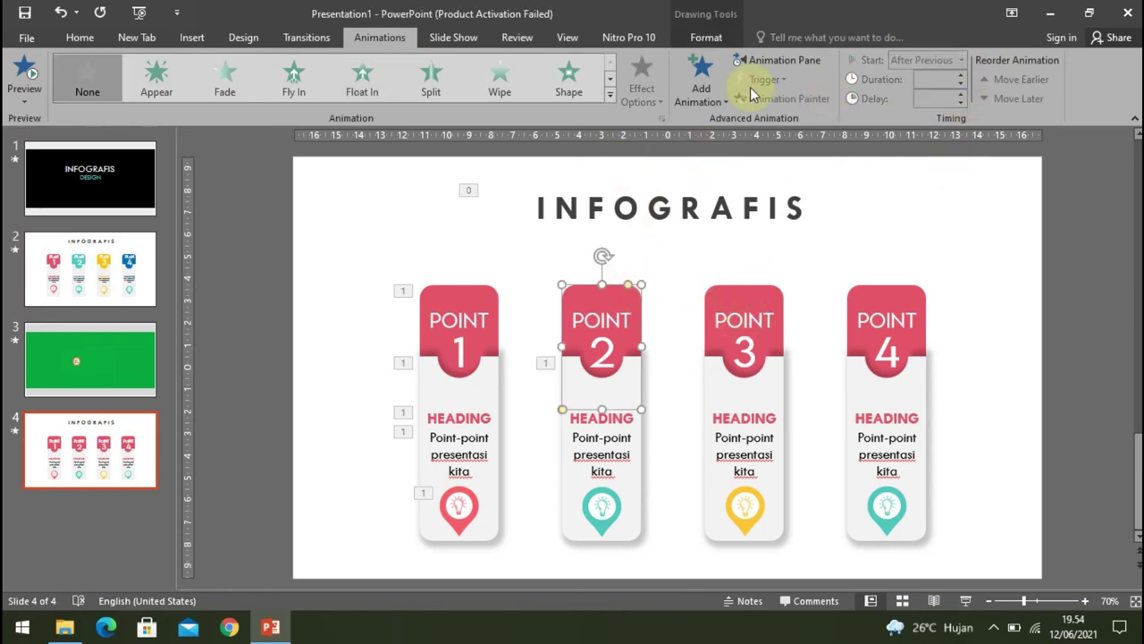
{"action": "left_click", "coordinate": [360, 73]}
{"action": "left_click", "coordinate": [961, 60]}
{"action": "left_click", "coordinate": [939, 111]}
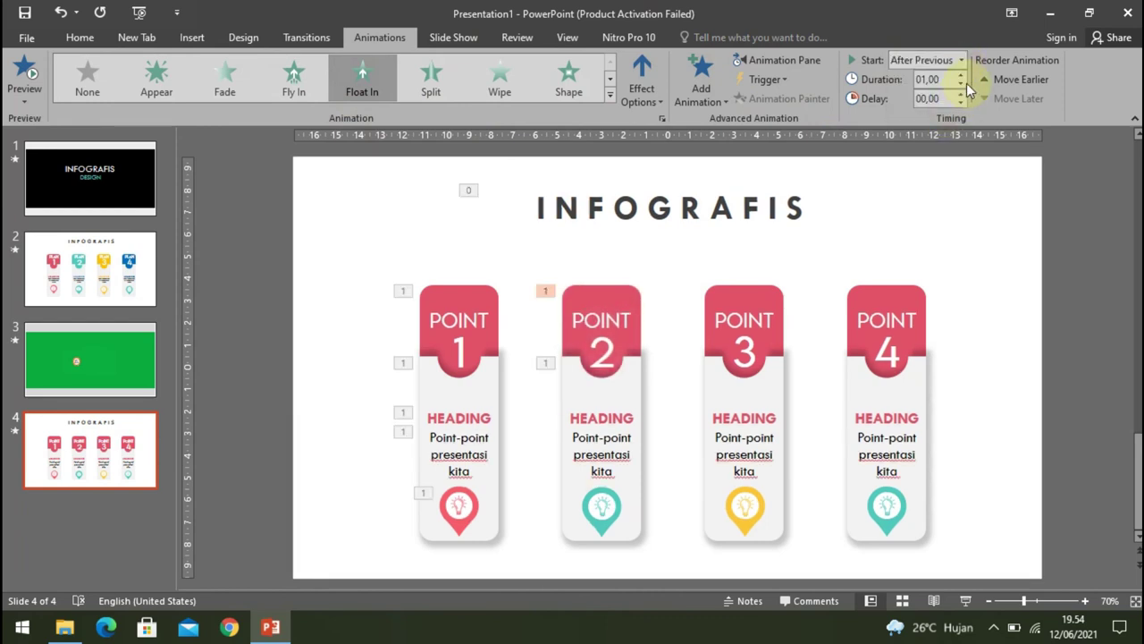
{"action": "left_click", "coordinate": [961, 85]}
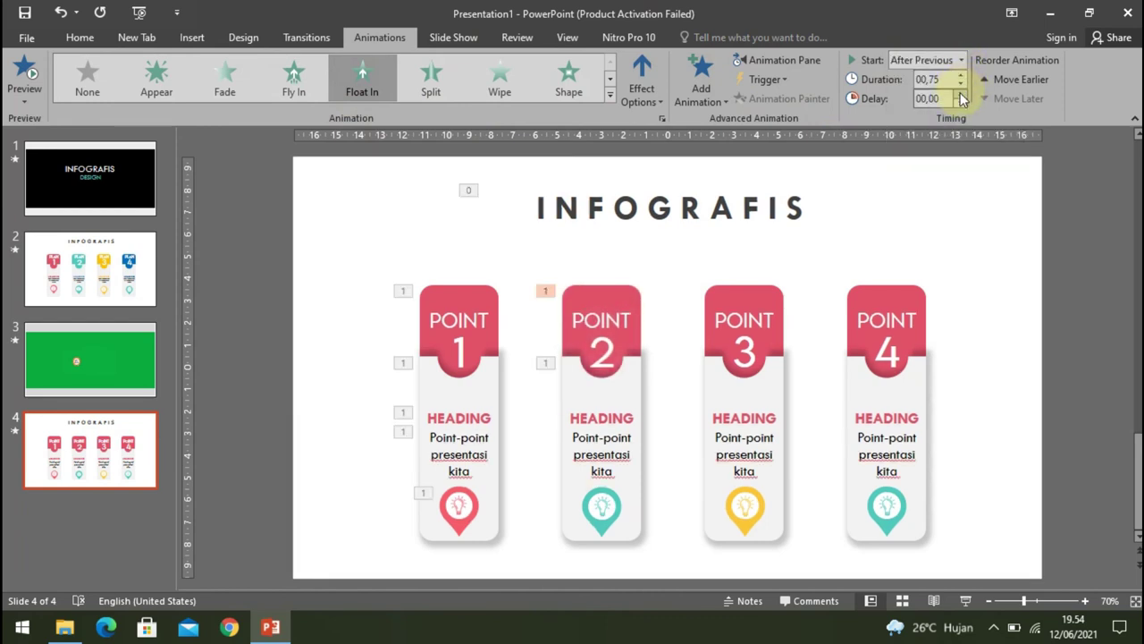
Apply Float In to Point 2's HEADING, body text and lightbulb icon together.
{"action": "left_click", "coordinate": [621, 410]}
{"action": "left_click", "coordinate": [607, 440], "text": "shift"}
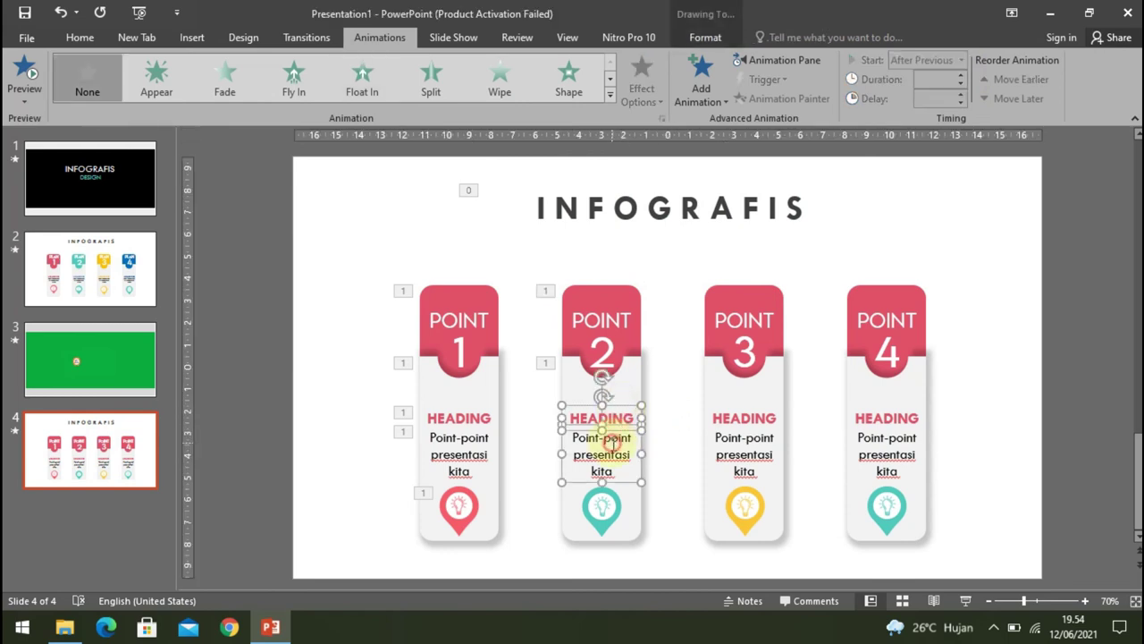
{"action": "left_click", "coordinate": [605, 498], "text": "shift"}
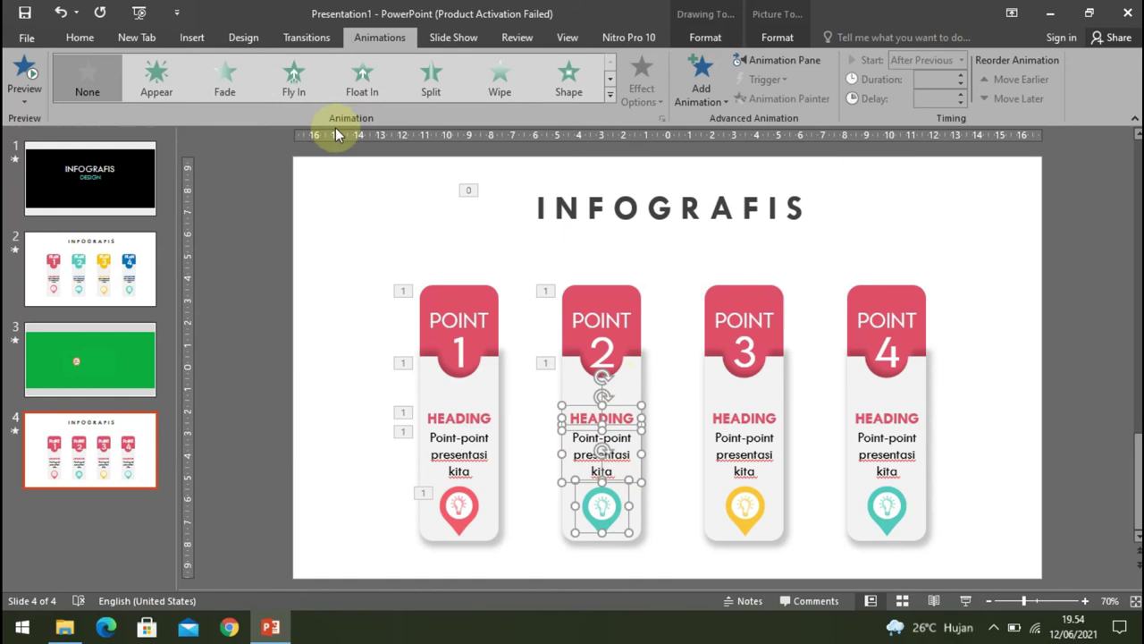
{"action": "left_click", "coordinate": [359, 89]}
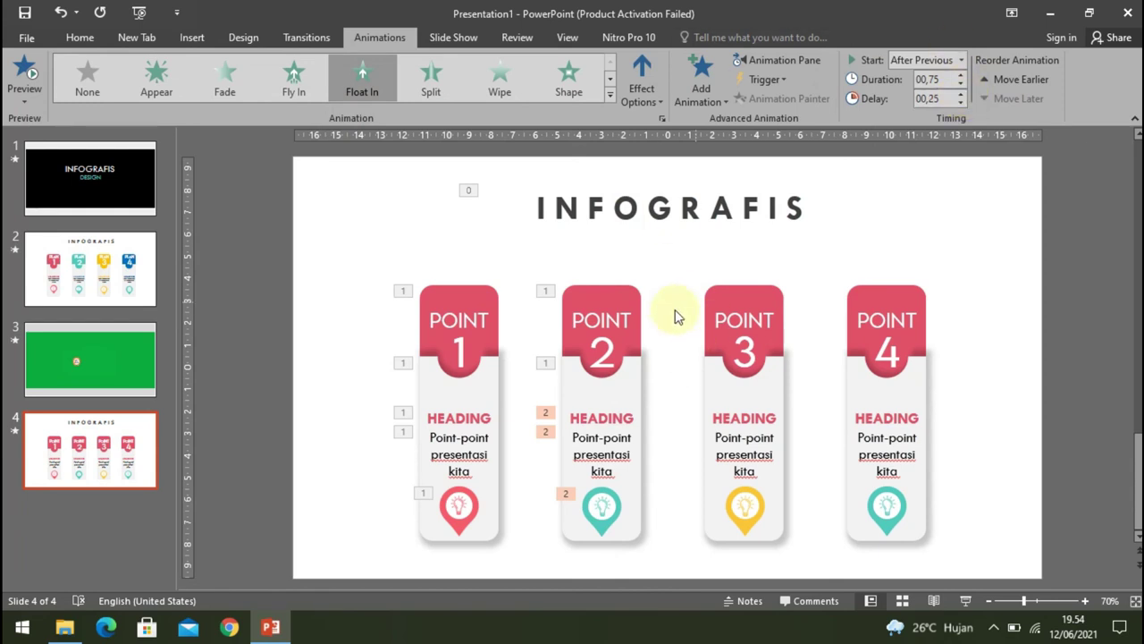
Float In the Point 3 card body After Previous with a 0.25 s delay.
{"action": "left_click", "coordinate": [782, 388]}
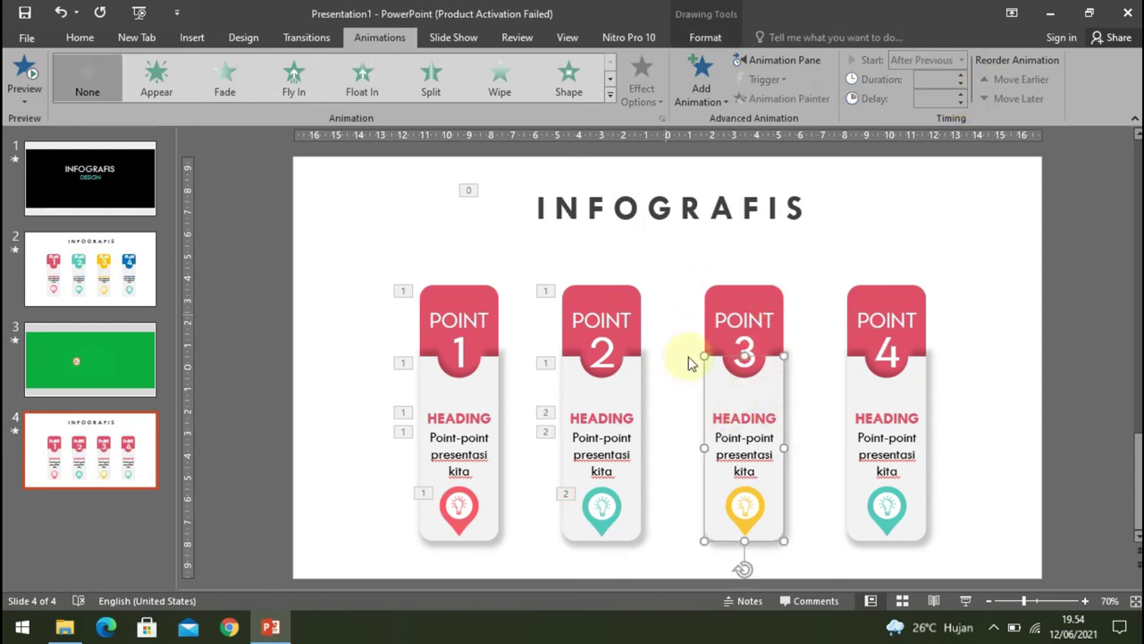
{"action": "left_click", "coordinate": [363, 85]}
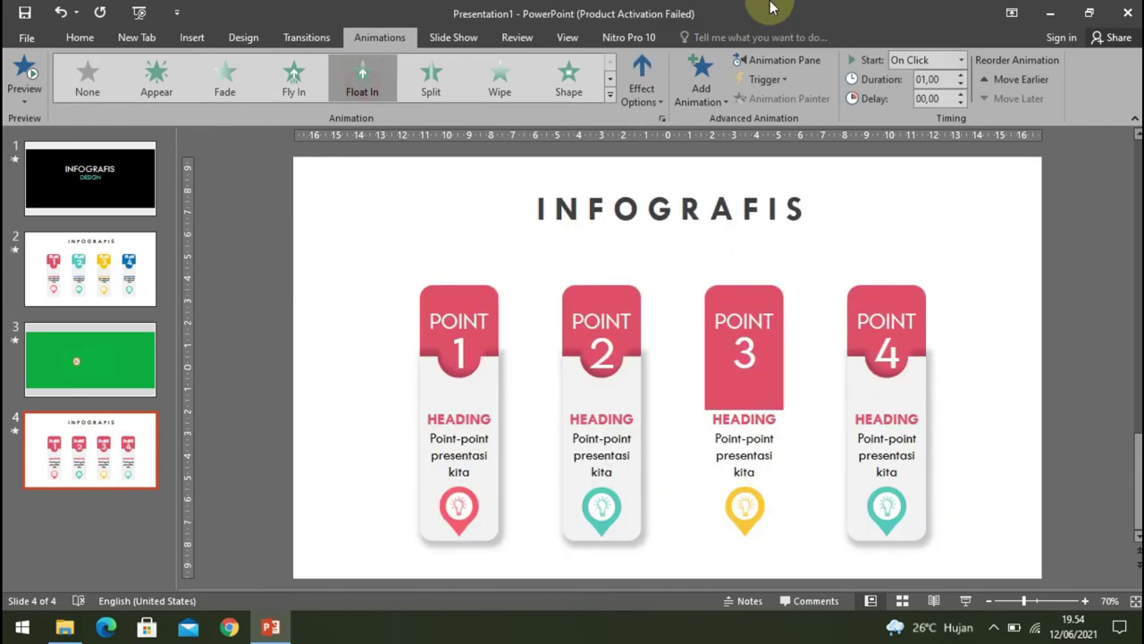
{"action": "left_click", "coordinate": [961, 59]}
{"action": "left_click", "coordinate": [949, 119]}
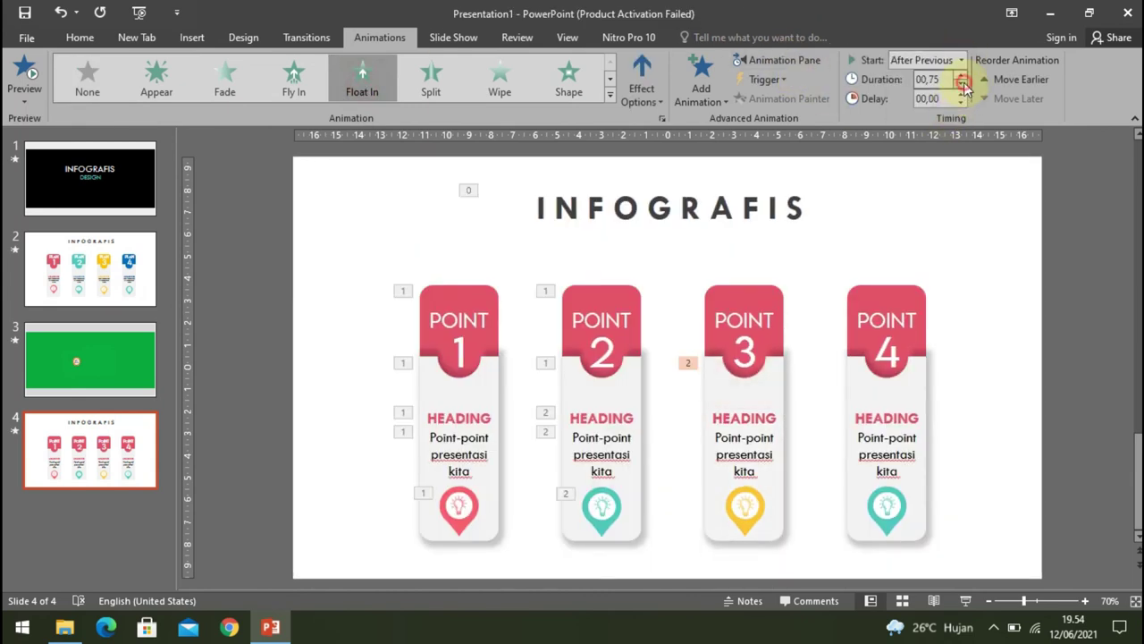
{"action": "left_click", "coordinate": [963, 94]}
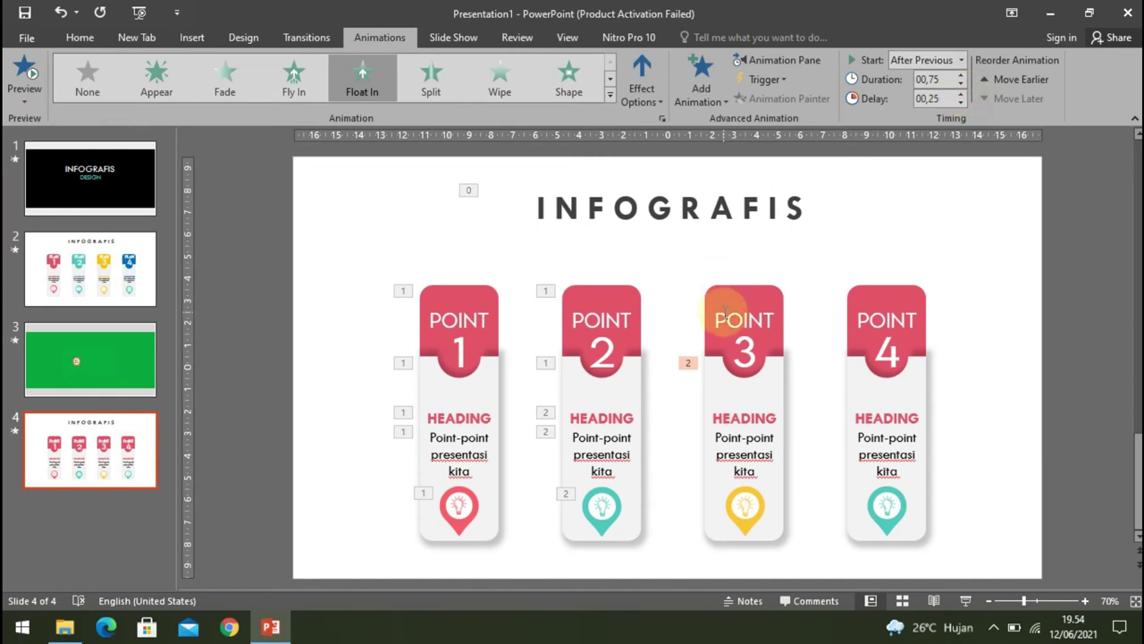
Float In the POINT 3 red header, starting After Previous.
{"action": "left_click", "coordinate": [770, 295]}
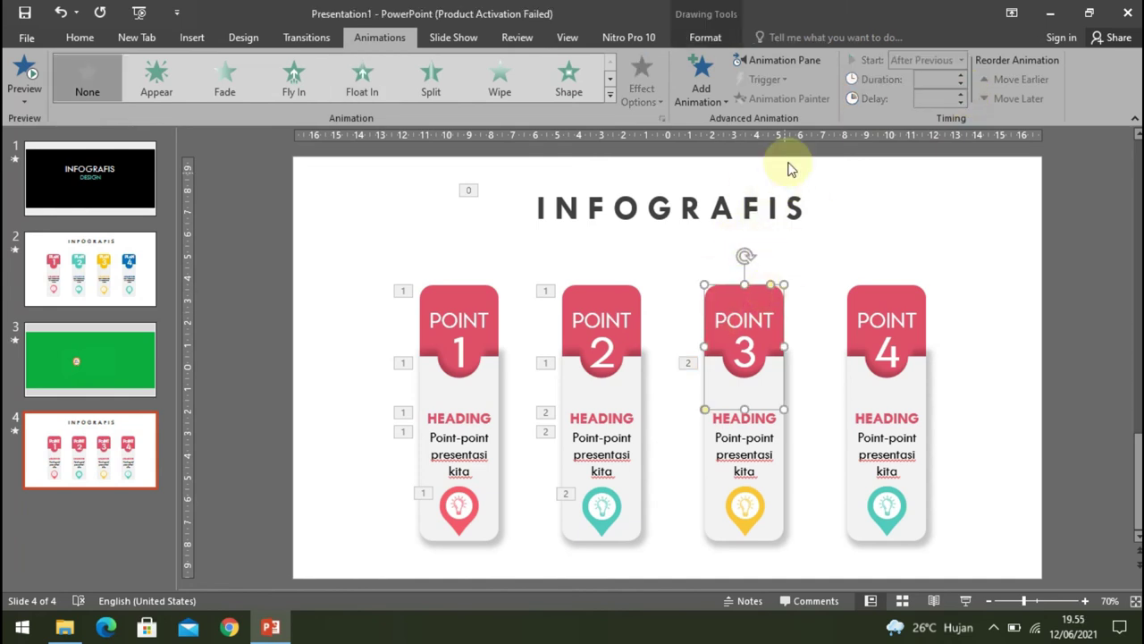
{"action": "left_click", "coordinate": [362, 79]}
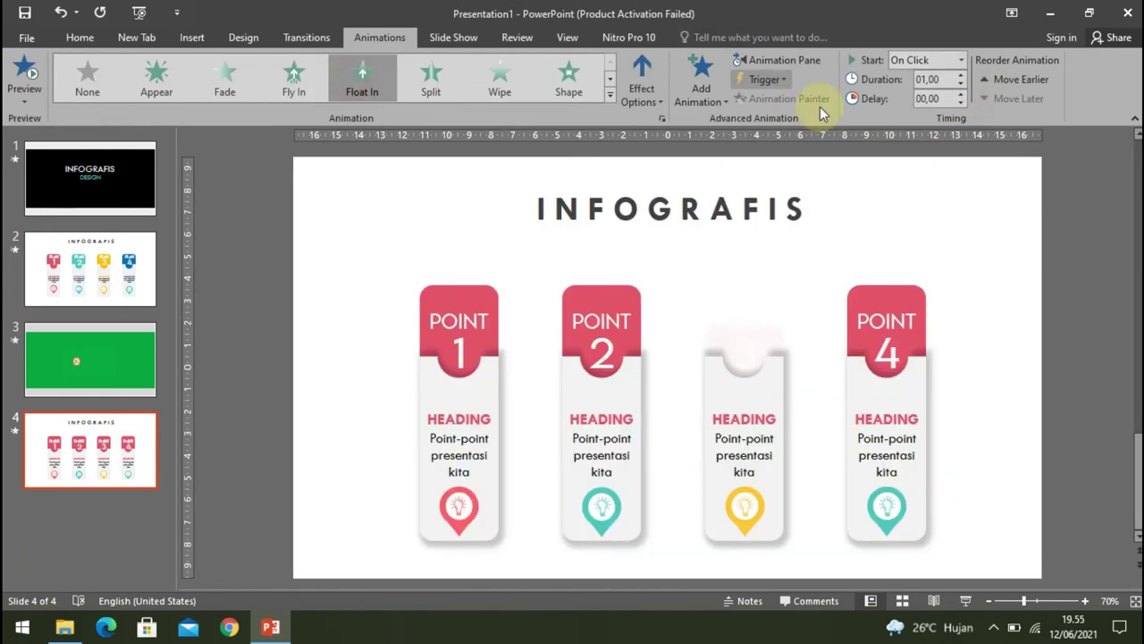
{"action": "left_click", "coordinate": [961, 61]}
{"action": "left_click", "coordinate": [949, 109]}
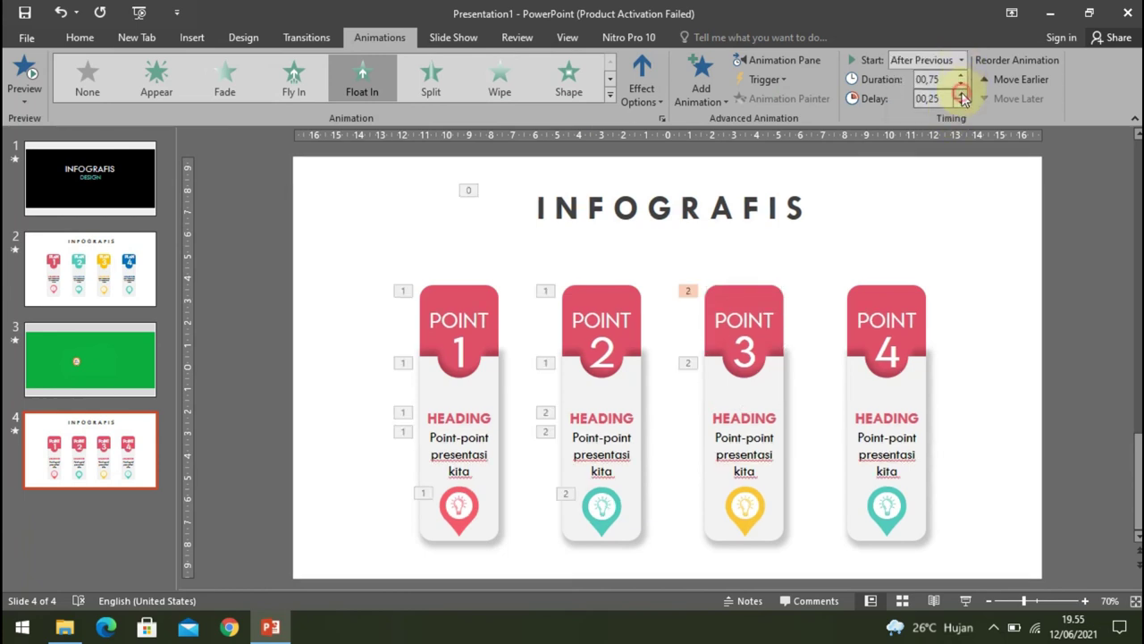
Float In POINT 3's HEADING, body text and yellow bulb icon After Previous.
{"action": "left_click", "coordinate": [758, 416]}
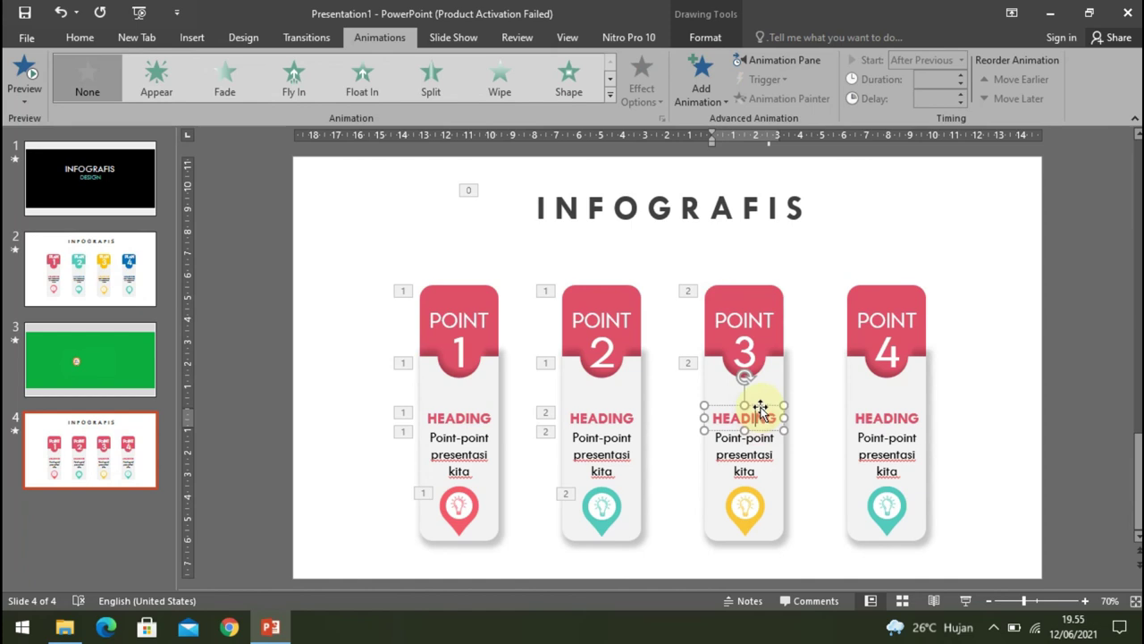
{"action": "left_click", "coordinate": [760, 409]}
{"action": "left_click", "coordinate": [748, 444], "text": "shift"}
{"action": "left_click", "coordinate": [742, 506], "text": "shift"}
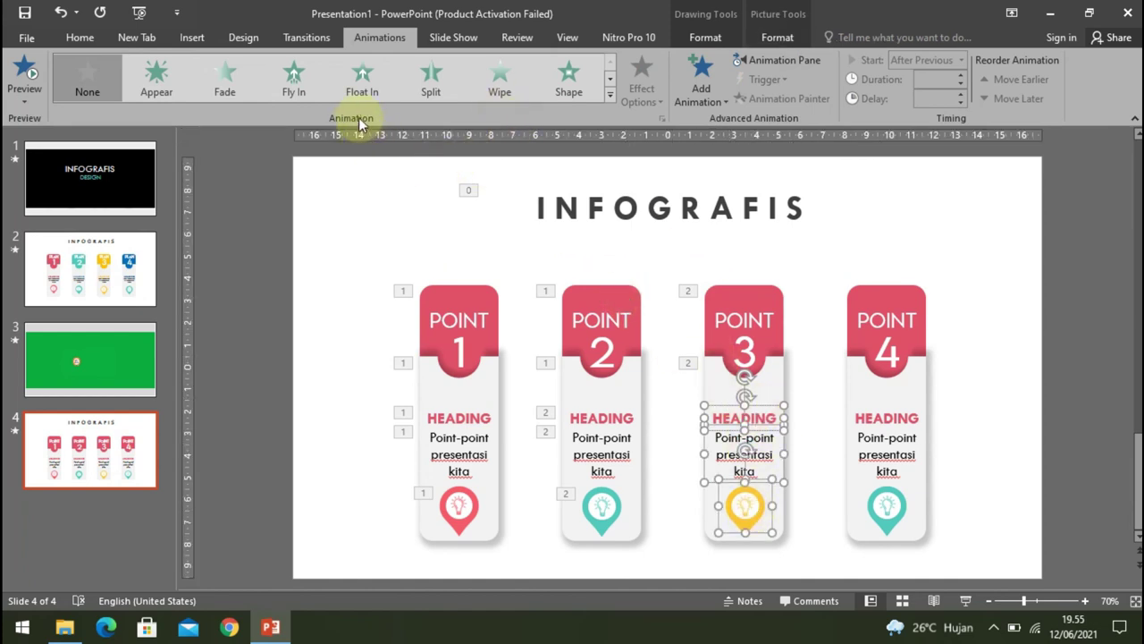
{"action": "left_click", "coordinate": [362, 76]}
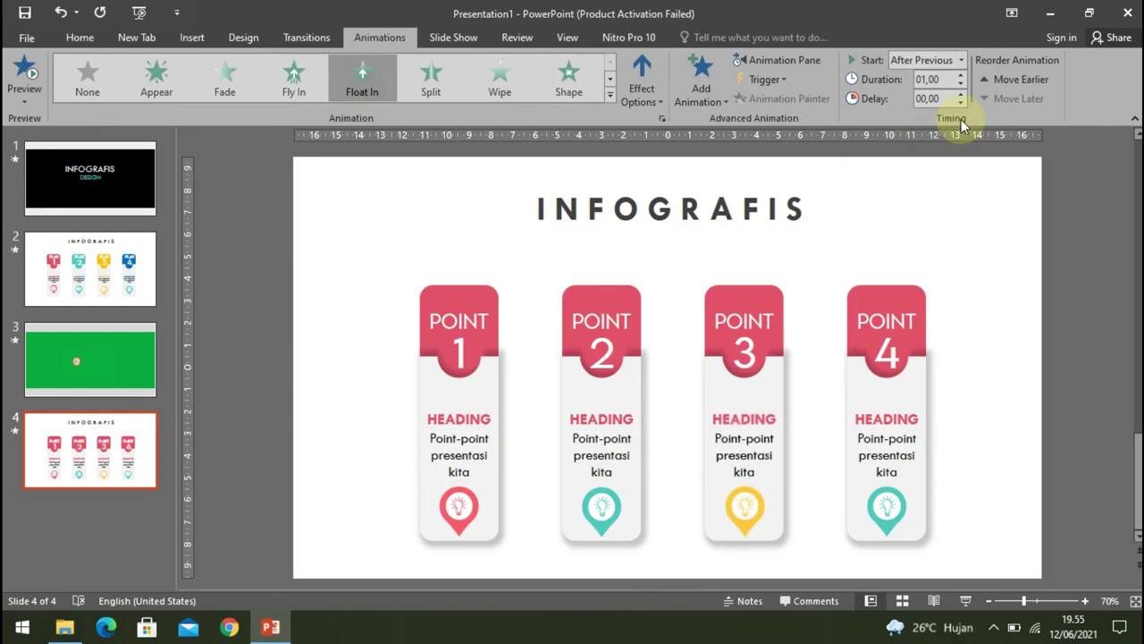
{"action": "left_click", "coordinate": [964, 60]}
{"action": "left_click", "coordinate": [955, 111]}
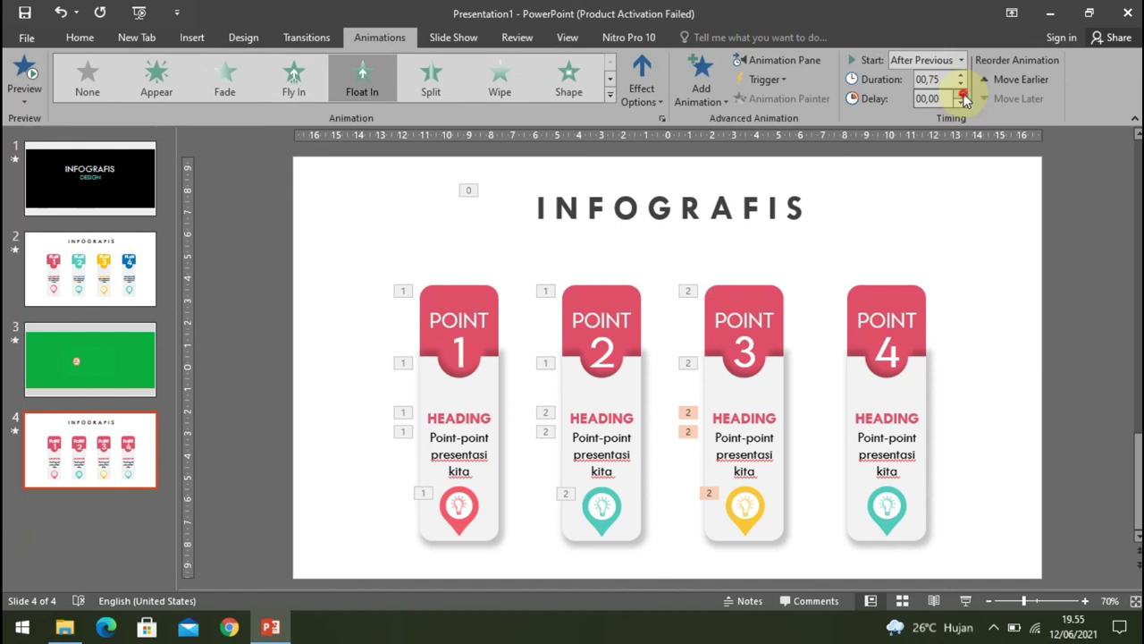
Float In the POINT 4 card body, starting After Previous.
{"action": "left_click", "coordinate": [921, 375]}
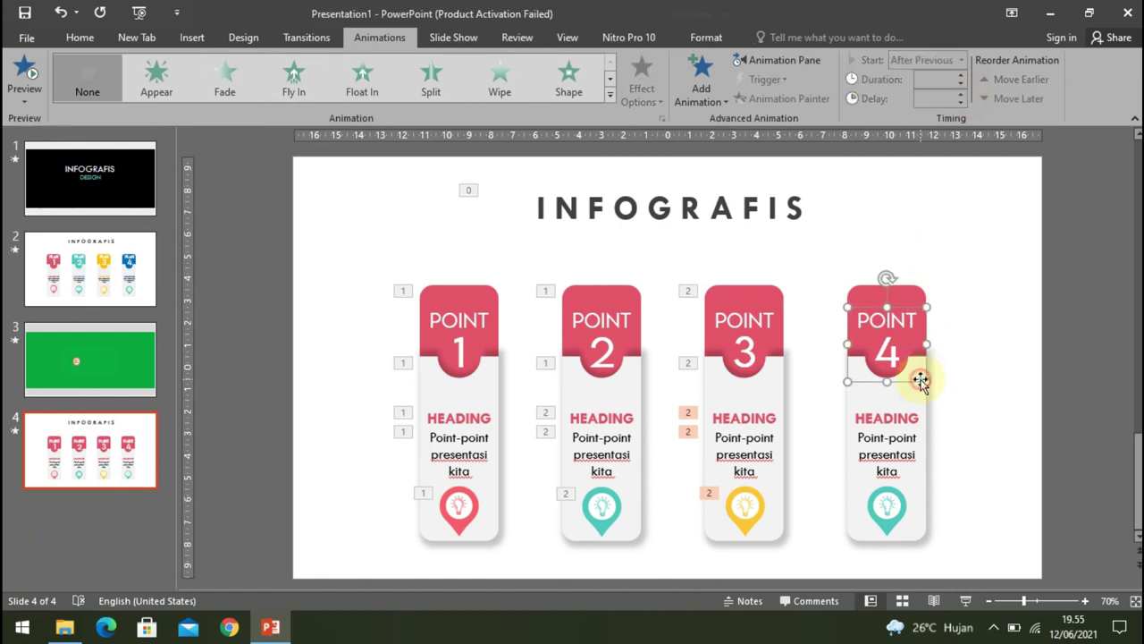
{"action": "left_click", "coordinate": [918, 400]}
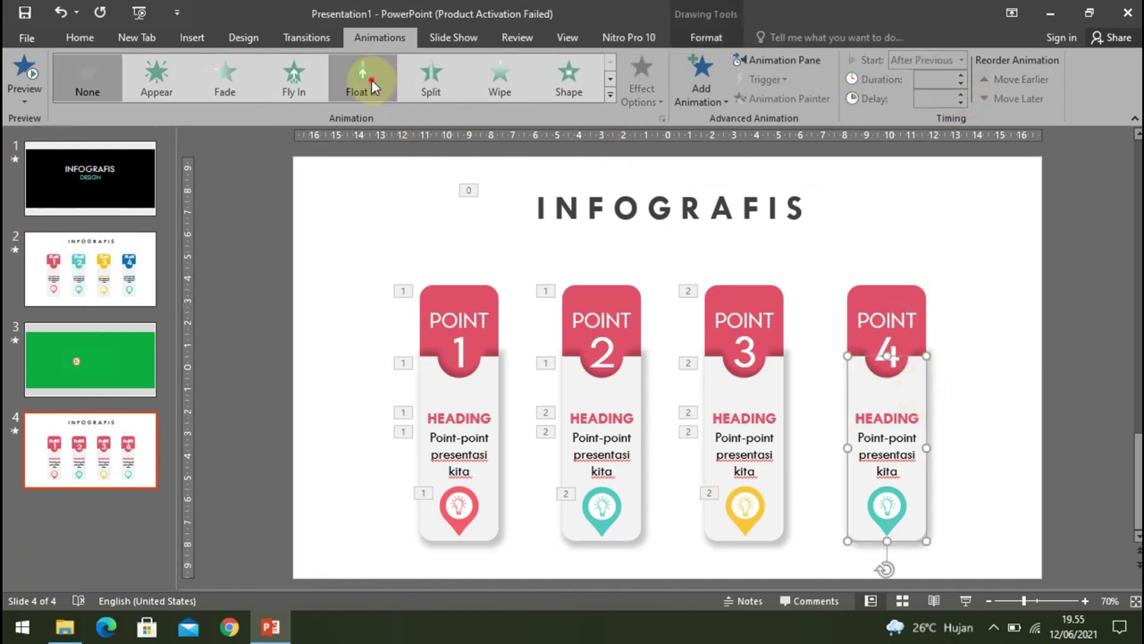
{"action": "left_click", "coordinate": [367, 76]}
{"action": "left_click", "coordinate": [962, 59]}
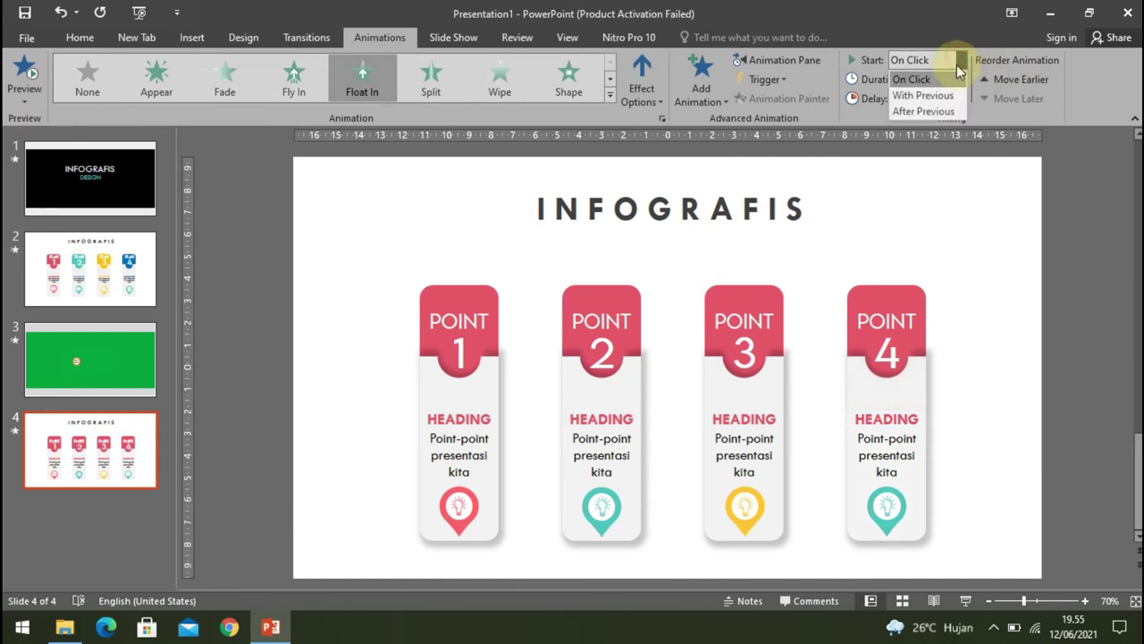
{"action": "left_click", "coordinate": [930, 111]}
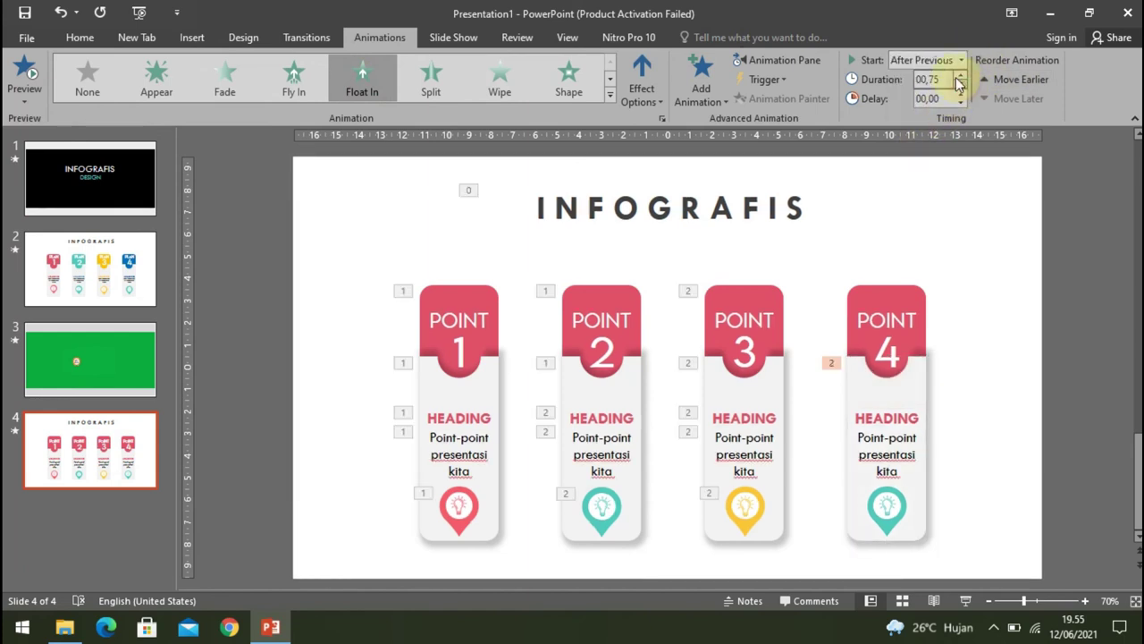
Float In the red POINT 4 header After Previous, lasting 0.75 s.
{"action": "left_click", "coordinate": [914, 290]}
{"action": "left_click", "coordinate": [362, 76]}
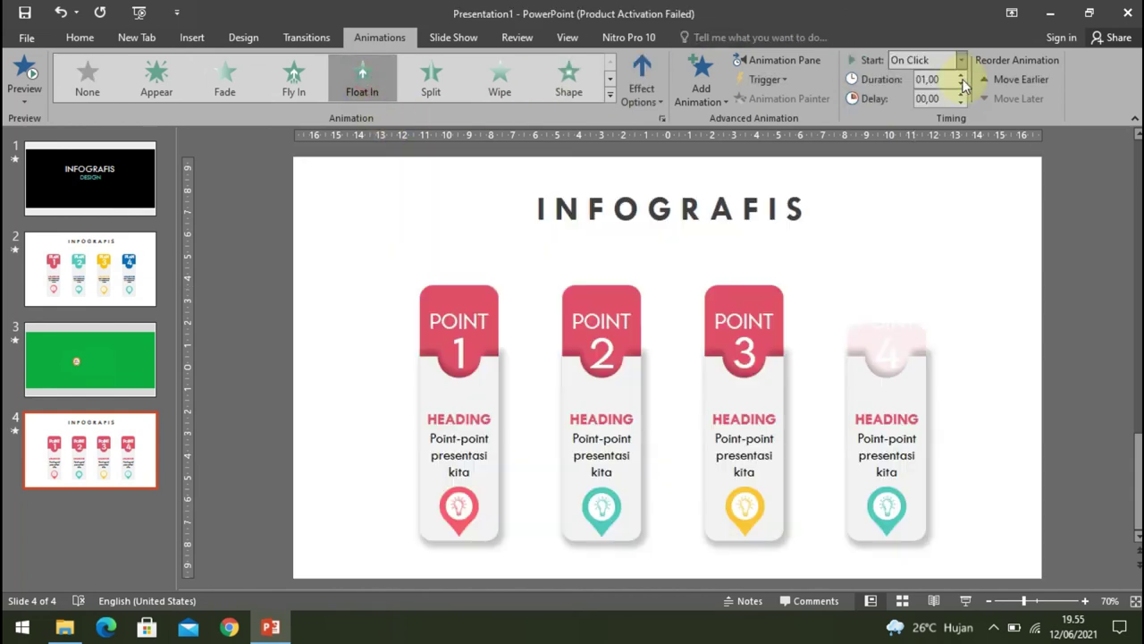
{"action": "left_click", "coordinate": [962, 60]}
{"action": "left_click", "coordinate": [950, 111]}
{"action": "left_click", "coordinate": [960, 83]}
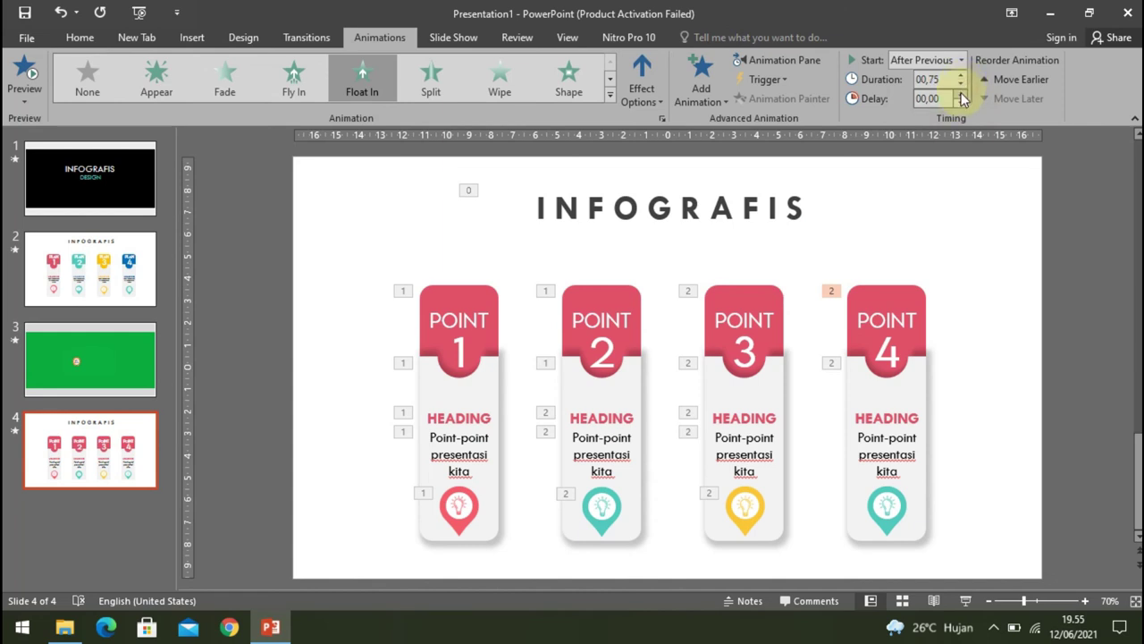
Float In POINT 4's HEADING, body text and lightbulb icon over 0.75 s.
{"action": "left_click", "coordinate": [908, 423]}
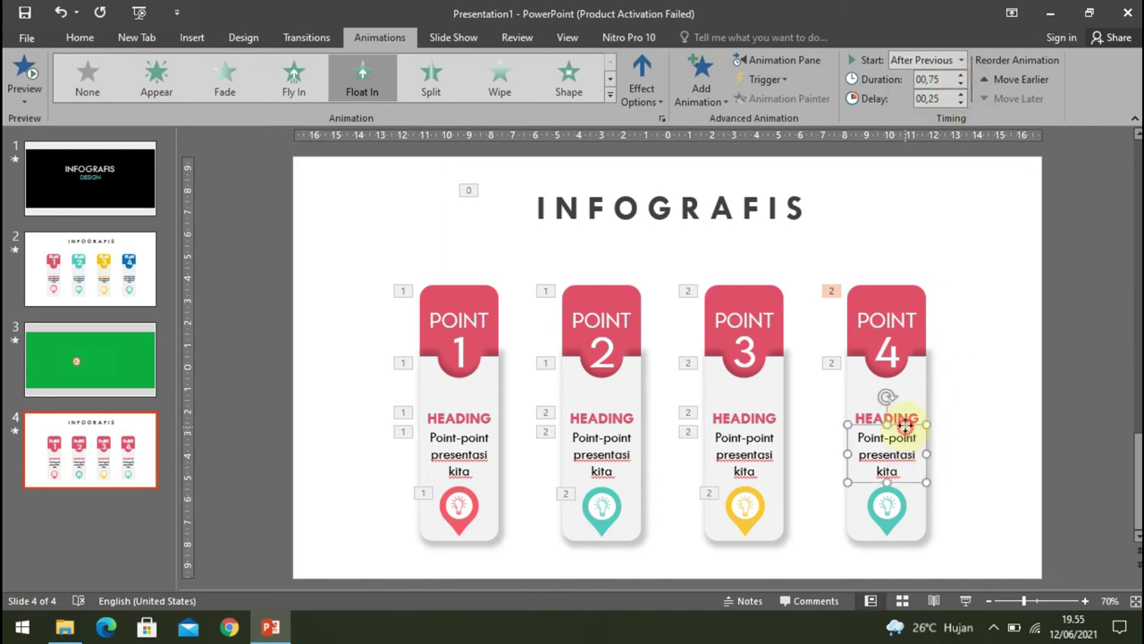
{"action": "left_click", "coordinate": [908, 418]}
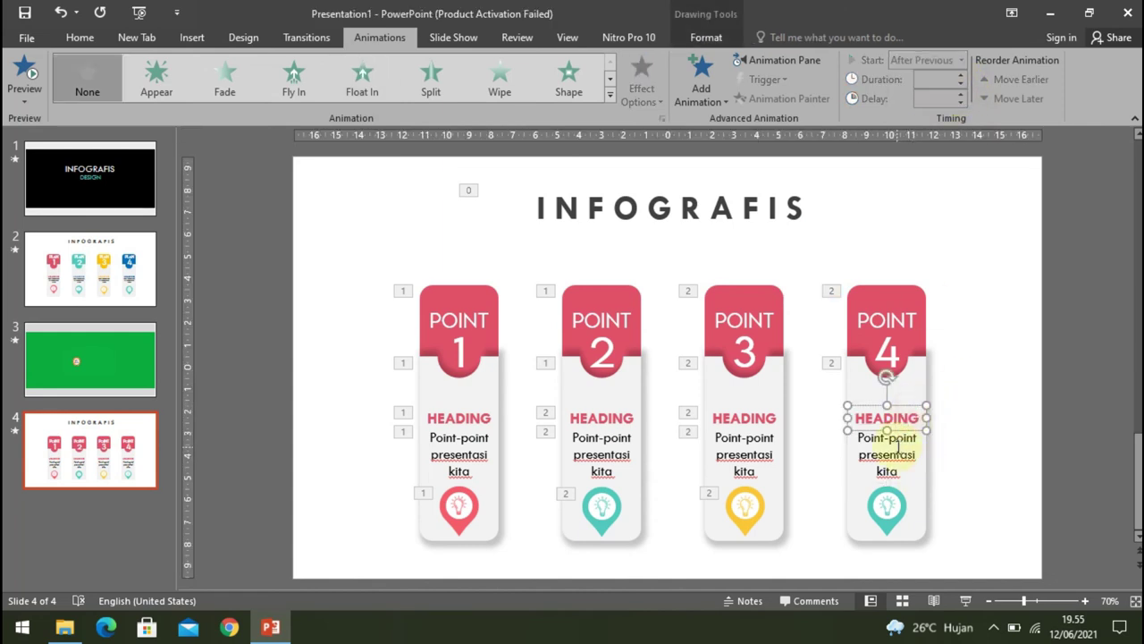
{"action": "left_click", "coordinate": [898, 447], "text": "shift"}
{"action": "left_click", "coordinate": [902, 495], "text": "shift"}
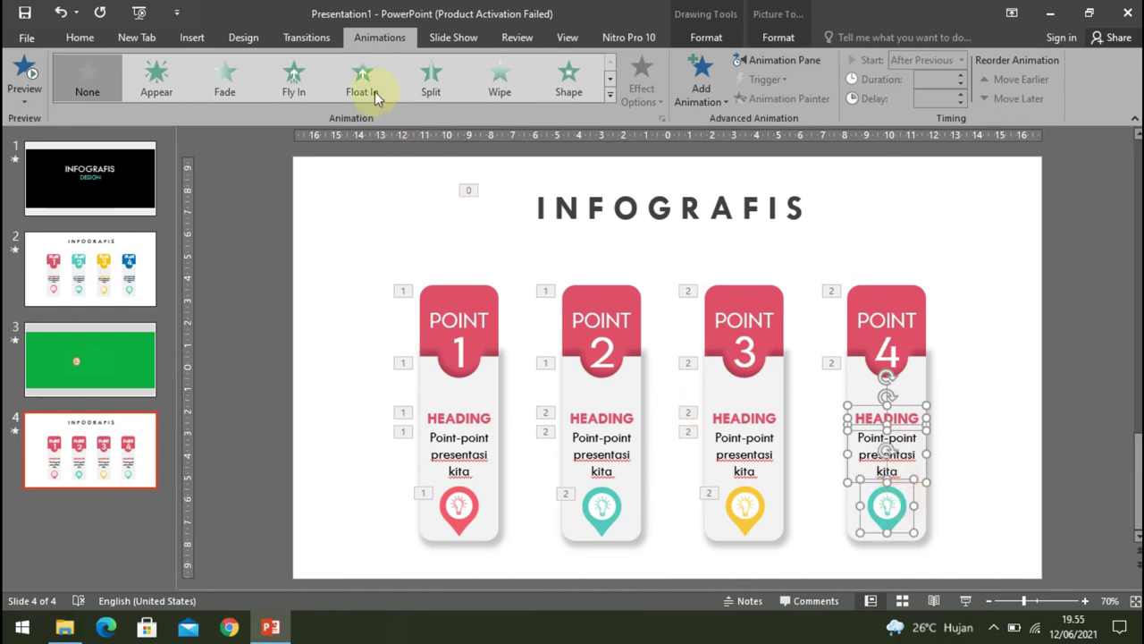
{"action": "left_click", "coordinate": [370, 85]}
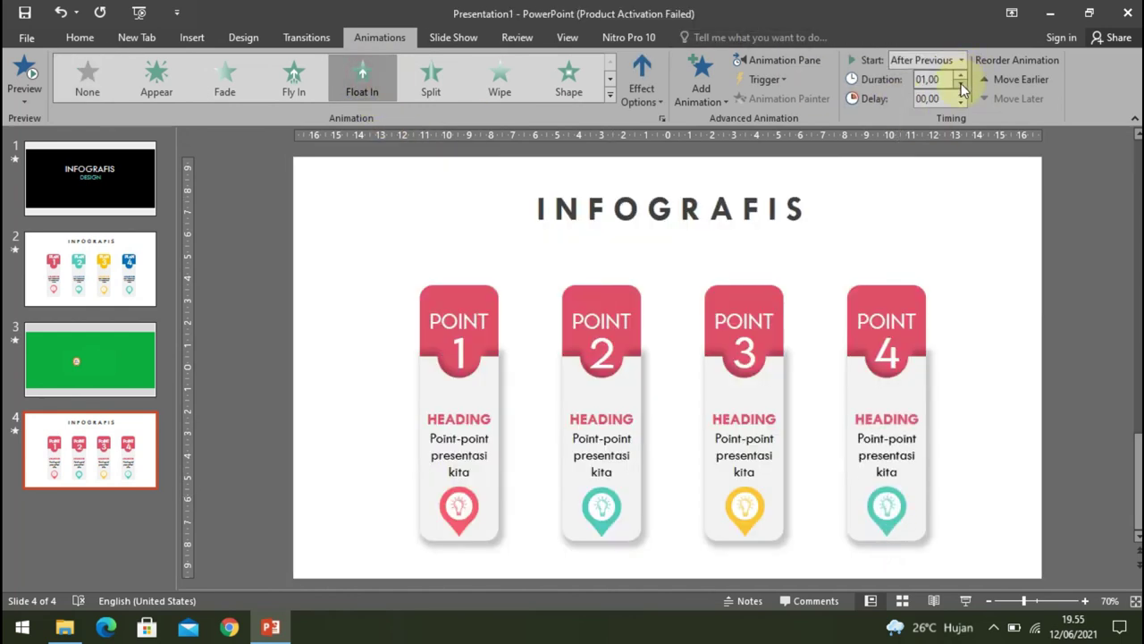
{"action": "left_click", "coordinate": [961, 84]}
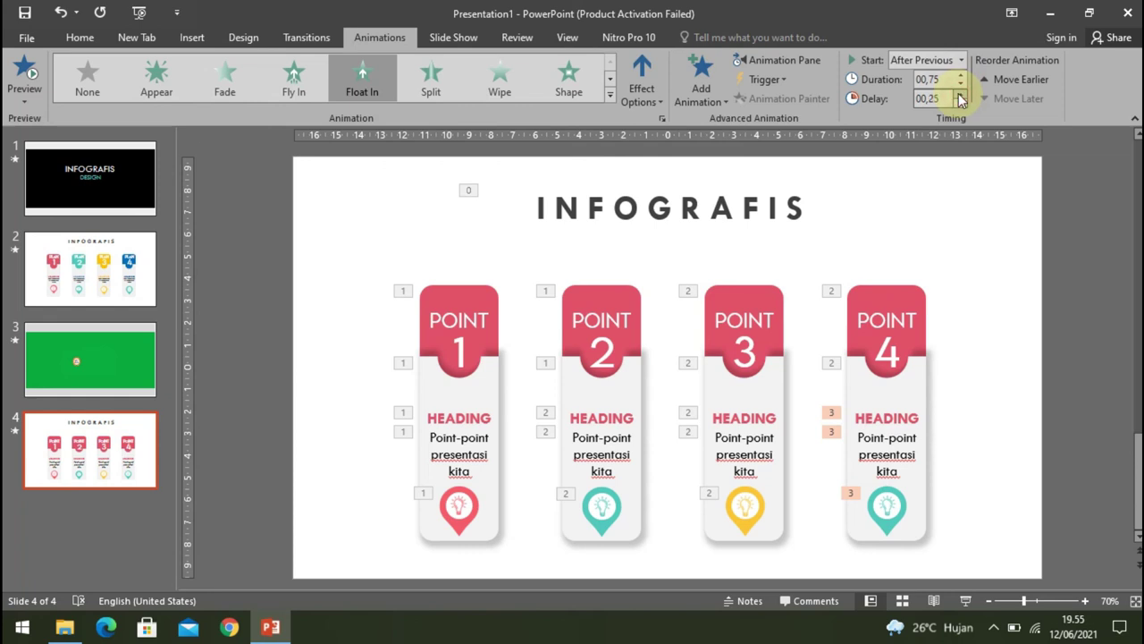
{"action": "left_click", "coordinate": [991, 242]}
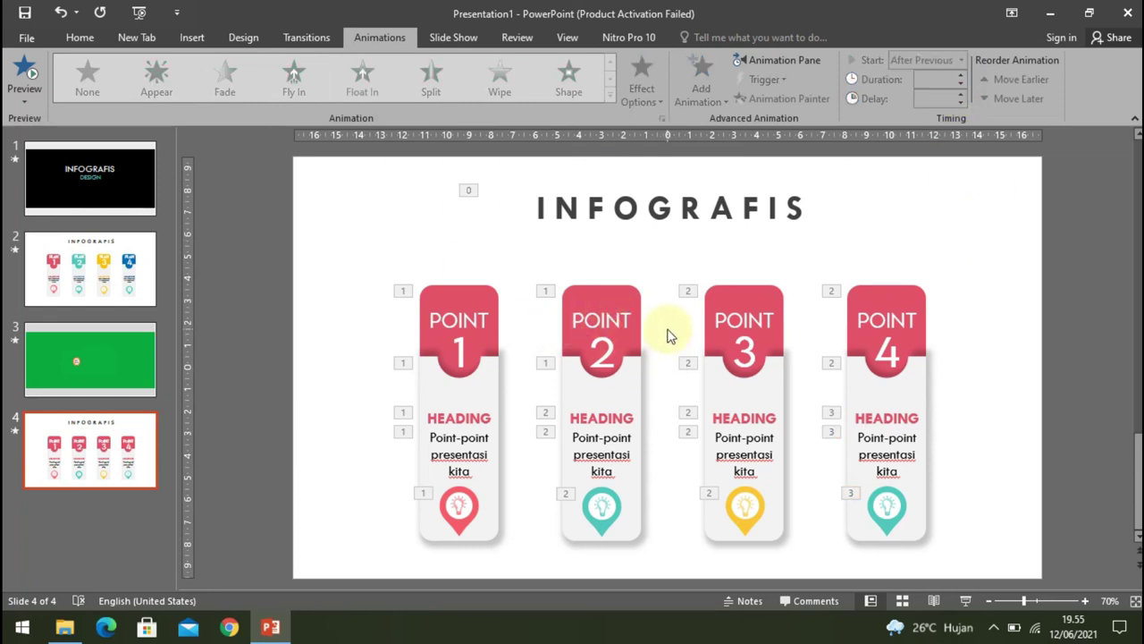
Fill the POINT 2 header with the teal sampled from its bulb by eyedropper.
{"action": "left_click", "coordinate": [625, 304]}
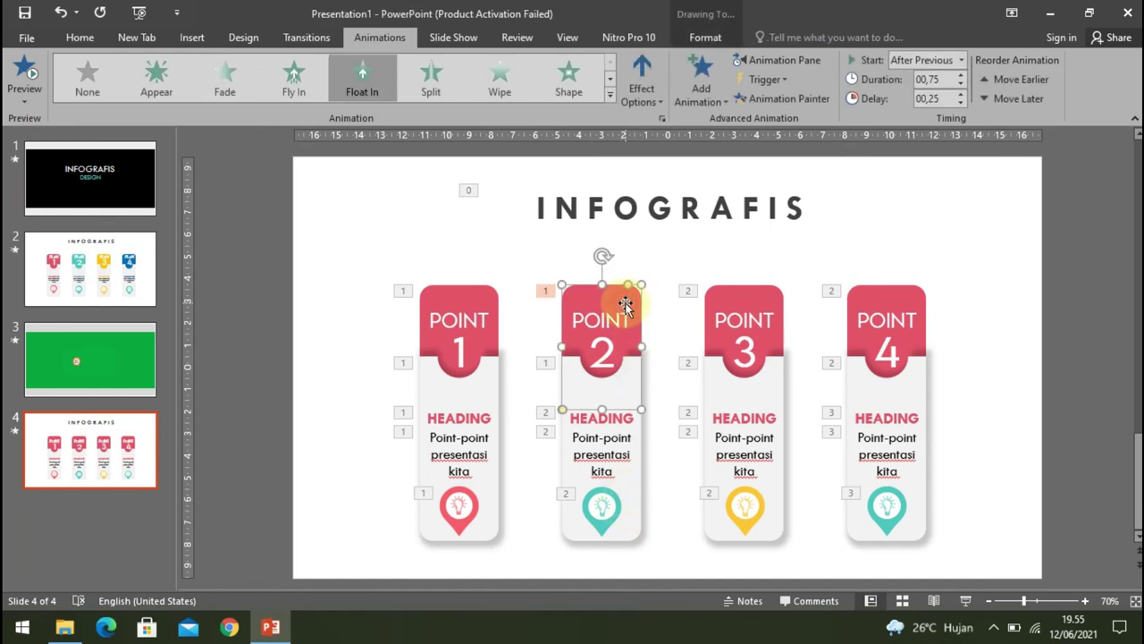
{"action": "left_click", "coordinate": [701, 37]}
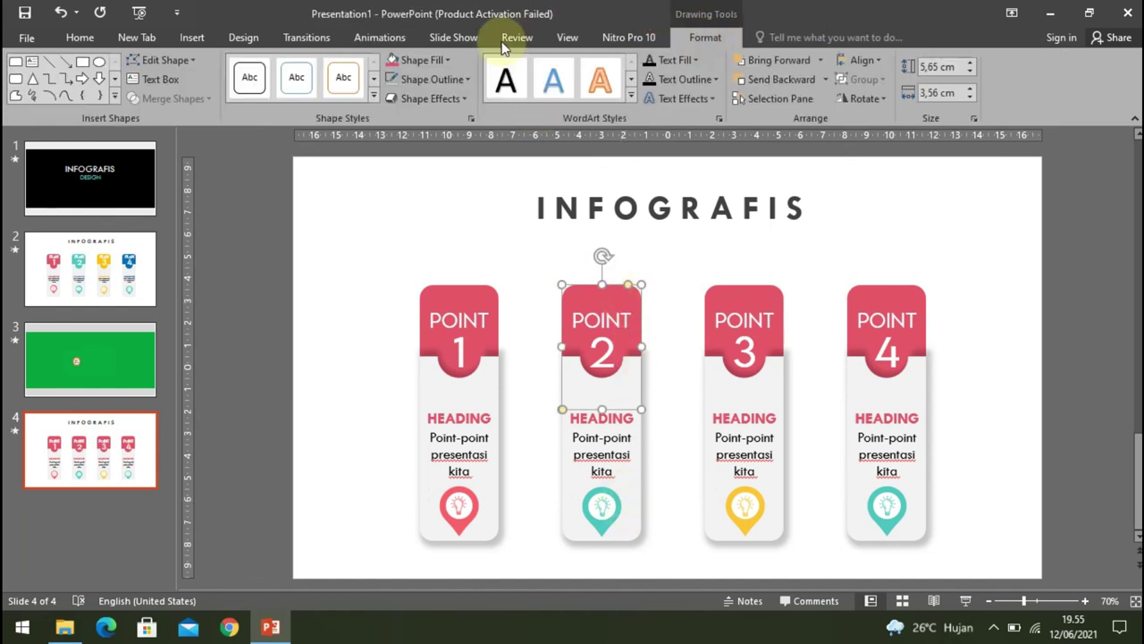
{"action": "left_click", "coordinate": [446, 60]}
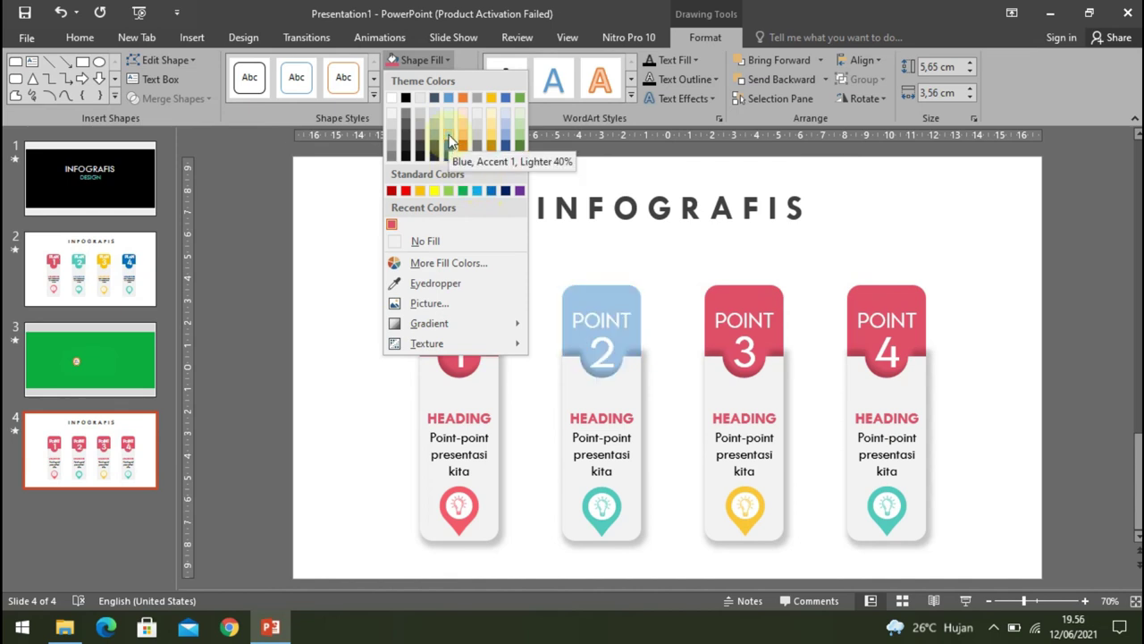
{"action": "left_click", "coordinate": [435, 282]}
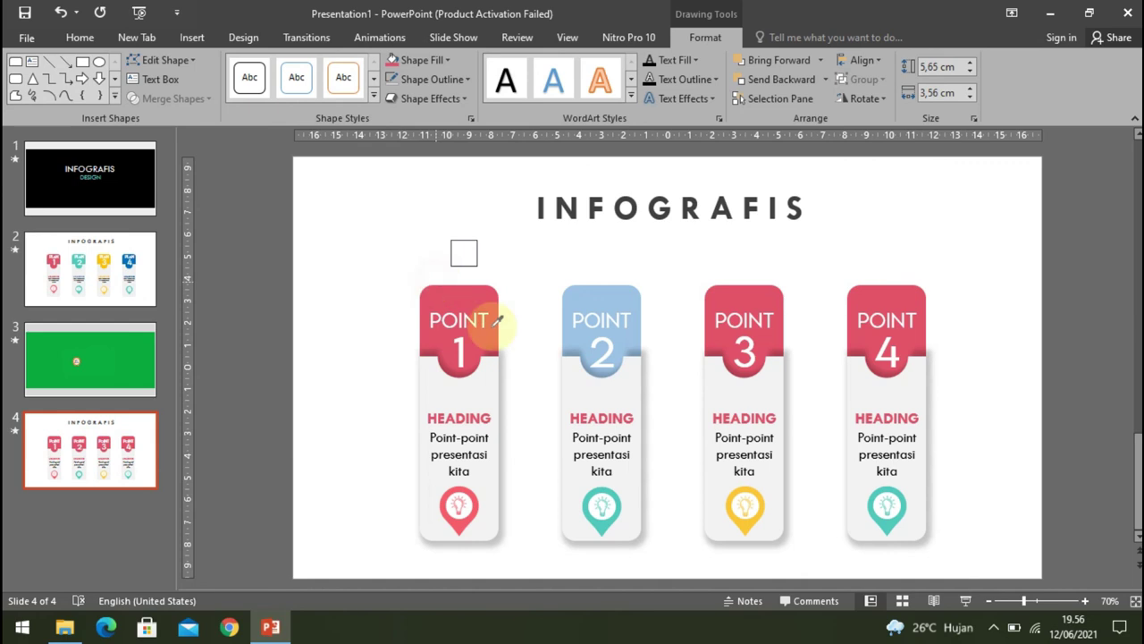
{"action": "left_click", "coordinate": [614, 516]}
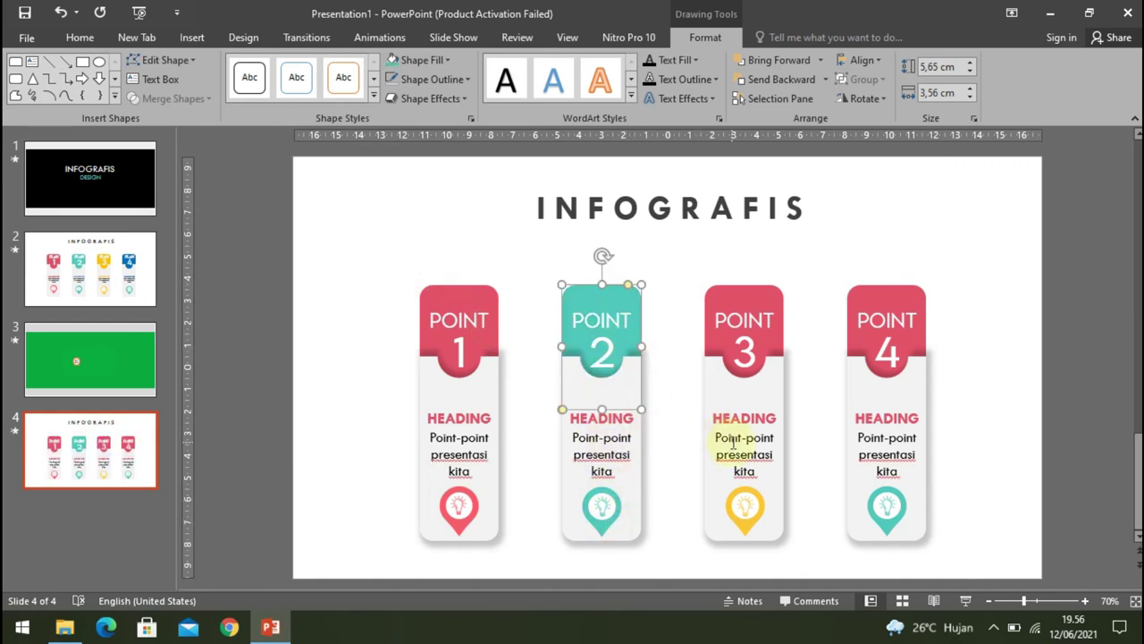
Fill the POINT 3 header with the yellow sampled from its bulb.
{"action": "left_click", "coordinate": [757, 297]}
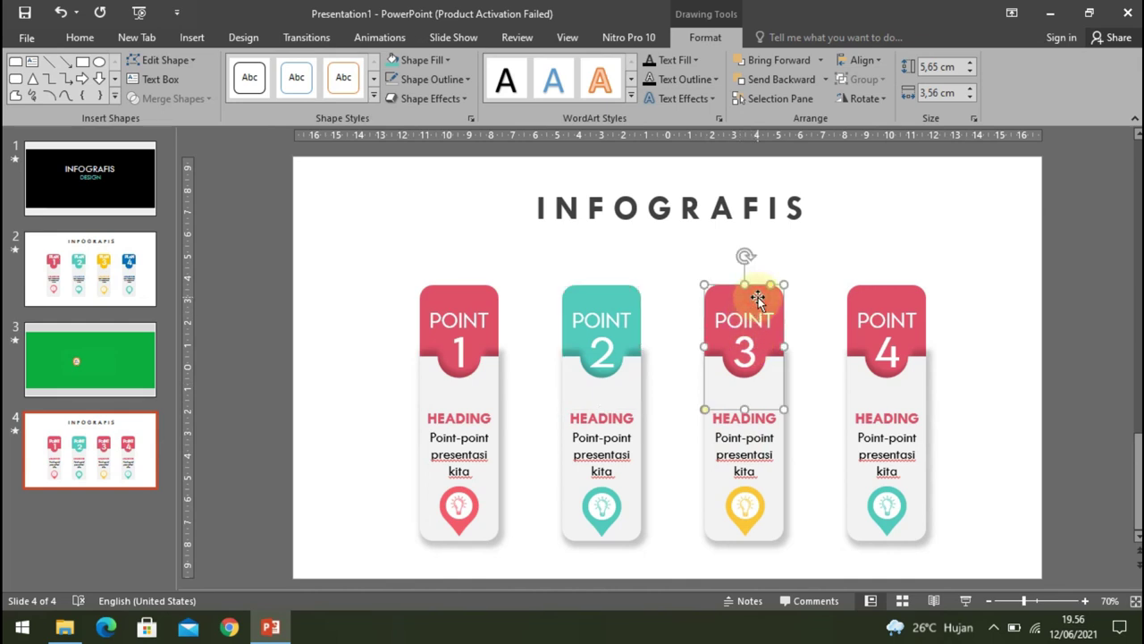
{"action": "left_click", "coordinate": [447, 61]}
{"action": "left_click", "coordinate": [447, 284]}
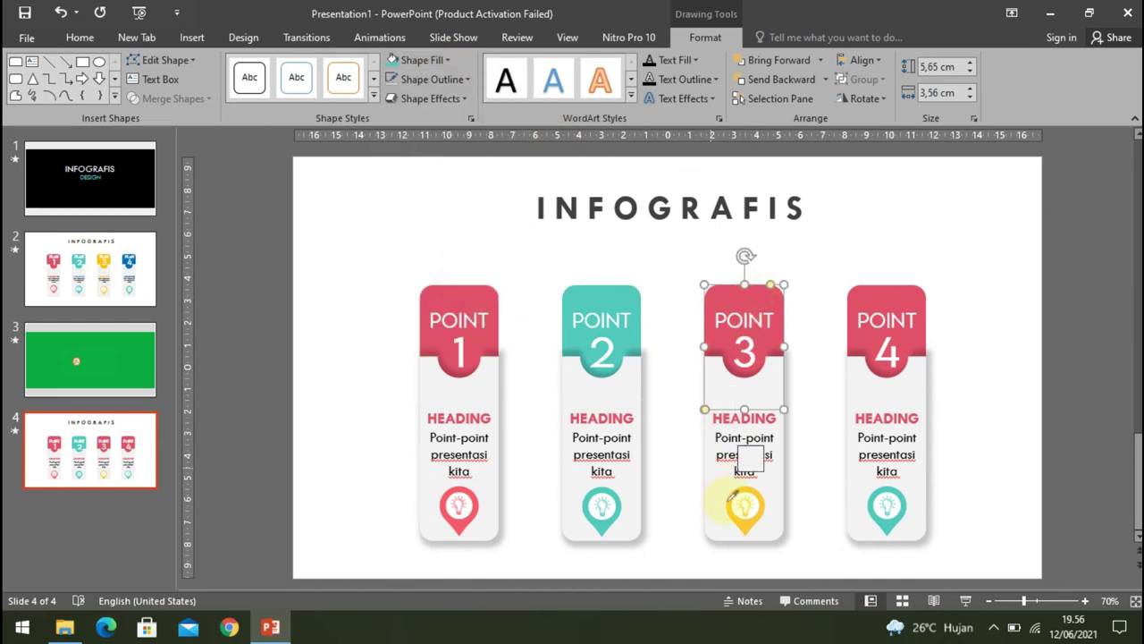
{"action": "left_click", "coordinate": [745, 505]}
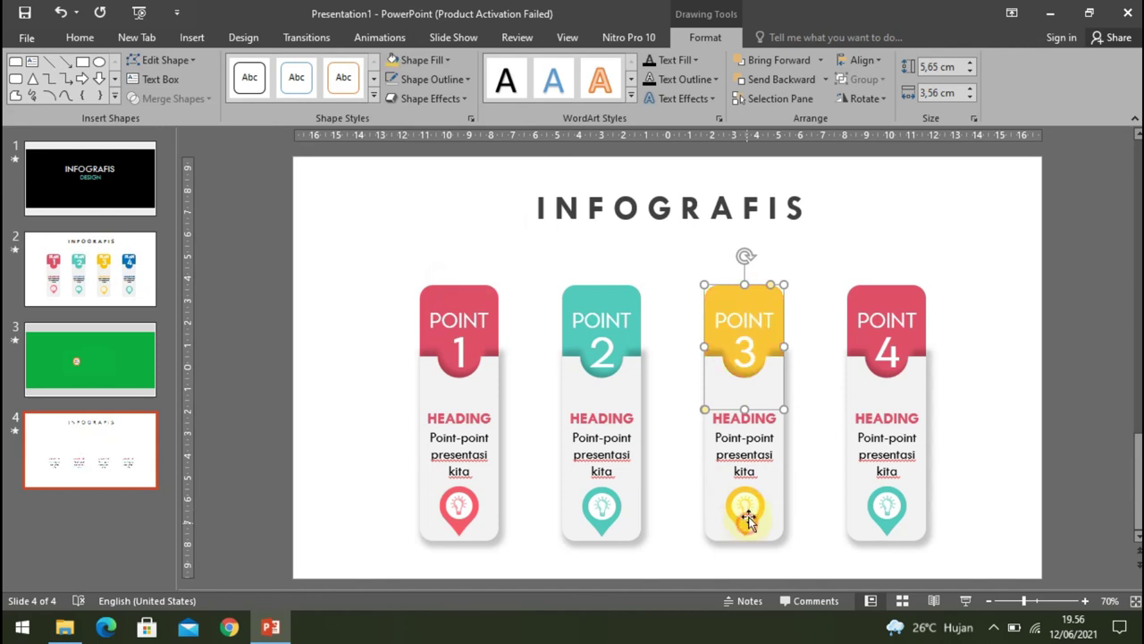
Fill the POINT 4 header with standard blue.
{"action": "left_click", "coordinate": [893, 297]}
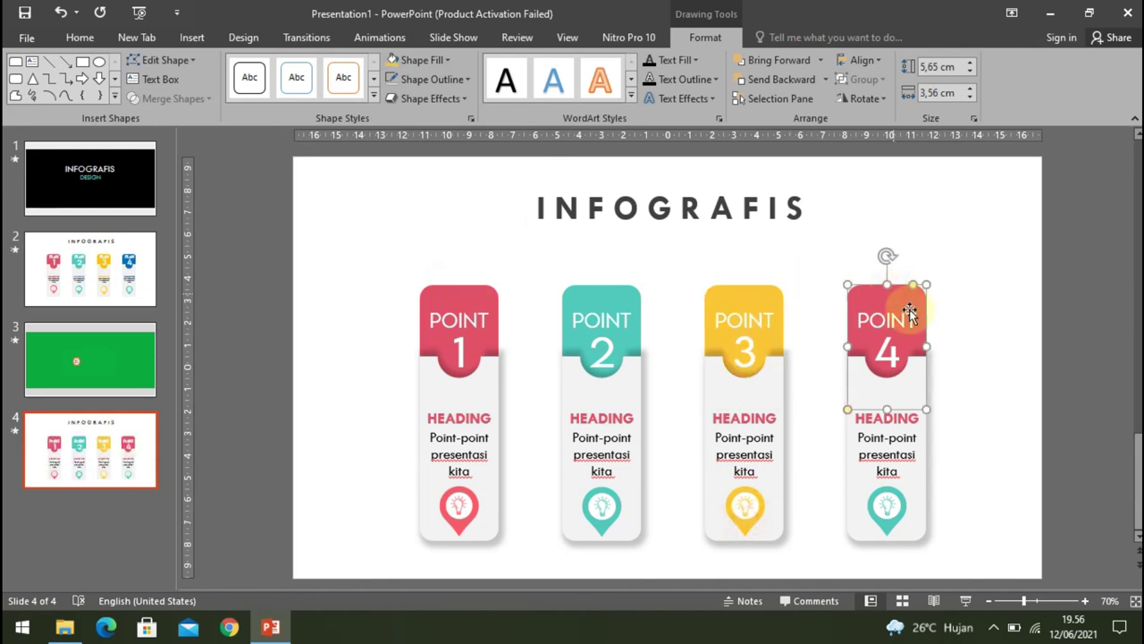
{"action": "left_click", "coordinate": [447, 59]}
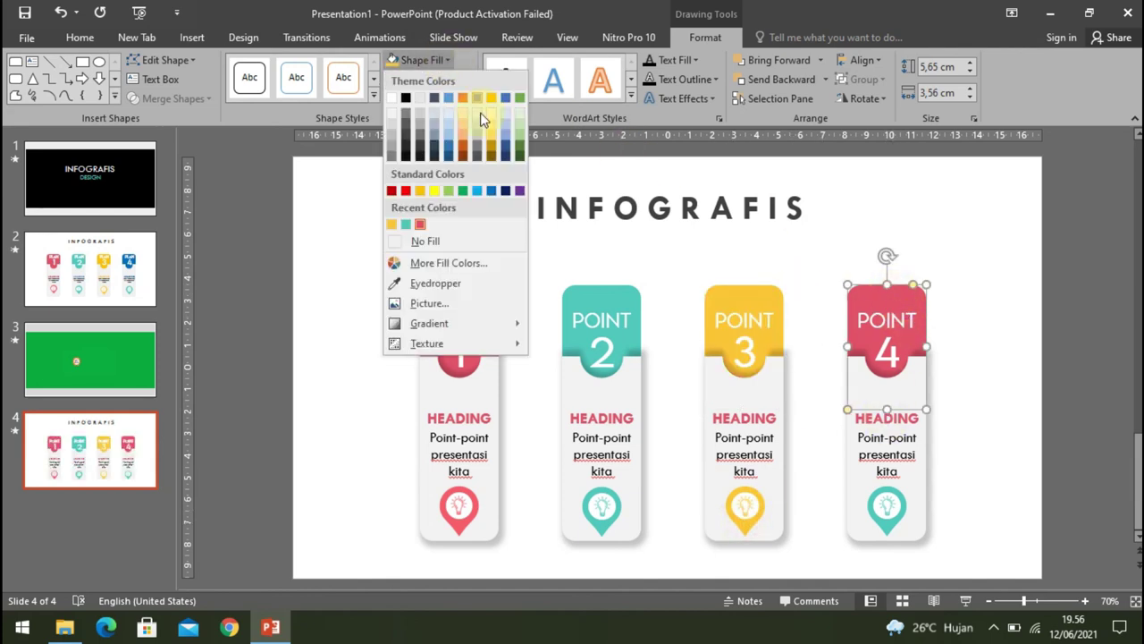
{"action": "left_click", "coordinate": [491, 192]}
{"action": "left_click", "coordinate": [999, 279]}
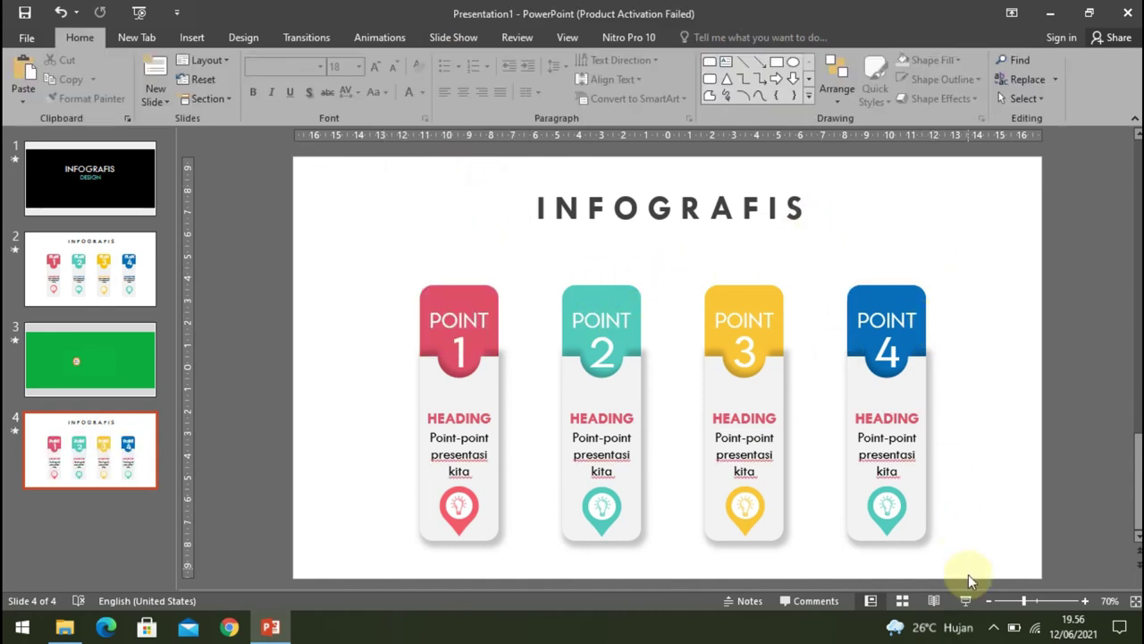
Start the full-screen slide show of slide 4 from the status bar.
{"action": "left_click", "coordinate": [966, 600]}
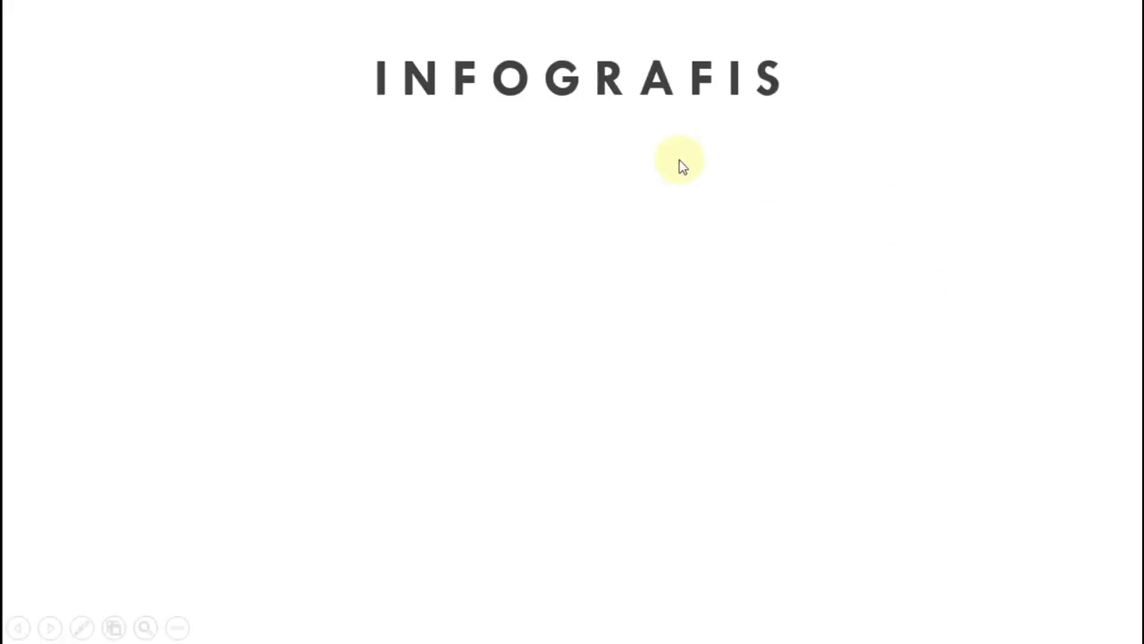